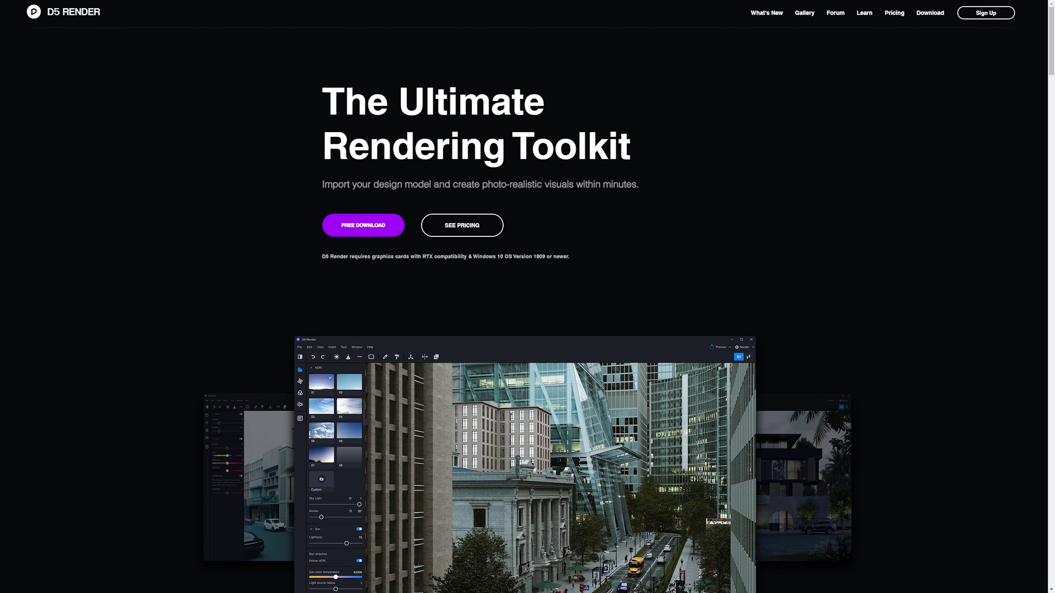
Read the D5 Render website's section on realtime raytracing and the list of supported modelling programs
scroll(302, 139, "down", 10)
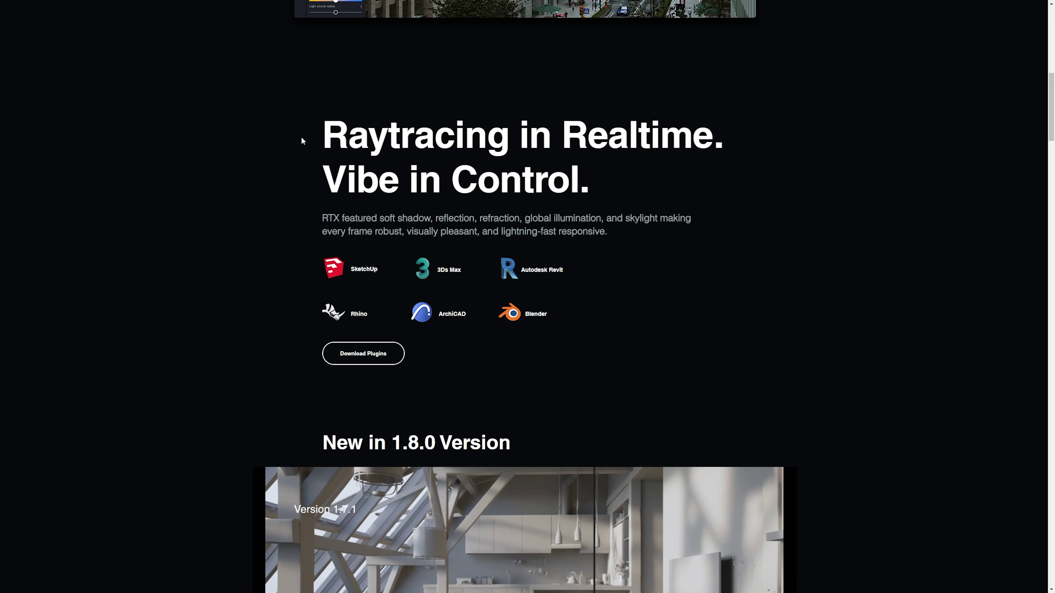
left_click_drag(327, 133, 713, 133)
left_click_drag(454, 180, 476, 181)
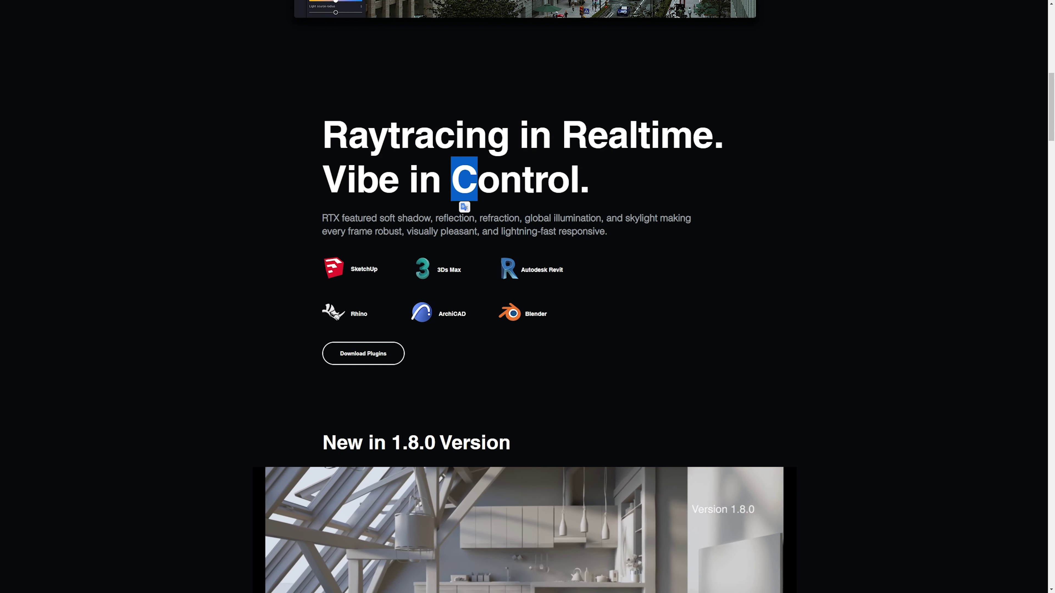
left_click(474, 182)
left_click_drag(323, 218, 607, 210)
left_click(606, 209)
scroll(607, 208, "down", 2)
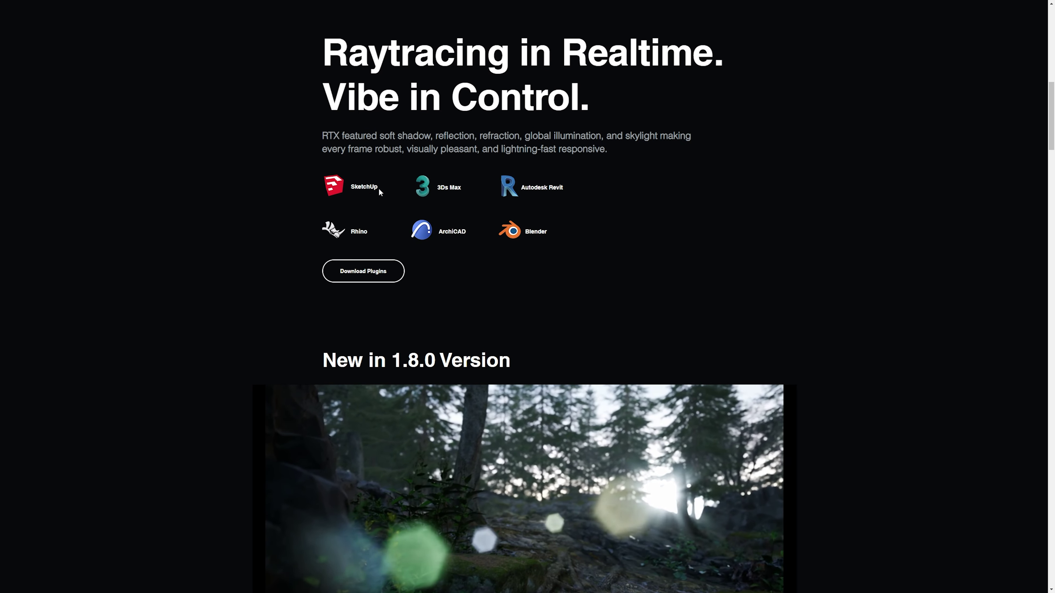
left_click_drag(349, 187, 387, 191)
left_click(379, 197)
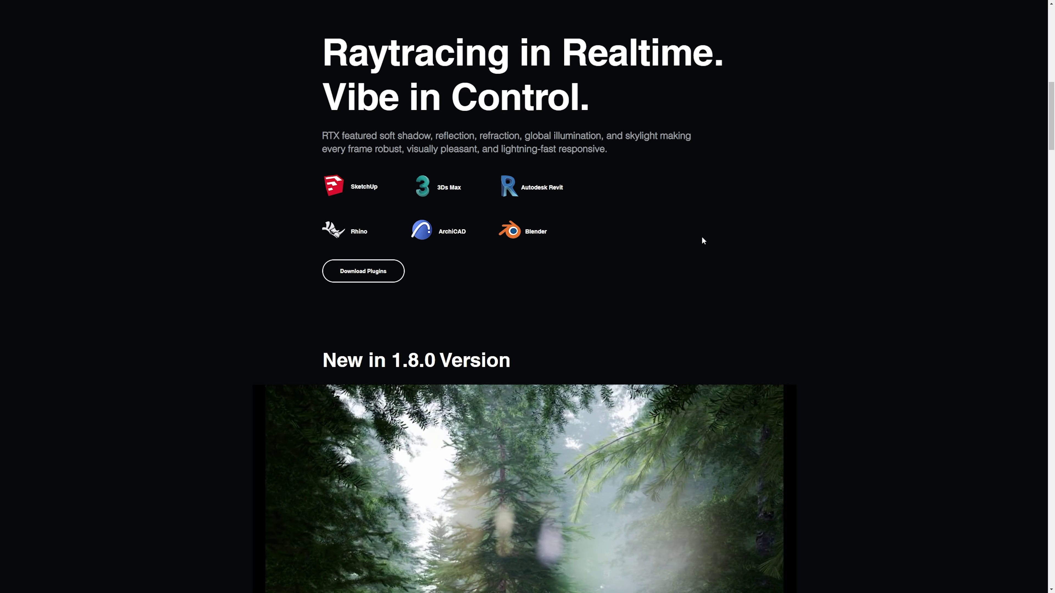
Review the website's rendering performance tests and the description of the PBR material system
scroll(701, 236, "down", 15)
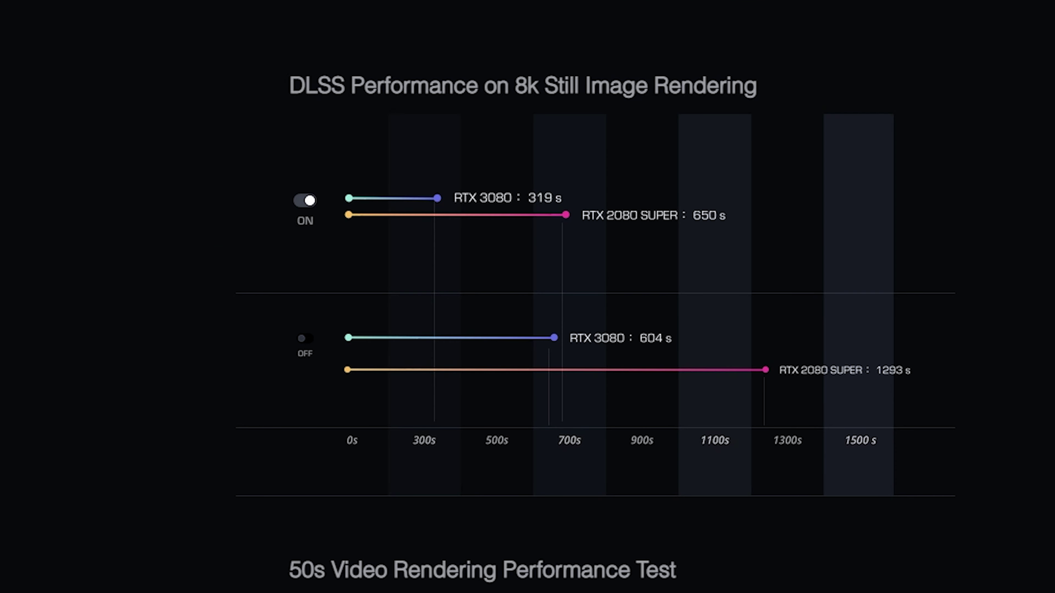
scroll(859, 405, "down", 6)
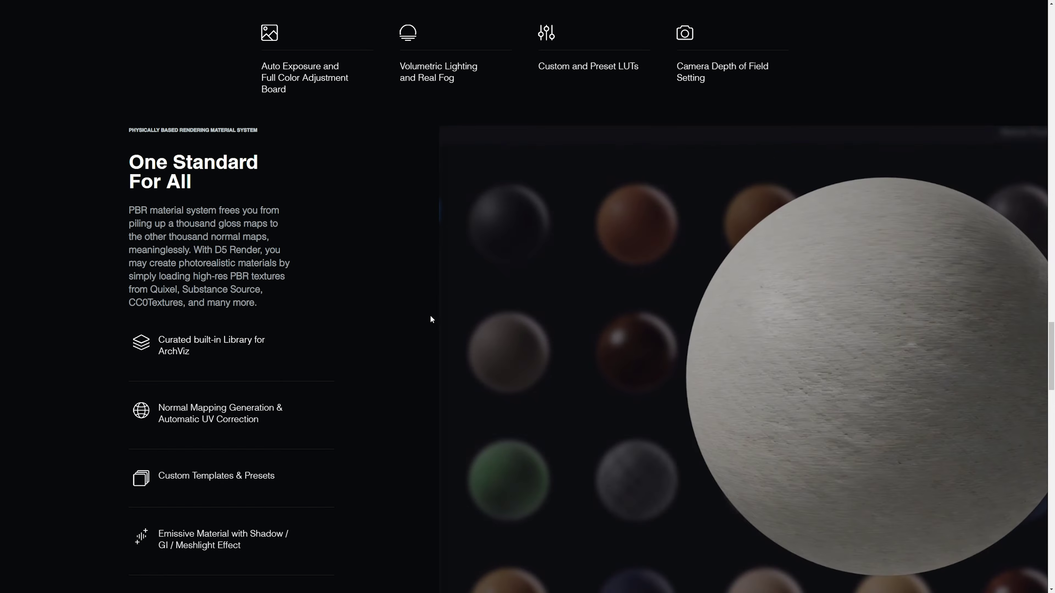
scroll(358, 276, "down", 1)
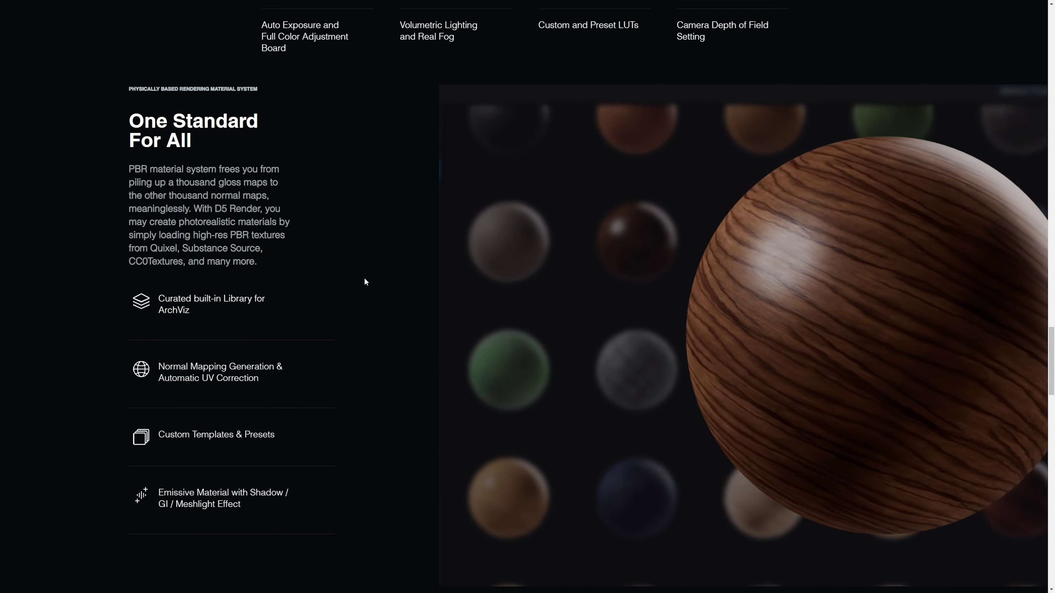
left_click_drag(127, 106, 268, 260)
left_click(339, 288)
Read the post-production features and the animated 3D assets section on the website
scroll(339, 354, "up", 8)
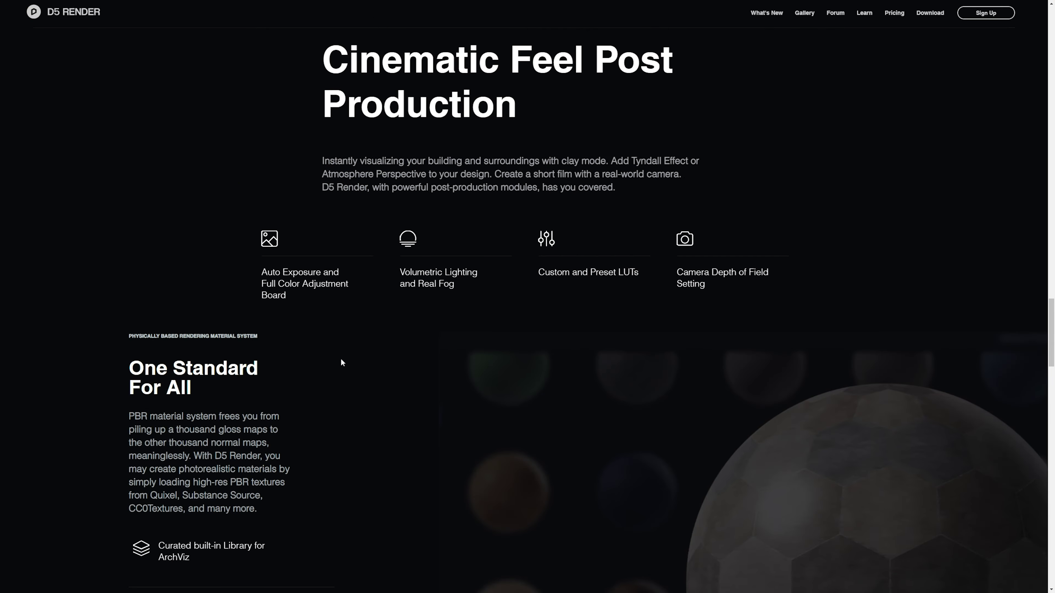
left_click_drag(260, 354, 302, 367)
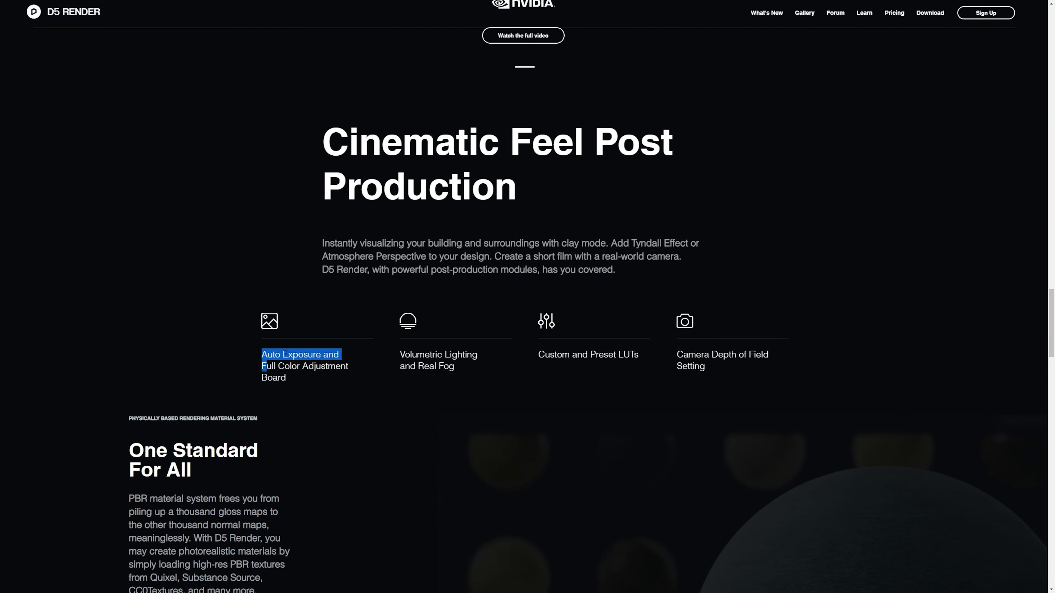
left_click(322, 409)
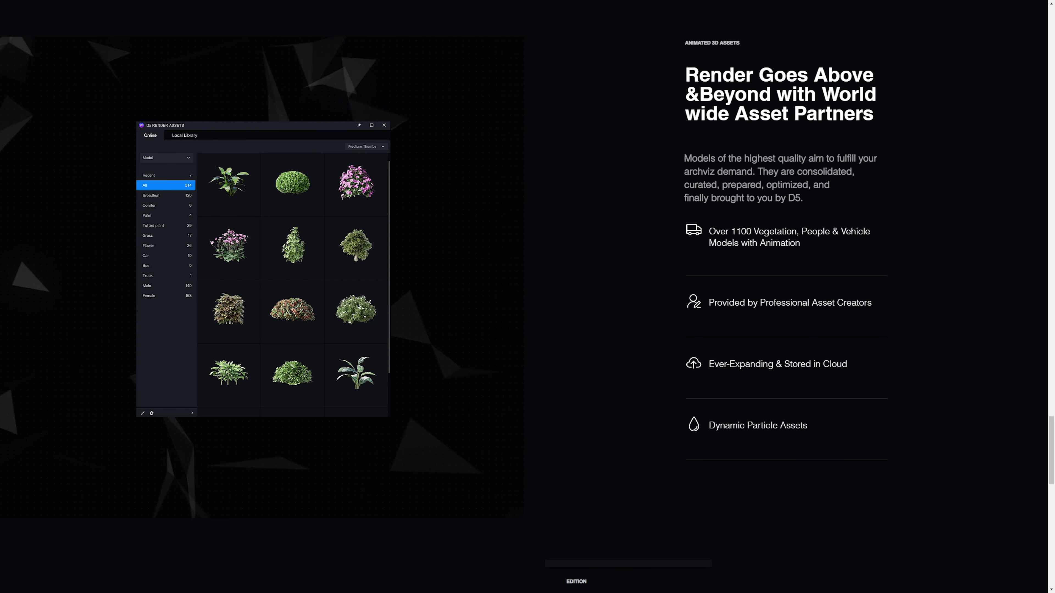
left_click_drag(709, 231, 827, 247)
left_click(827, 247)
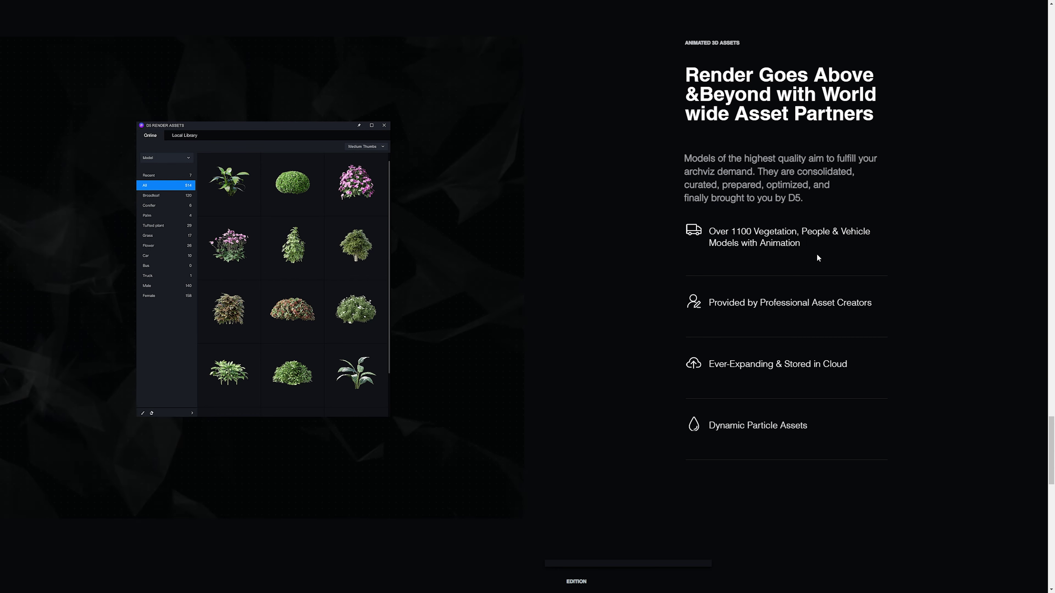
Compare the Community and Professional editions and read the note on the pricing page about the offer's validity
scroll(749, 282, "down", 10)
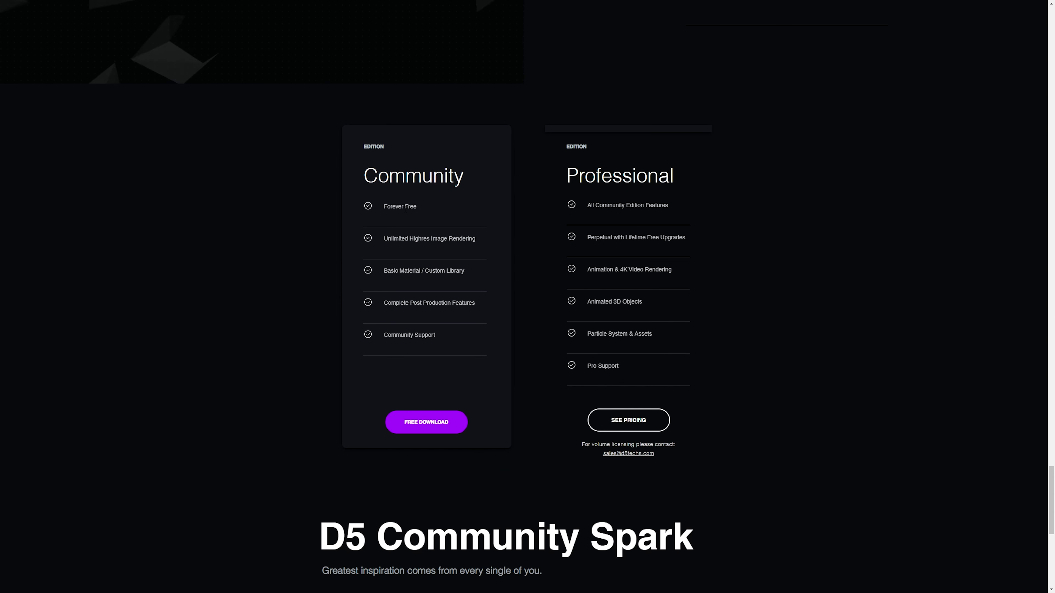
left_click_drag(382, 207, 426, 206)
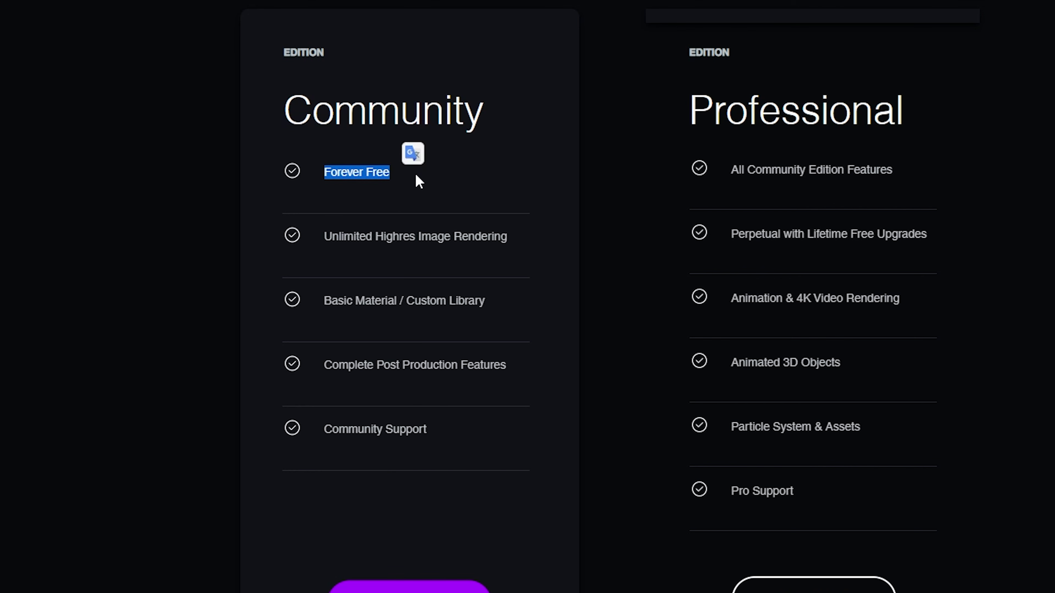
left_click(488, 204)
triple_click(323, 180)
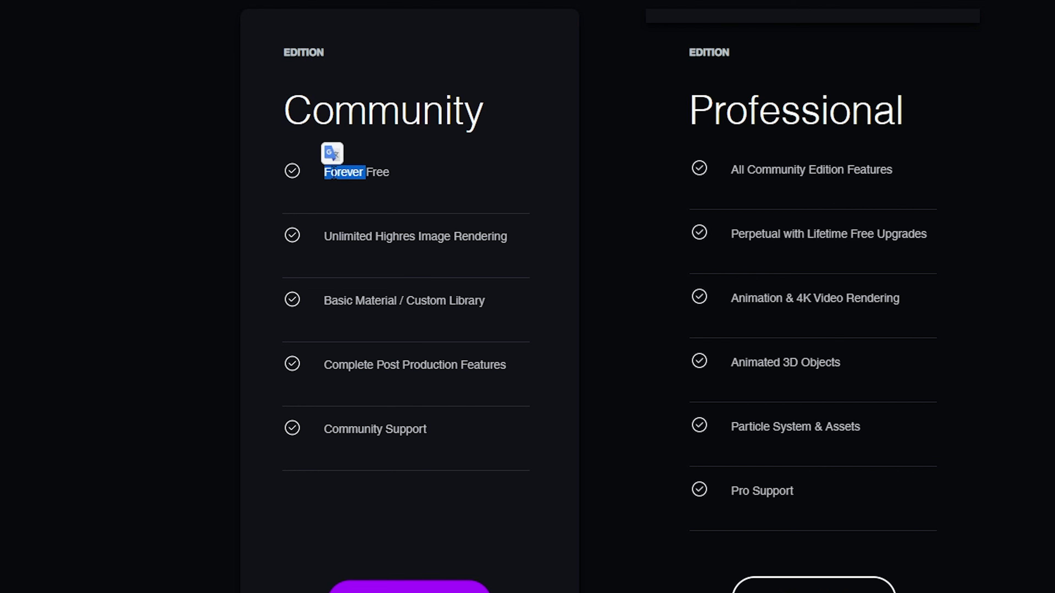
left_click(156, 284)
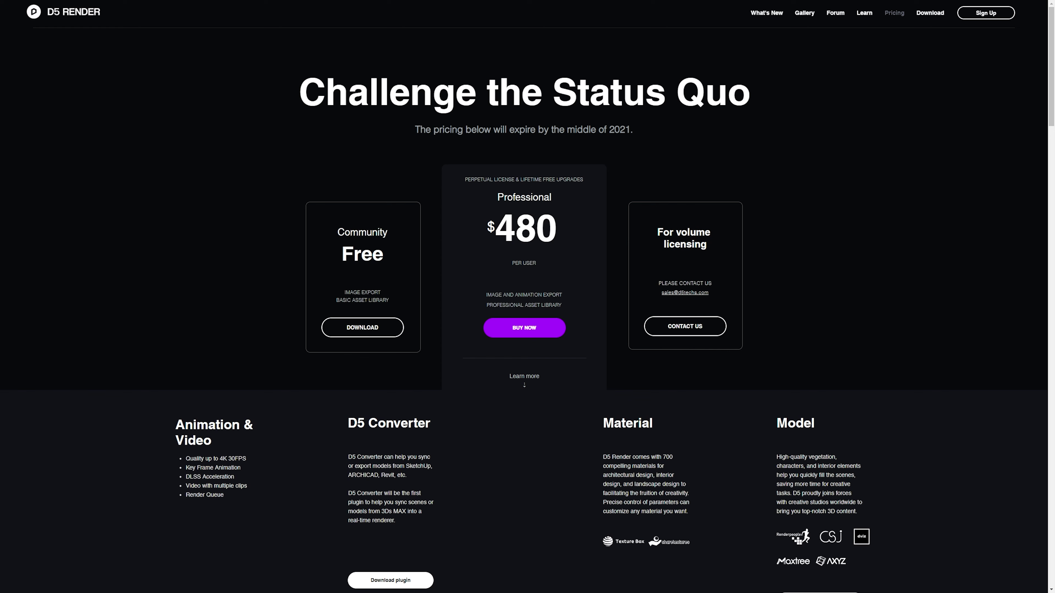
left_click_drag(412, 132, 608, 130)
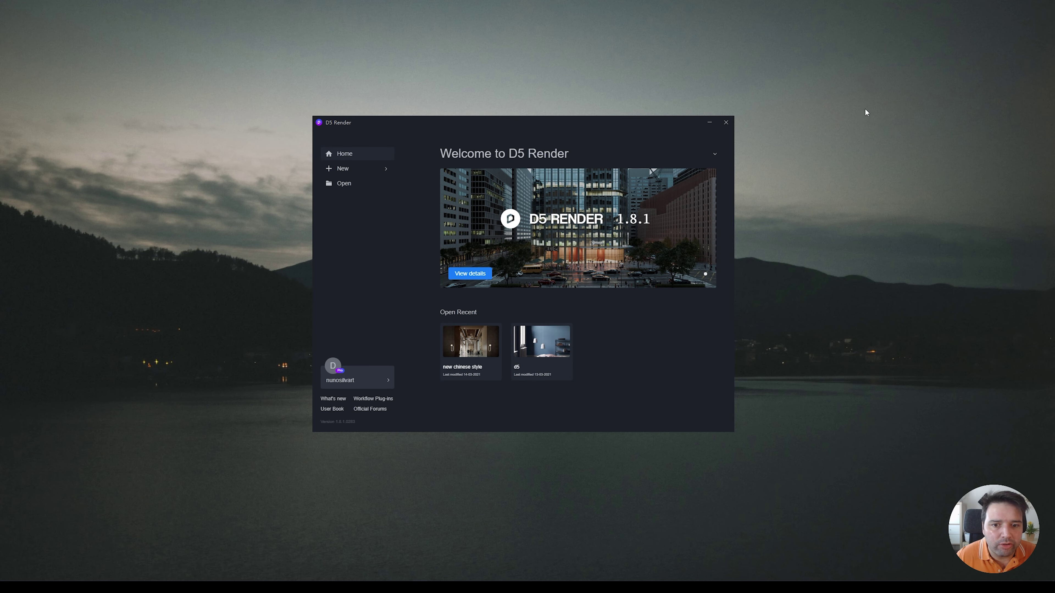
Switch to the D5 Render desktop application and open the recent project "new chinese style"
mouse_move(379, 171)
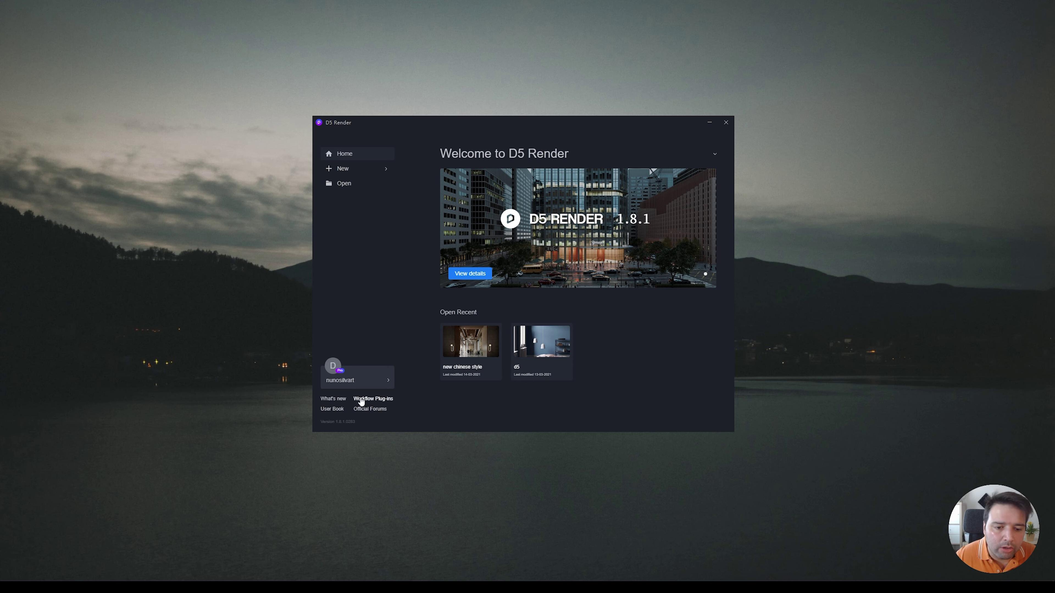
left_click(481, 342)
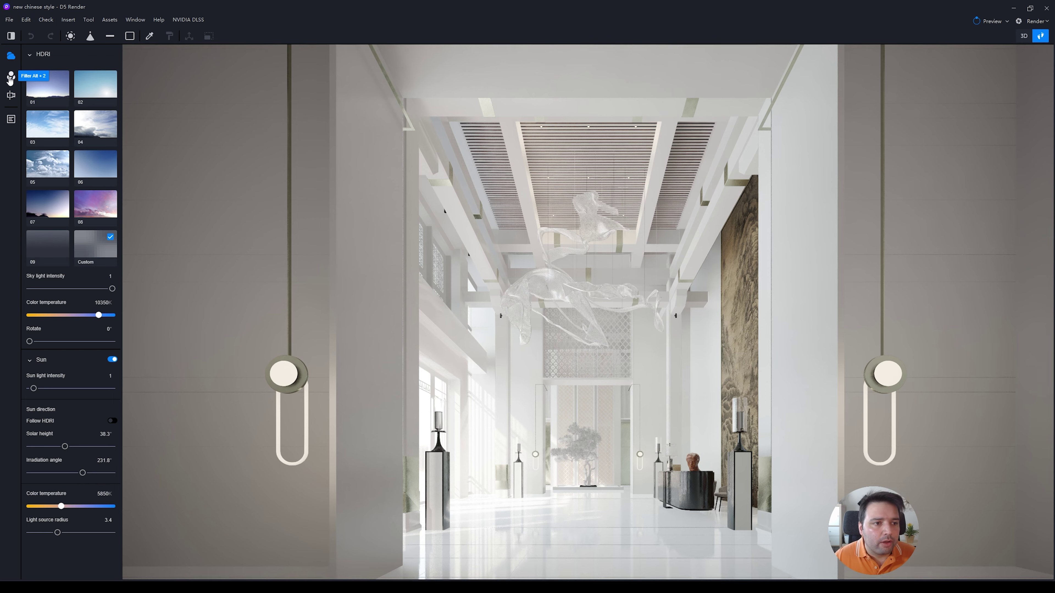
Look through the project's filter settings, camera settings and scene list
left_click(11, 79)
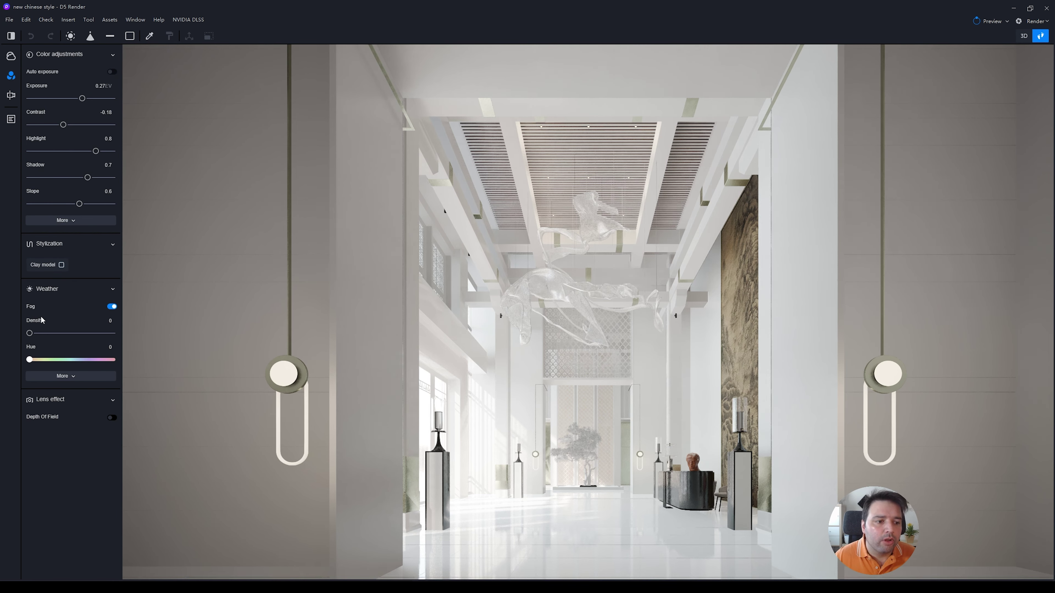
left_click(11, 95)
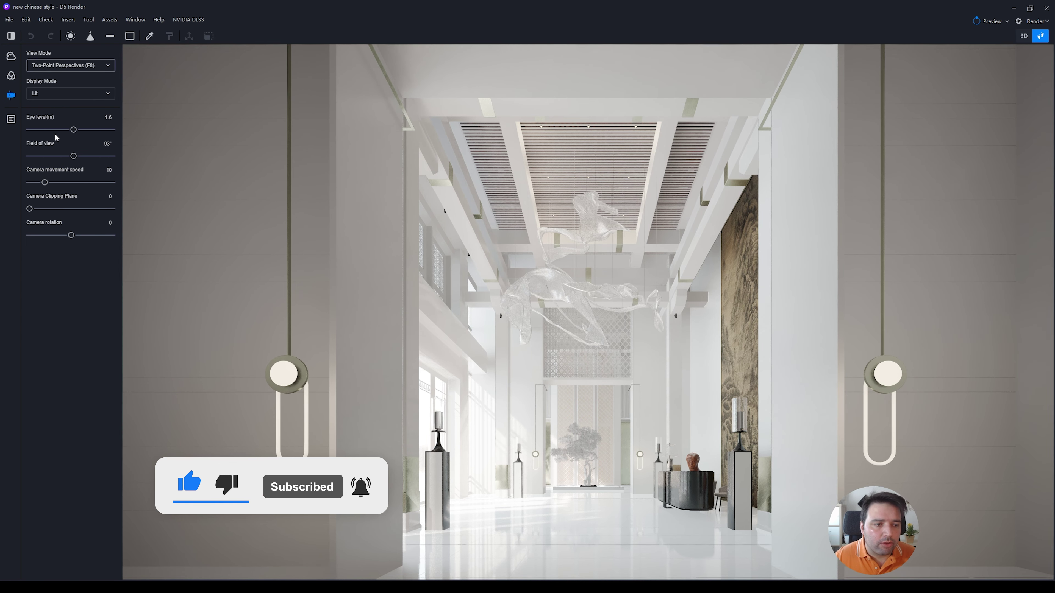
left_click(11, 119)
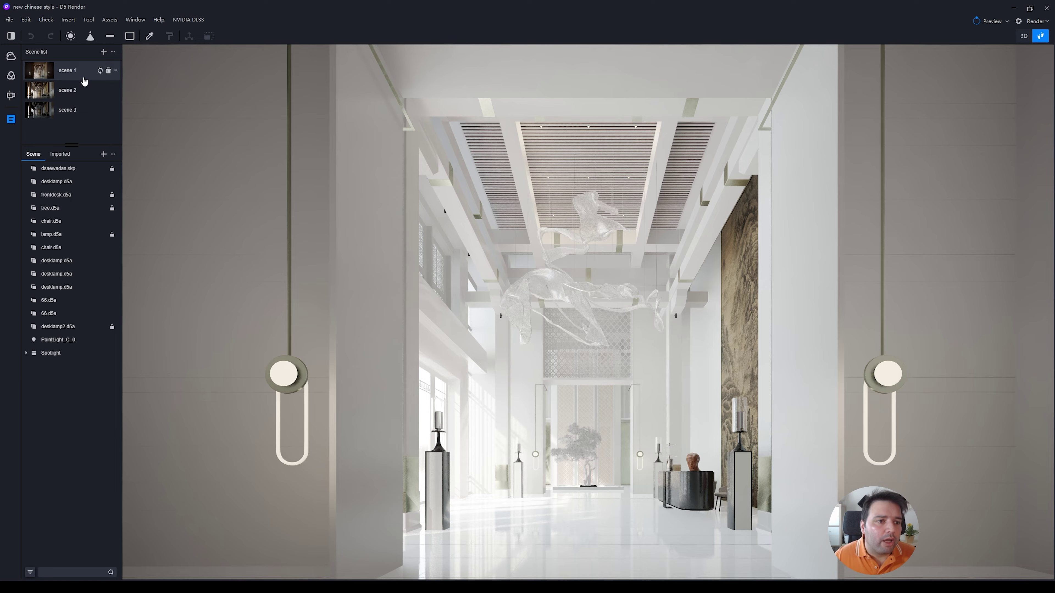
View the saved scenes 2 and 3 and return to scene 1
left_click(83, 95)
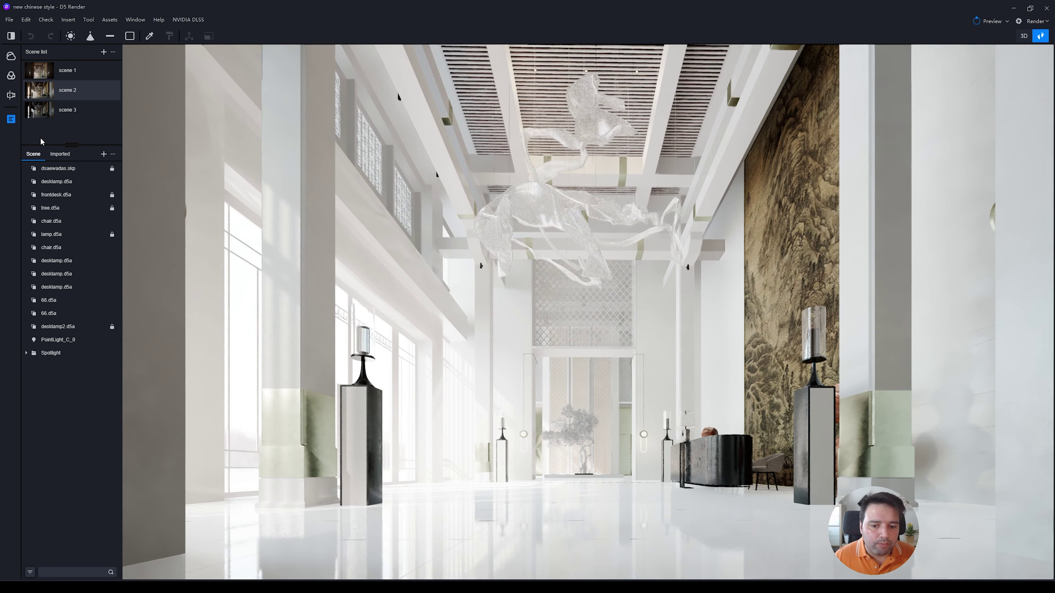
left_click(56, 114)
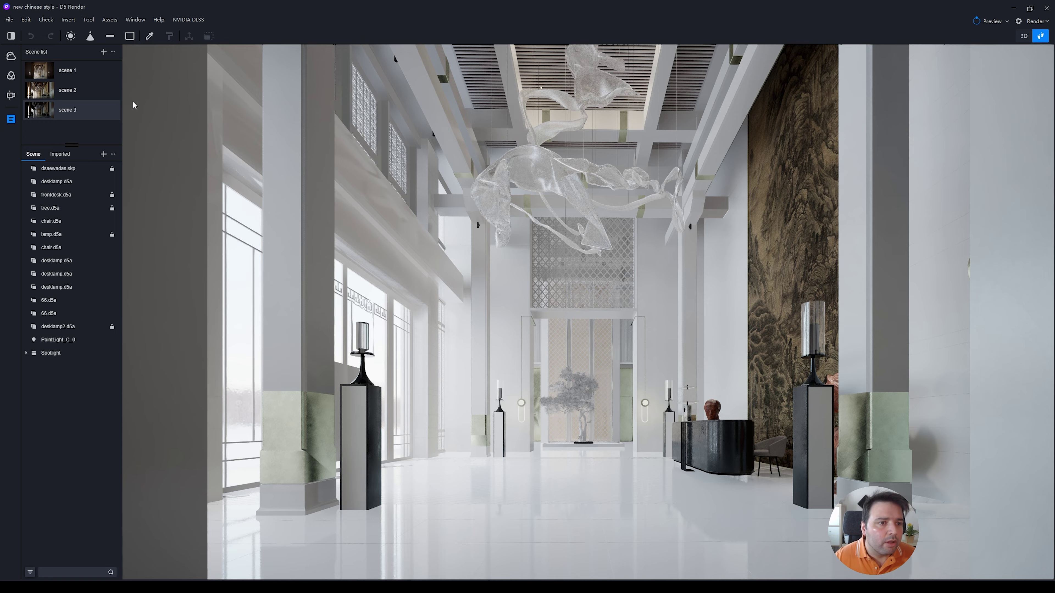
left_click(66, 70)
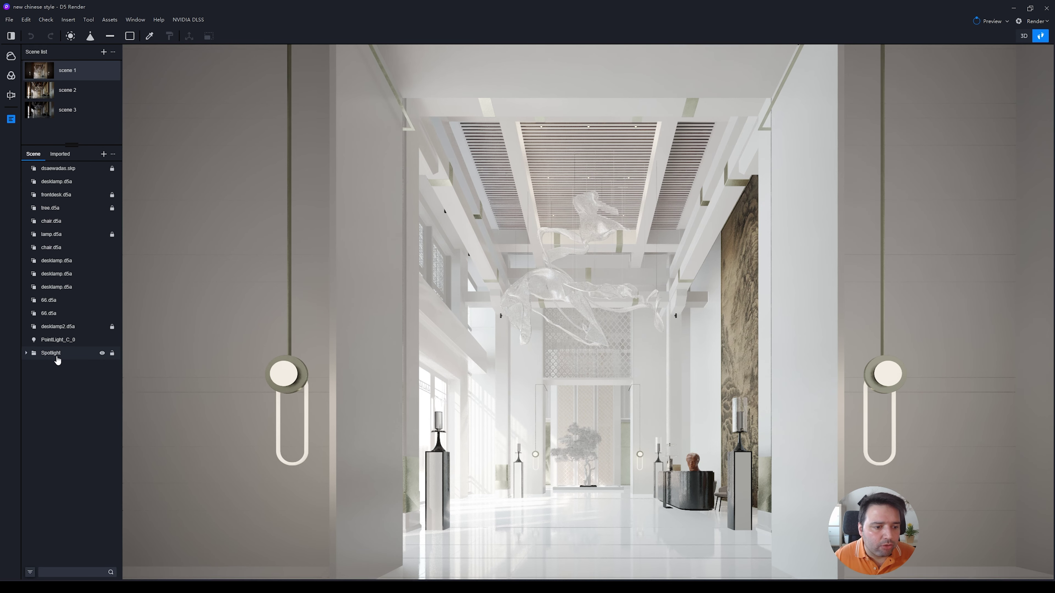
Expand the Spotlight group in the object list, review its lights and collapse it again
left_click(26, 353)
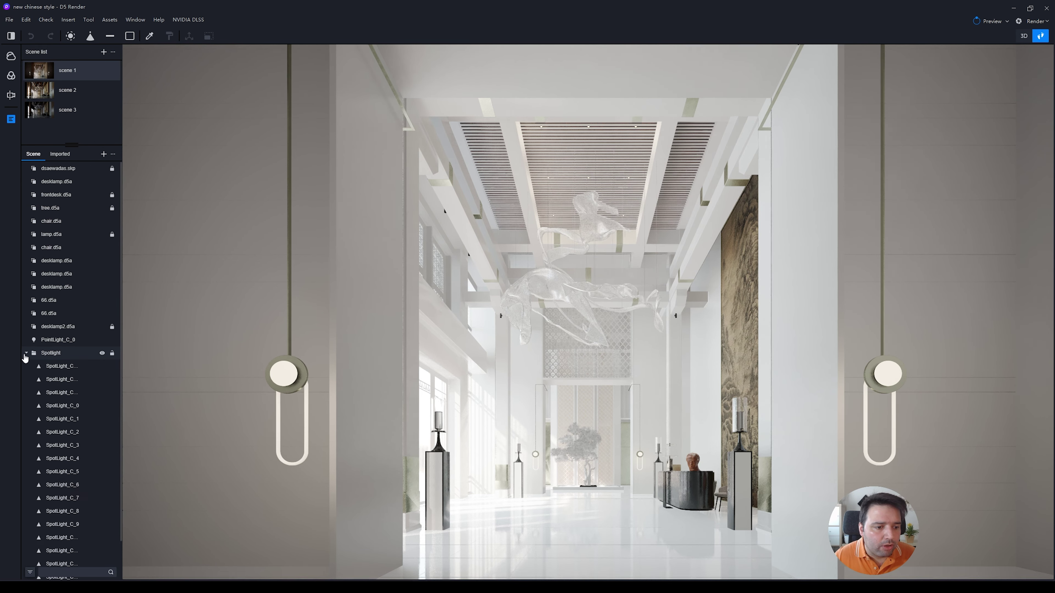
scroll(56, 417, "down", 1)
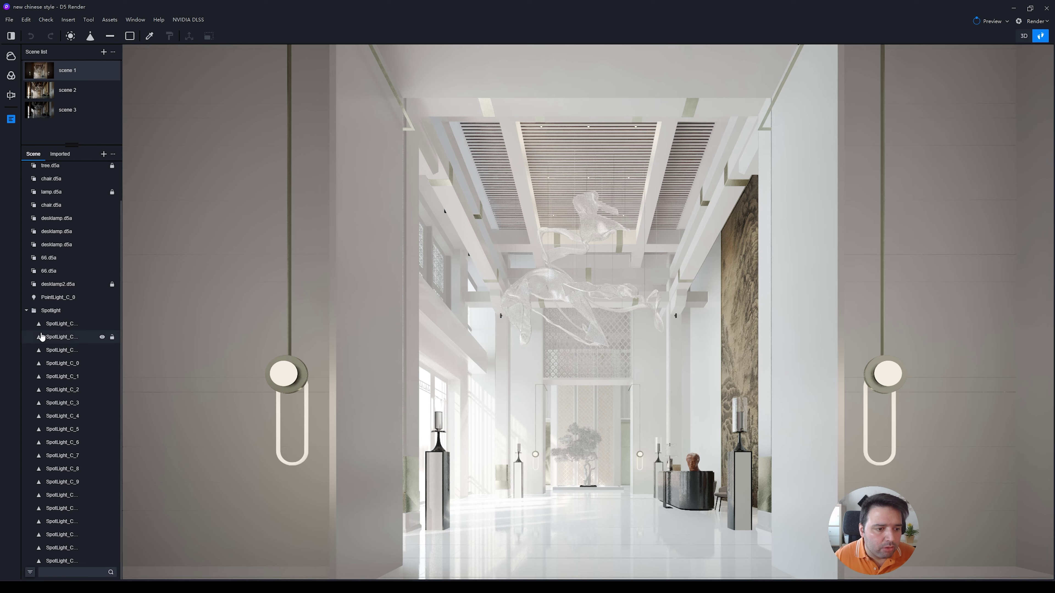
left_click(26, 310)
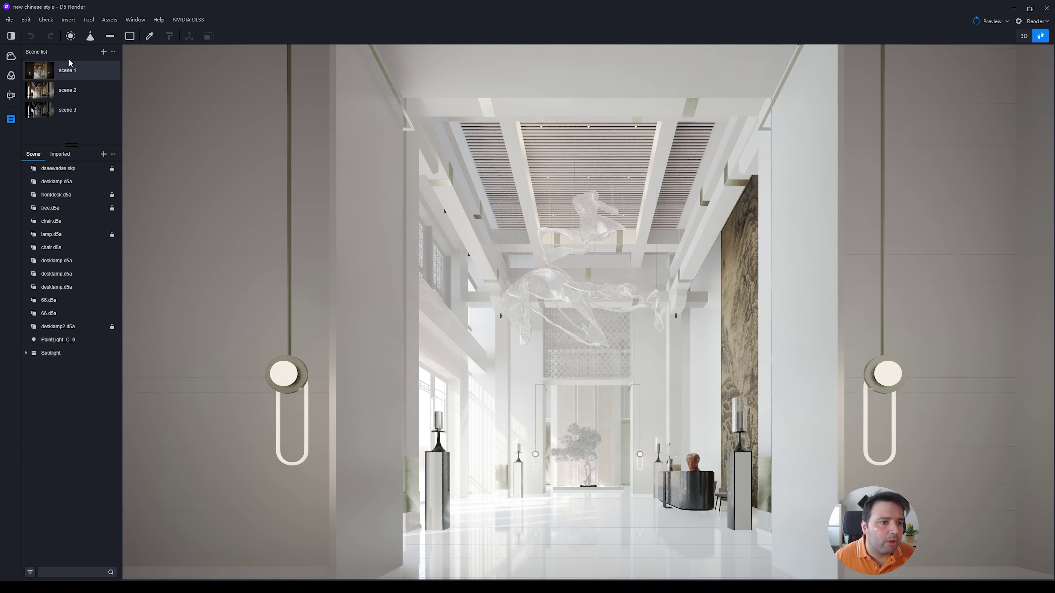
Hide and restore the sidebar, and bring up the environment settings for HDRI and sun
left_click(11, 41)
left_click(10, 42)
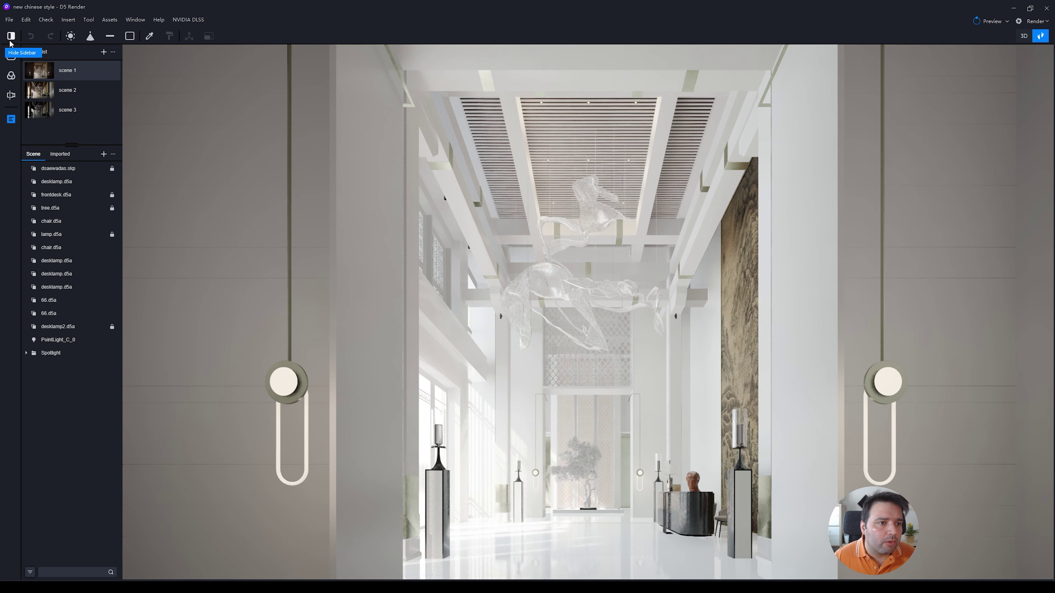
left_click(10, 56)
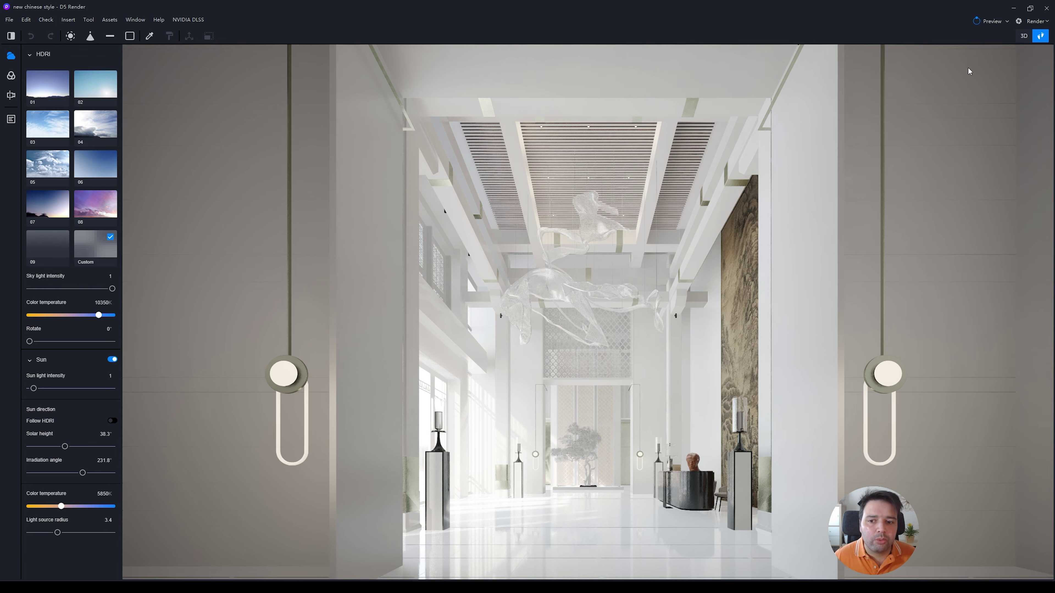
Walk through the lobby to the black reception desk and back away from it for a wider view
right_click_drag(666, 266, 617, 468)
key("w")
key("w")
key("s")
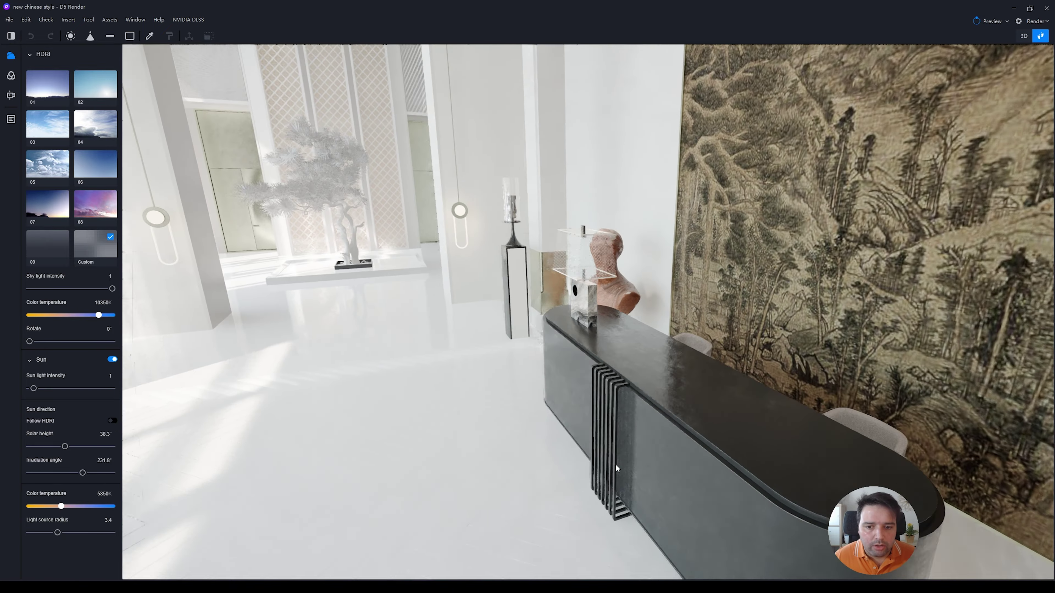
key("s")
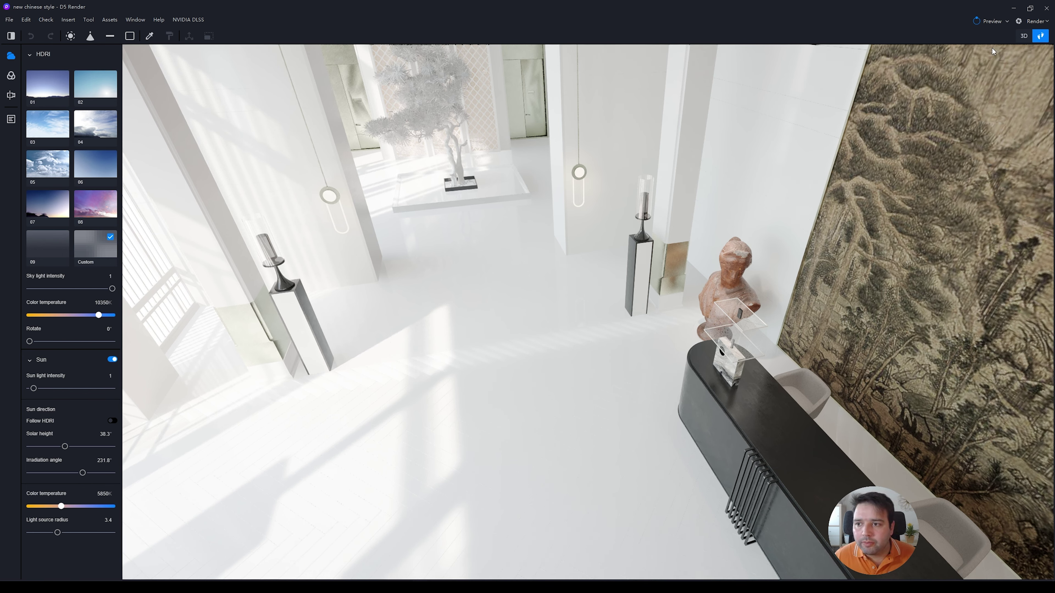
Switch to the 3D view mode and orbit and zoom out around the reception desk
left_click(1024, 37)
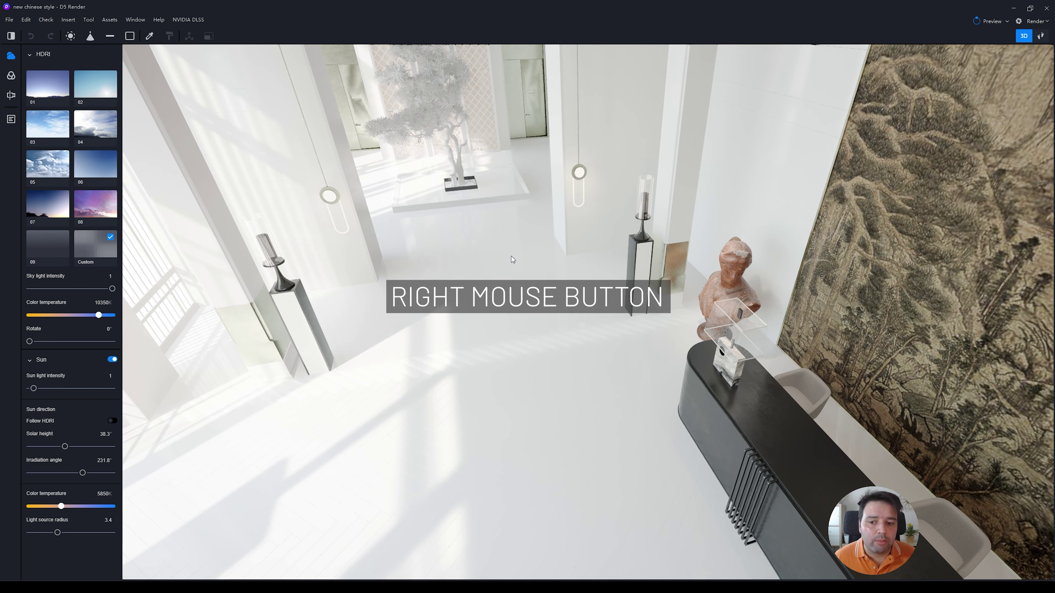
right_click_drag(512, 259, 553, 256)
middle_click_drag(557, 257, 515, 266, "shift")
scroll(515, 265, "down", 5)
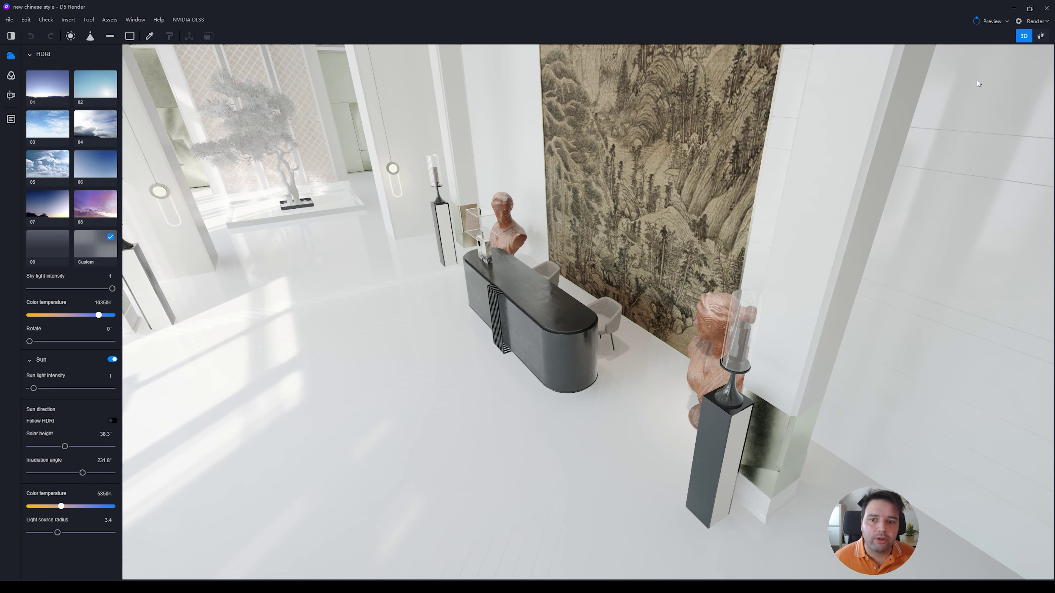
Switch back to walk view and look around the lobby from the windows to the reception desk
left_click(1042, 37)
right_click_drag(665, 200, 661, 201)
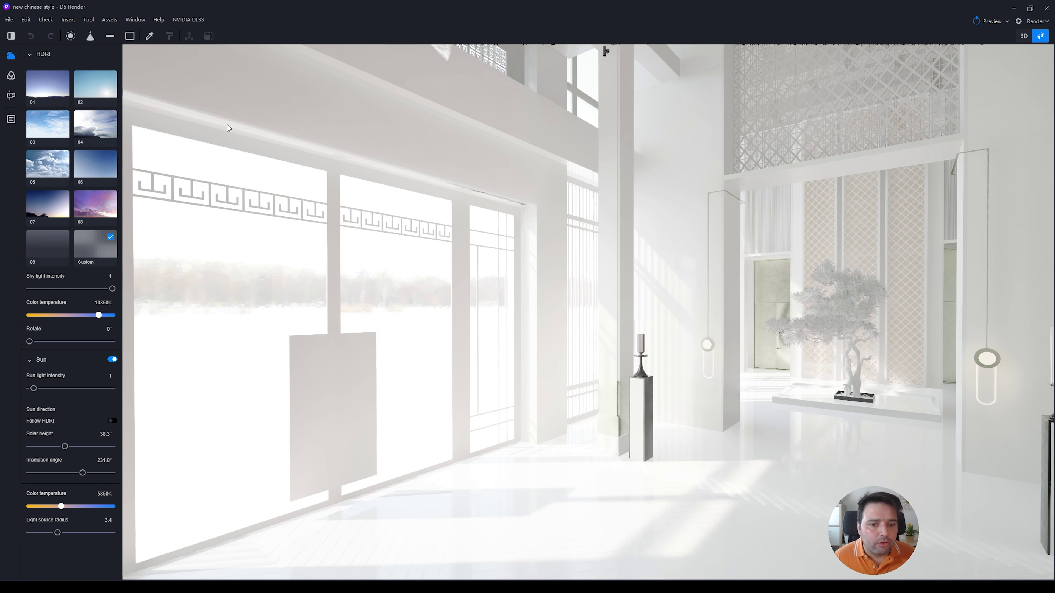
right_click_drag(294, 264, 406, 372)
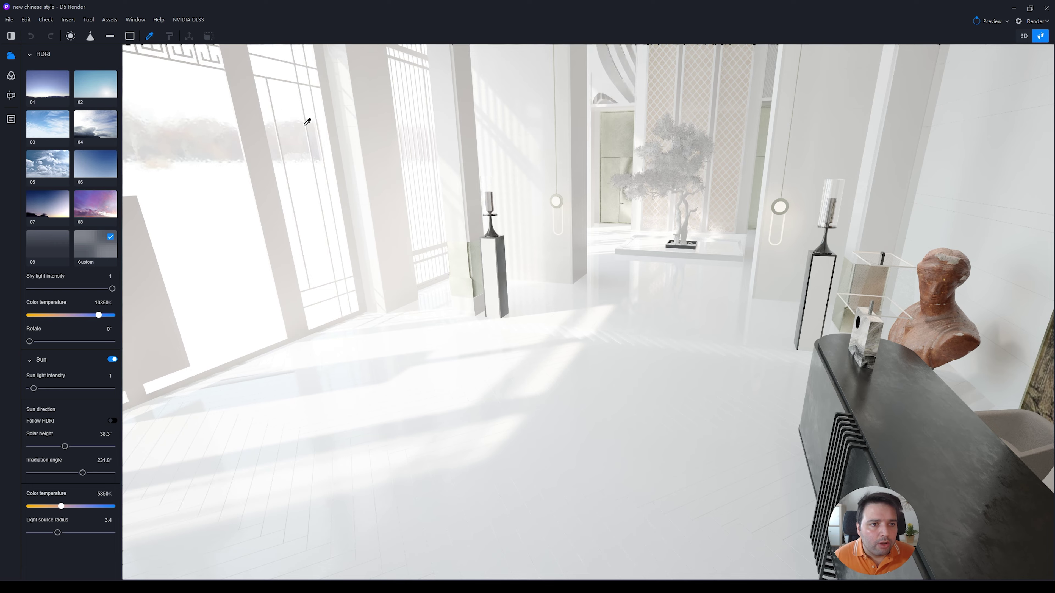
Pick the material of the large landscape painting behind the reception desk with the material picker
left_click(150, 37)
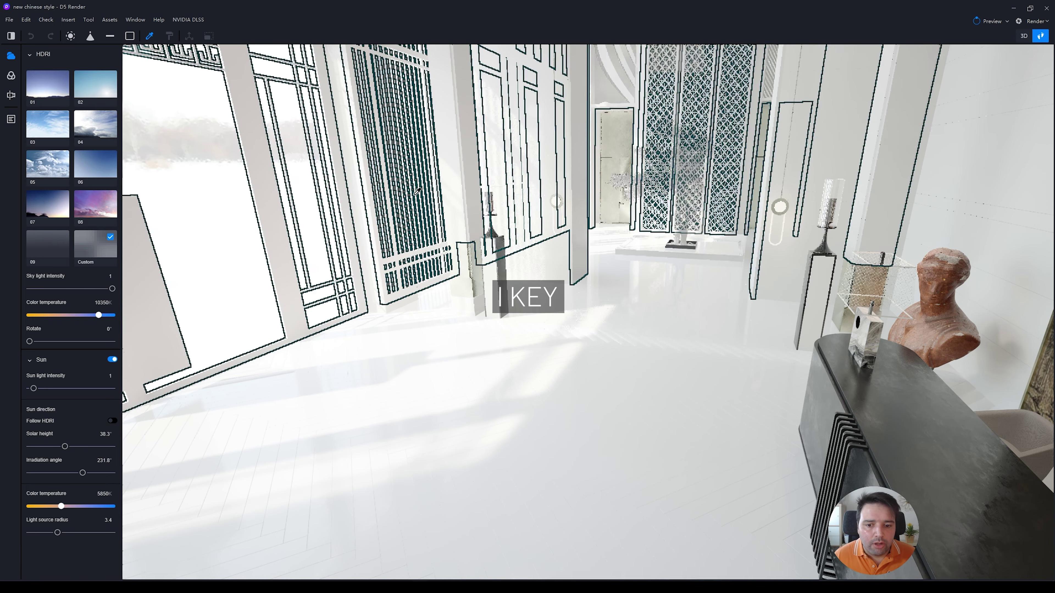
right_click_drag(617, 297, 790, 318)
right_click_drag(652, 319, 775, 212)
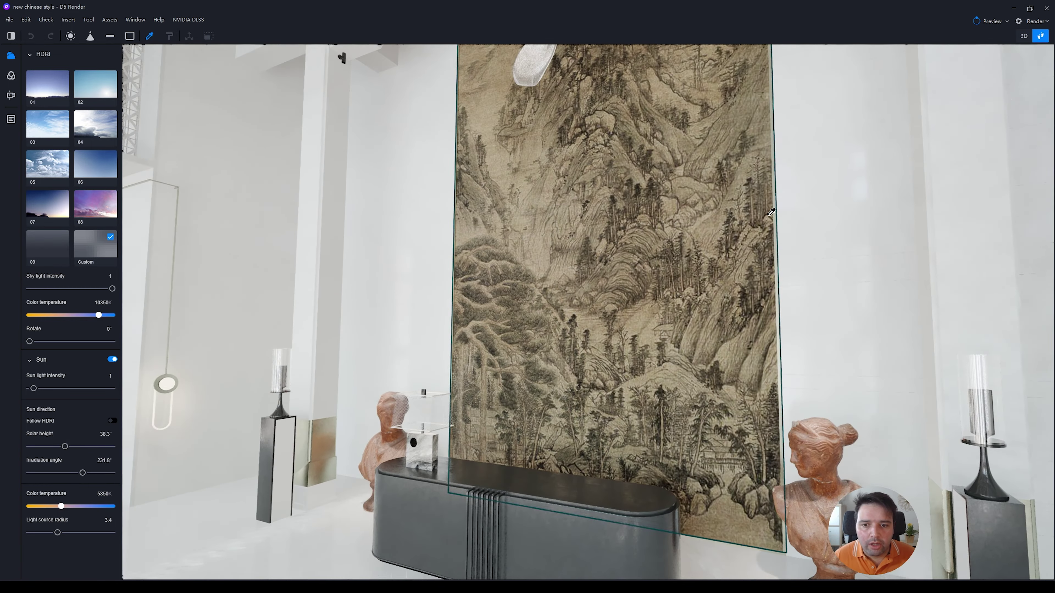
scroll(798, 149, "up", 2)
scroll(799, 149, "up", 3)
middle_click_drag(799, 150, 888, 152)
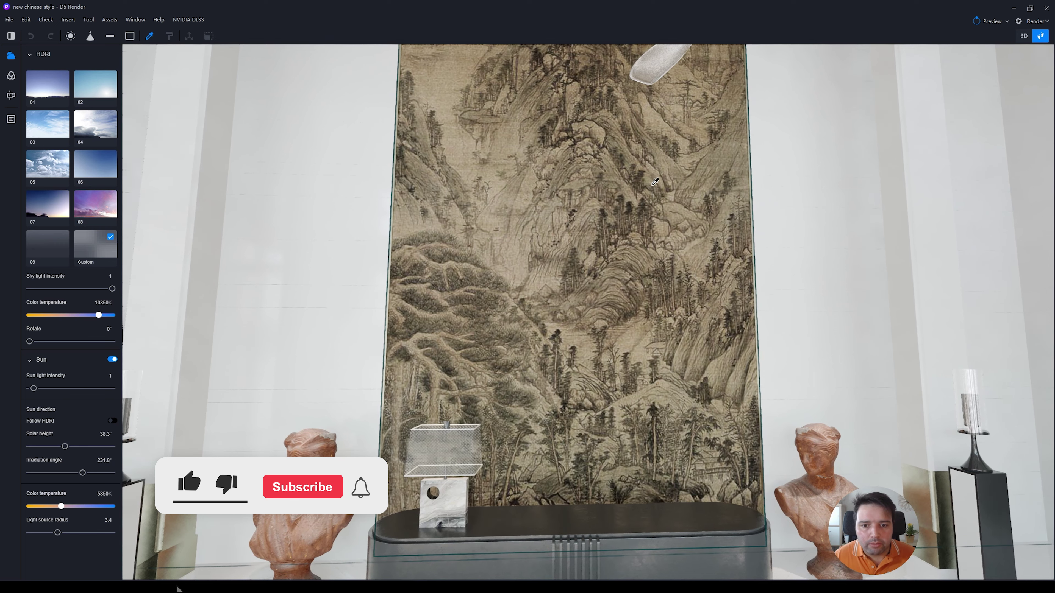
left_click(571, 188)
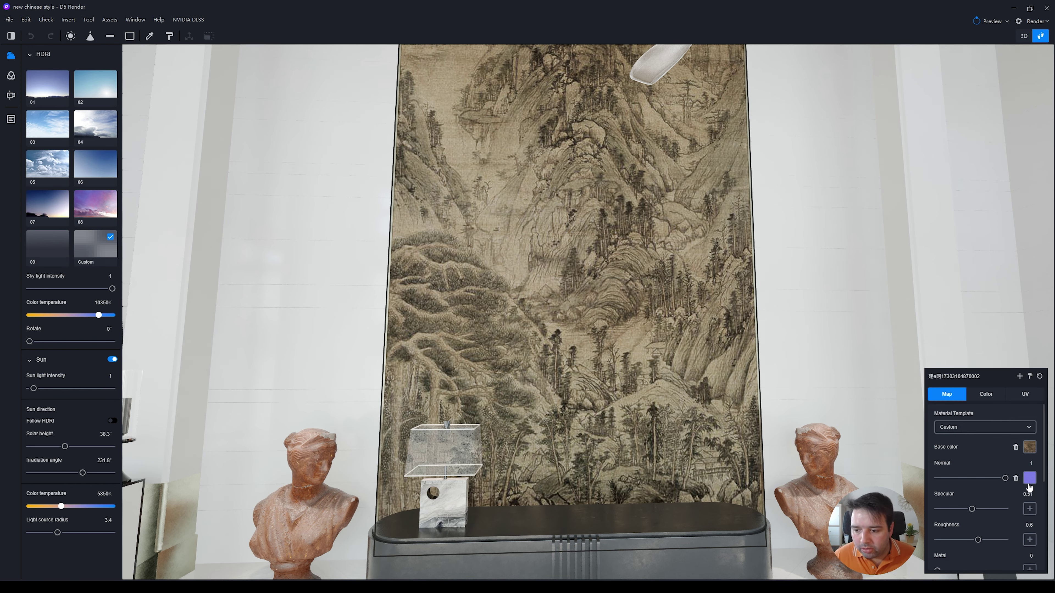
Try a light intensity of 24.3 on the painting's material and return it to 0
scroll(1029, 487, "down", 1)
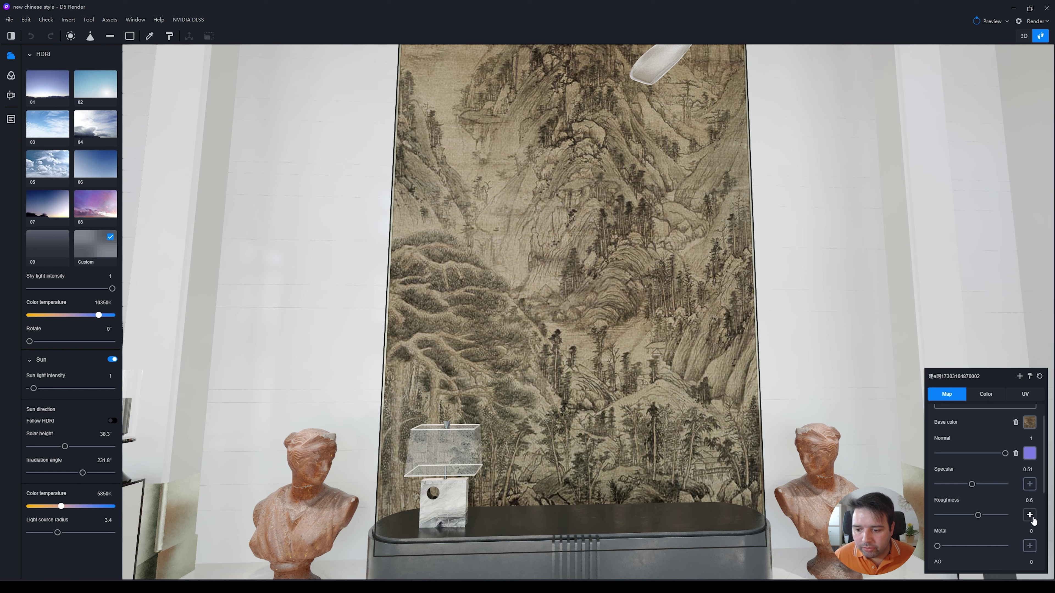
scroll(1032, 519, "down", 1)
scroll(1030, 523, "down", 2)
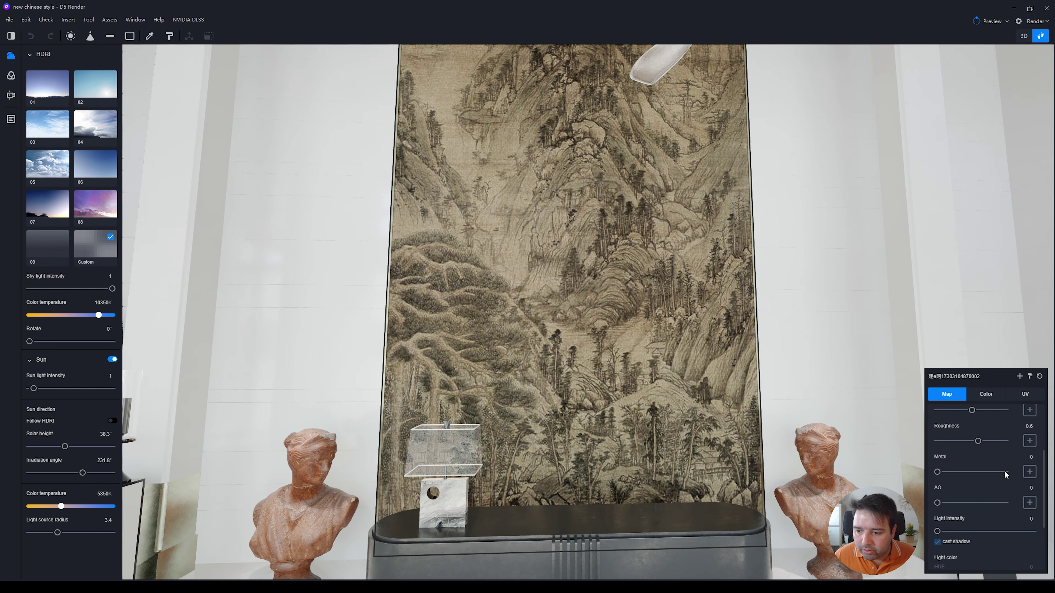
scroll(1011, 458, "down", 1)
left_click_drag(937, 506, 961, 504)
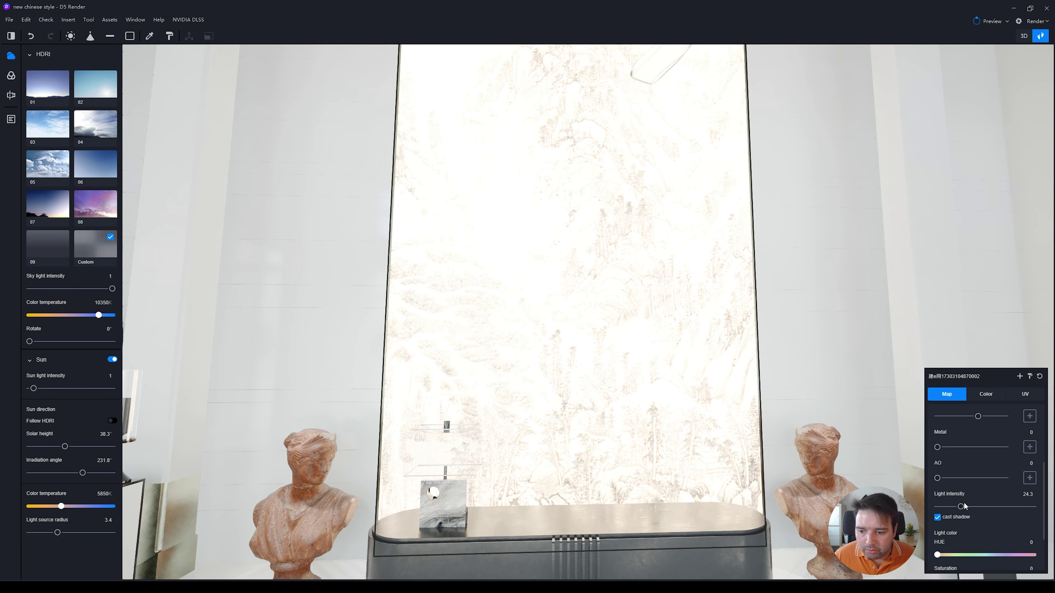
left_click_drag(960, 507, 926, 511)
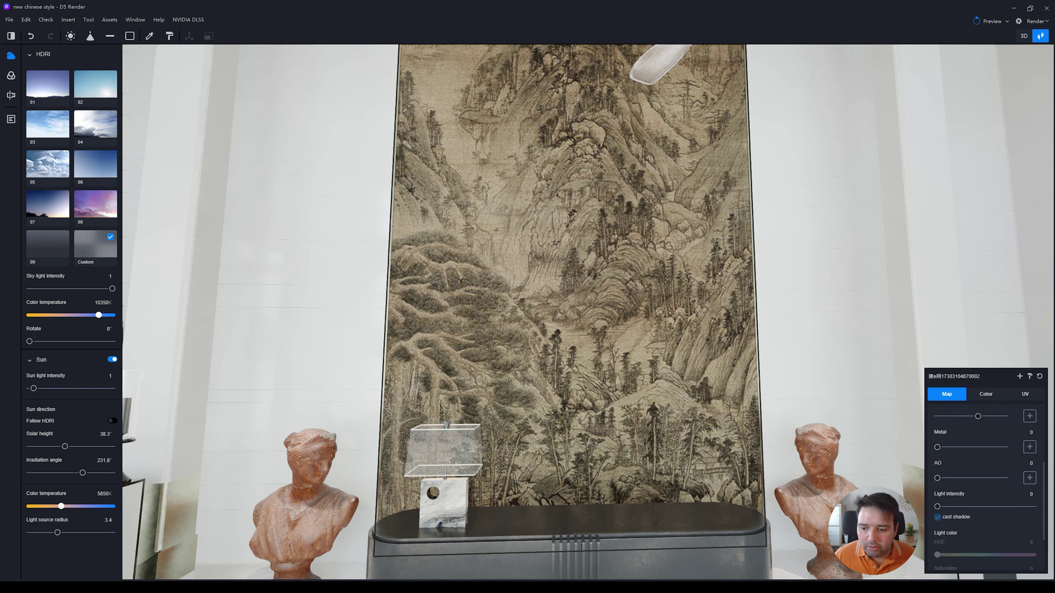
scroll(984, 490, "up", 3)
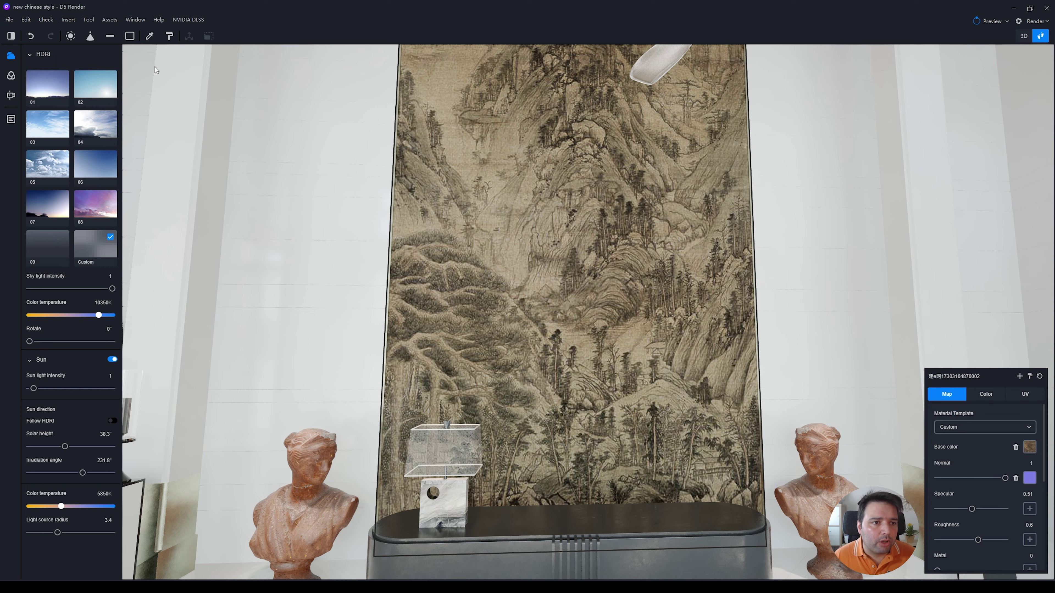
Open the online asset library and browse the Stone materials
left_click(109, 20)
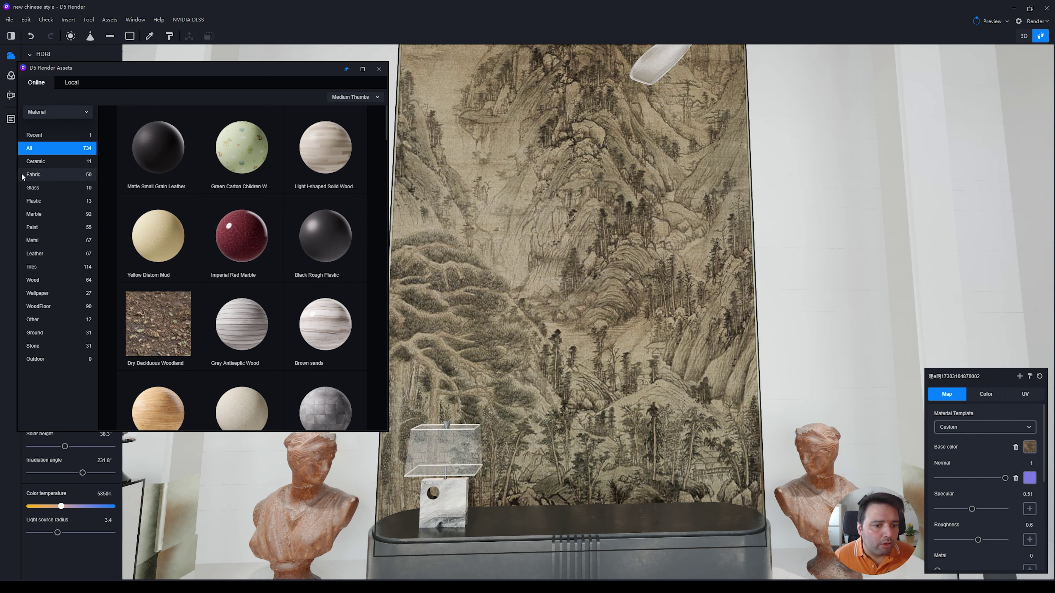
left_click(52, 347)
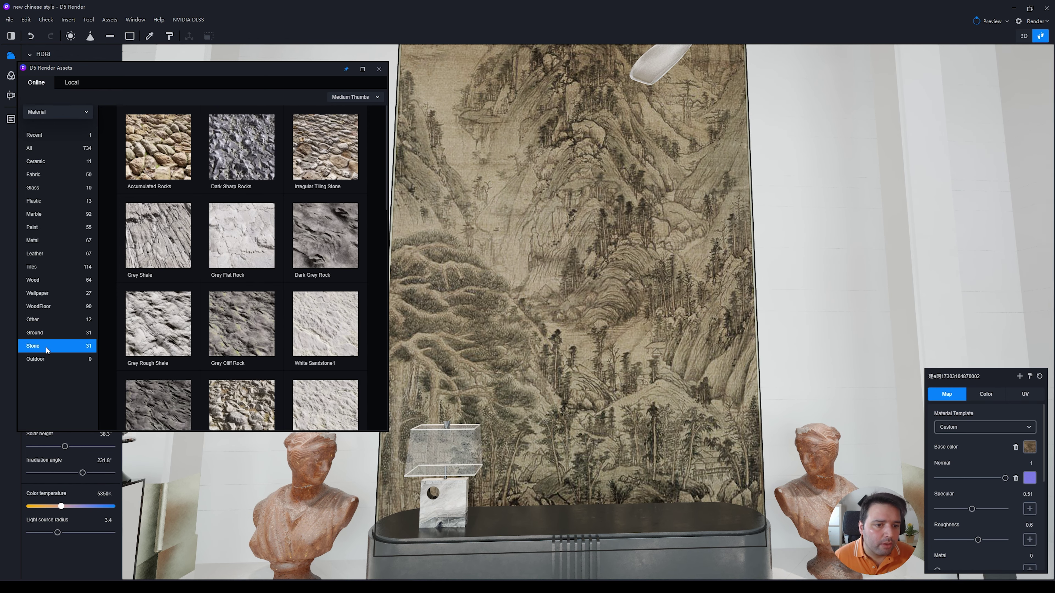
scroll(232, 332, "down", 6)
scroll(233, 333, "down", 3)
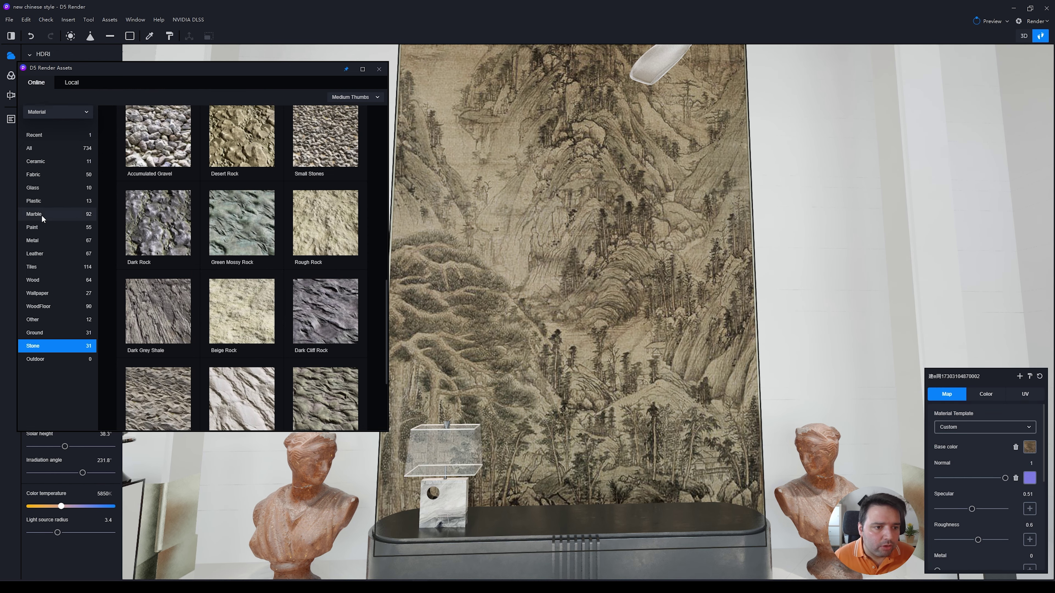
Download Venato Carrara Marble3 from the Marble category and apply it to the painting panel behind the desk
left_click(42, 215)
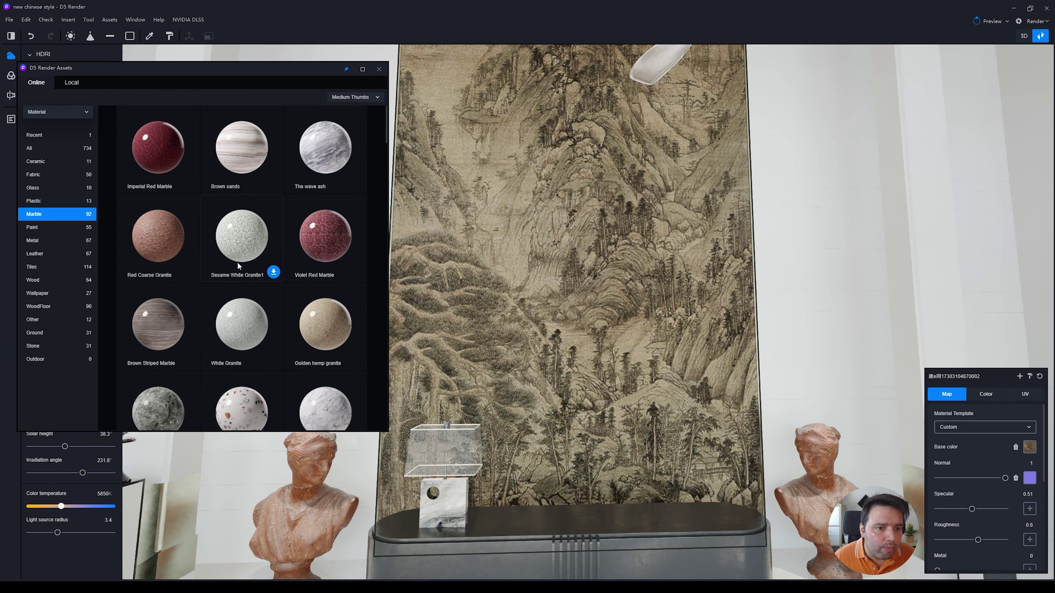
scroll(246, 261, "down", 3)
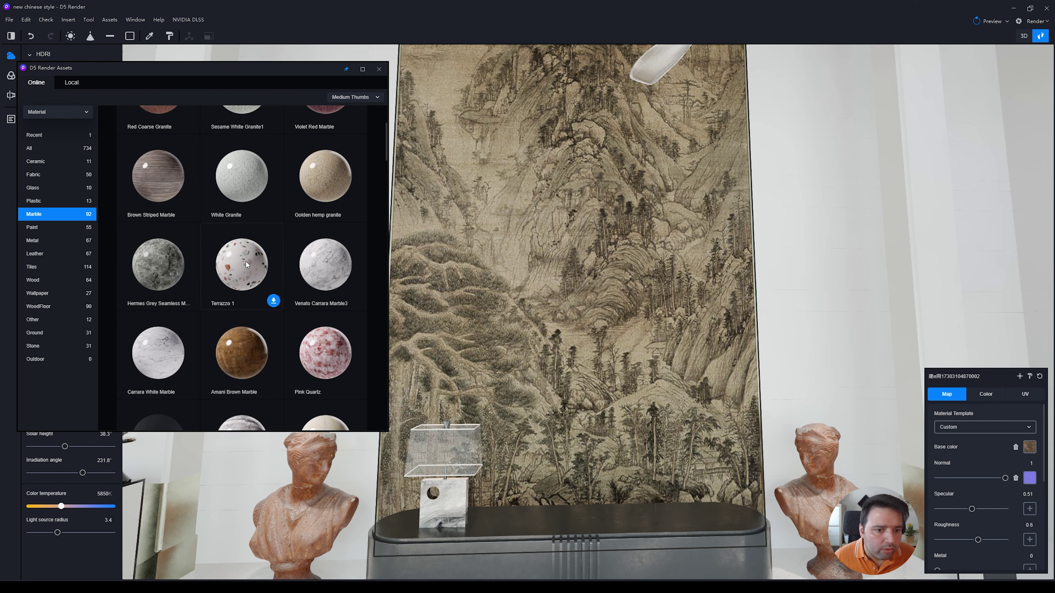
scroll(245, 261, "down", 2)
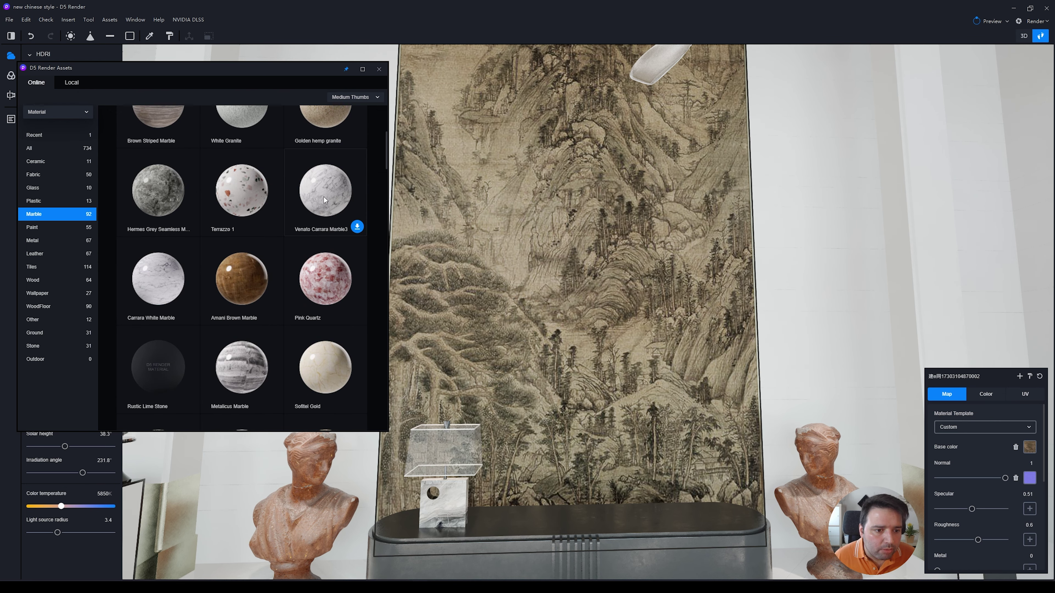
left_click(324, 207)
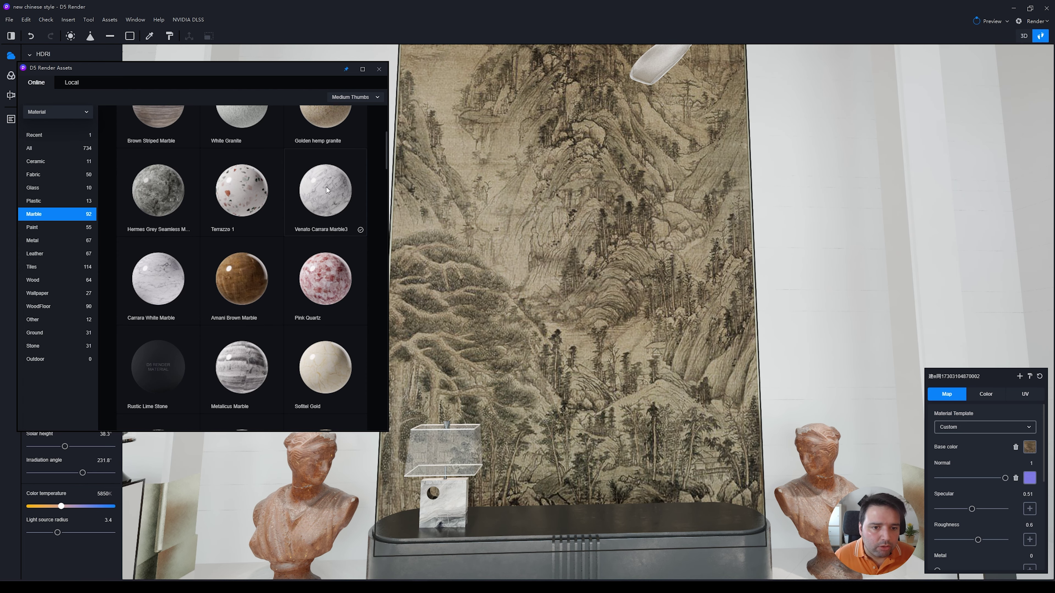
right_click_drag(628, 225, 553, 234)
left_click(331, 179)
mouse_move(678, 174)
left_mouse_down()
mouse_move(609, 179)
mouse_move(675, 194)
mouse_move(535, 325)
mouse_move(583, 191)
mouse_move(691, 283)
mouse_move(649, 364)
mouse_move(601, 513)
mouse_move(455, 496)
mouse_move(448, 418)
mouse_move(457, 419)
mouse_move(288, 460)
mouse_move(465, 444)
mouse_move(682, 294)
mouse_move(631, 287)
left_mouse_up()
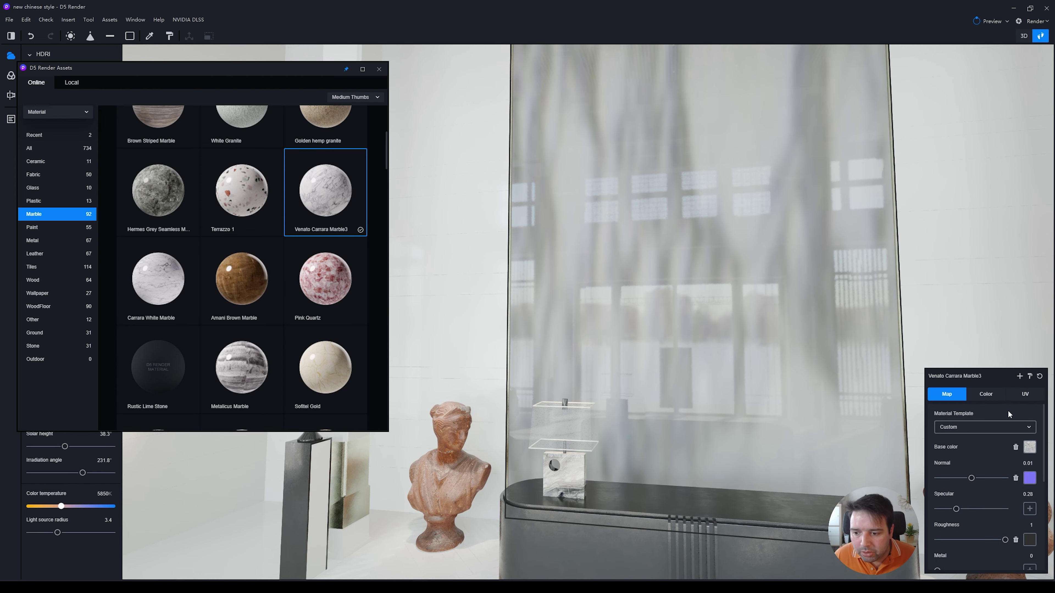
Set the marble's UV stretch to 10 in X and Y and inspect the panel up close
right_click_drag(791, 326, 782, 267)
right_click_drag(715, 309, 712, 349)
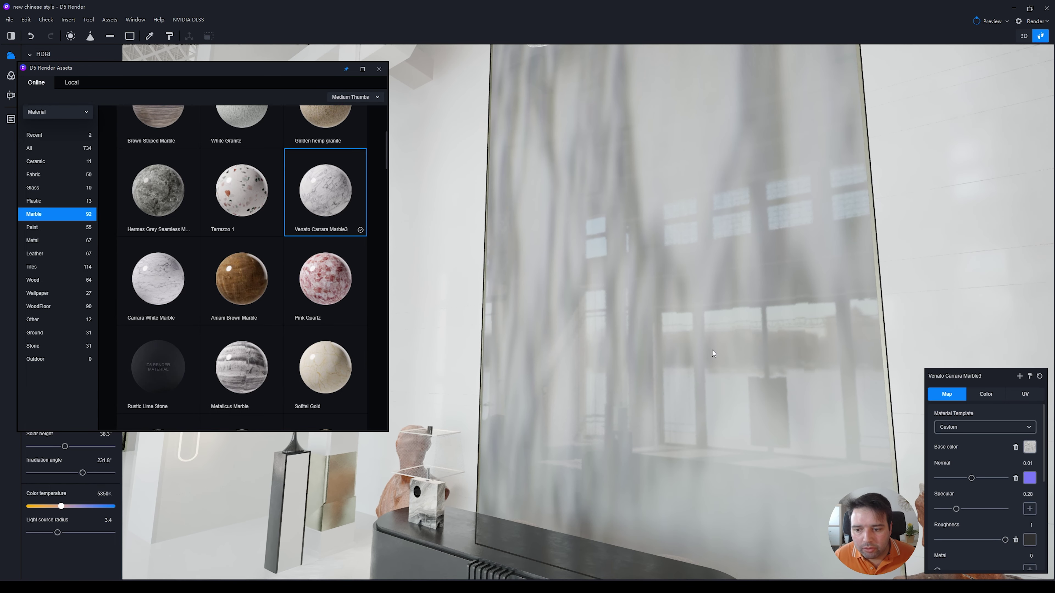
left_click(1022, 398)
left_click(953, 424)
type("10")
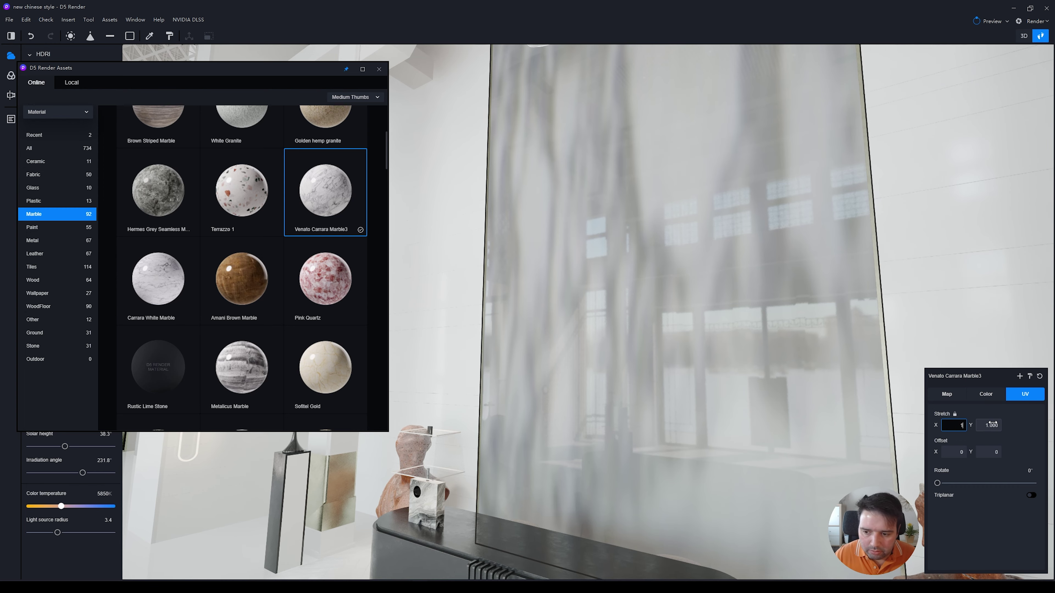
key("Return")
right_click_drag(784, 384, 753, 320)
middle_click_drag(754, 319, 520, 330)
scroll(521, 331, "up", 4)
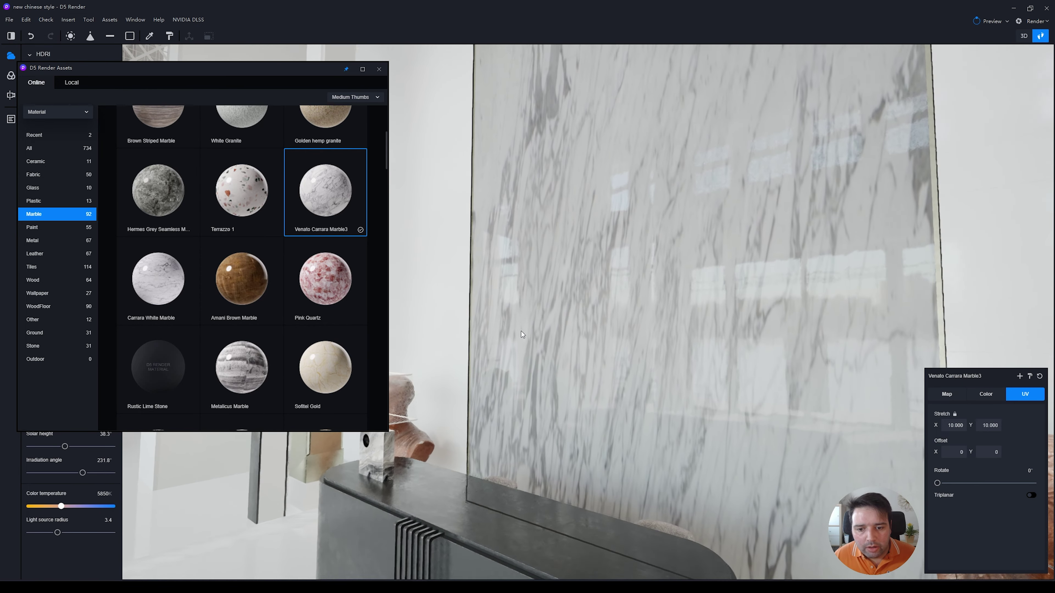
Change the marble's UV stretch to 5 in X and Y, viewing the panel from farther back
scroll(521, 331, "down", 6)
left_click_drag(947, 422, 951, 425)
left_click(951, 425)
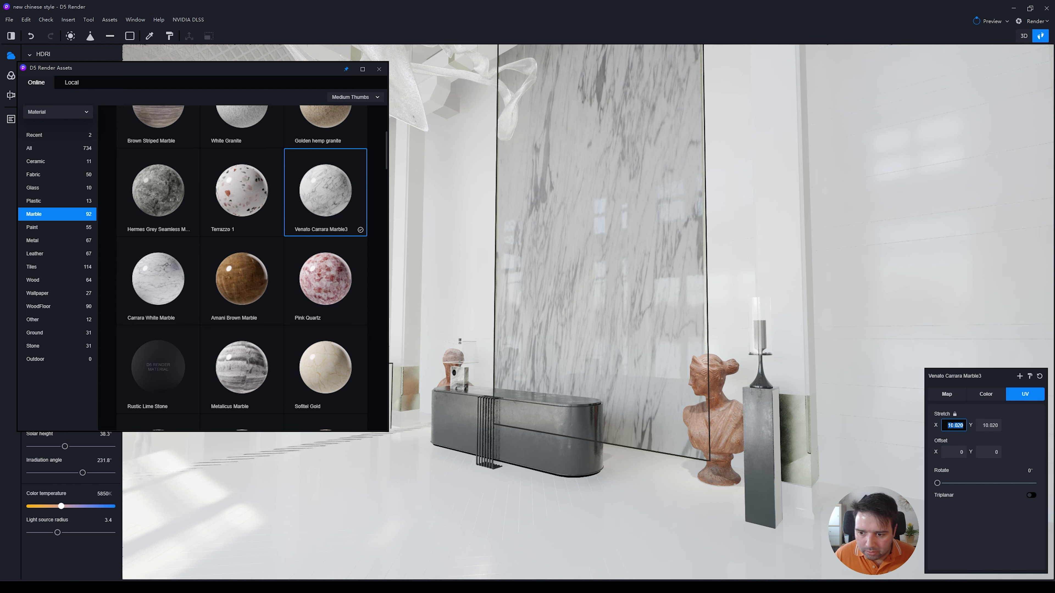
type("5")
key("Return")
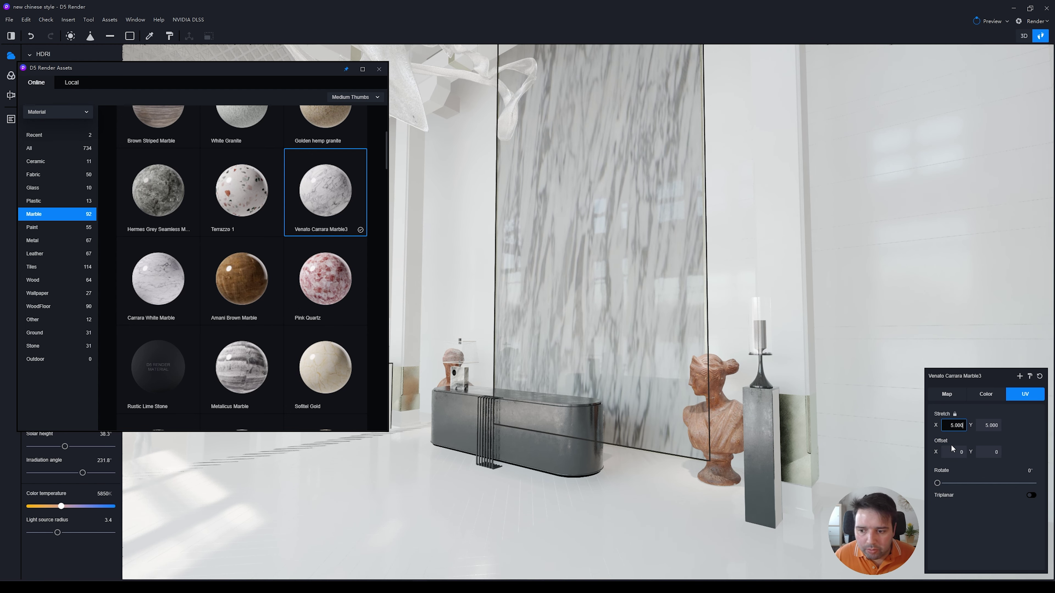
Set the marble's UV stretch to 20 in X and Y and check the veining on the panel
double_click(950, 426)
type("20")
key("Return")
right_click_drag(652, 399, 757, 378)
key("d")
key("a")
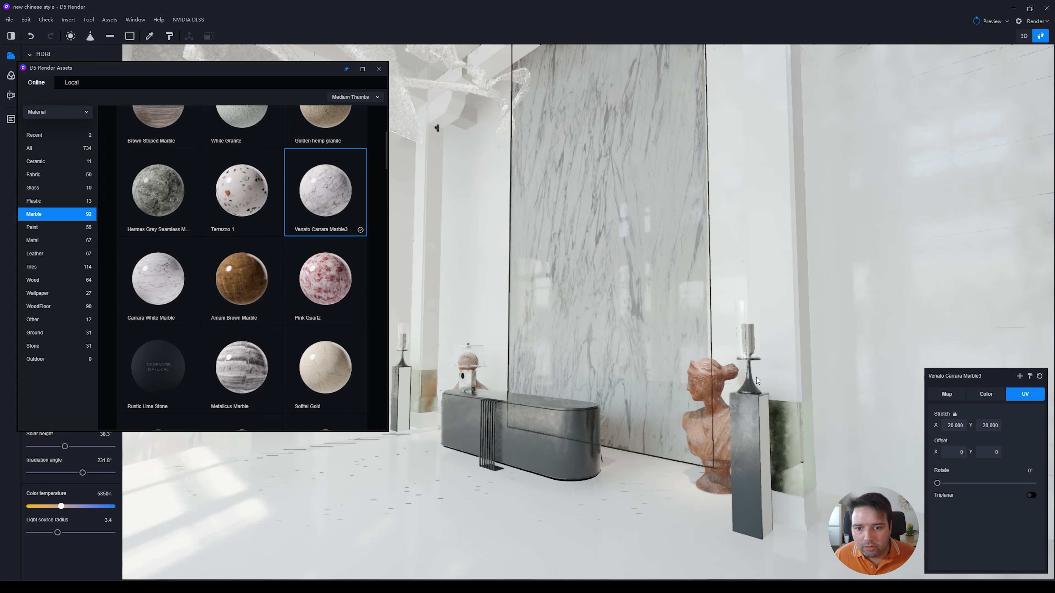
key("w")
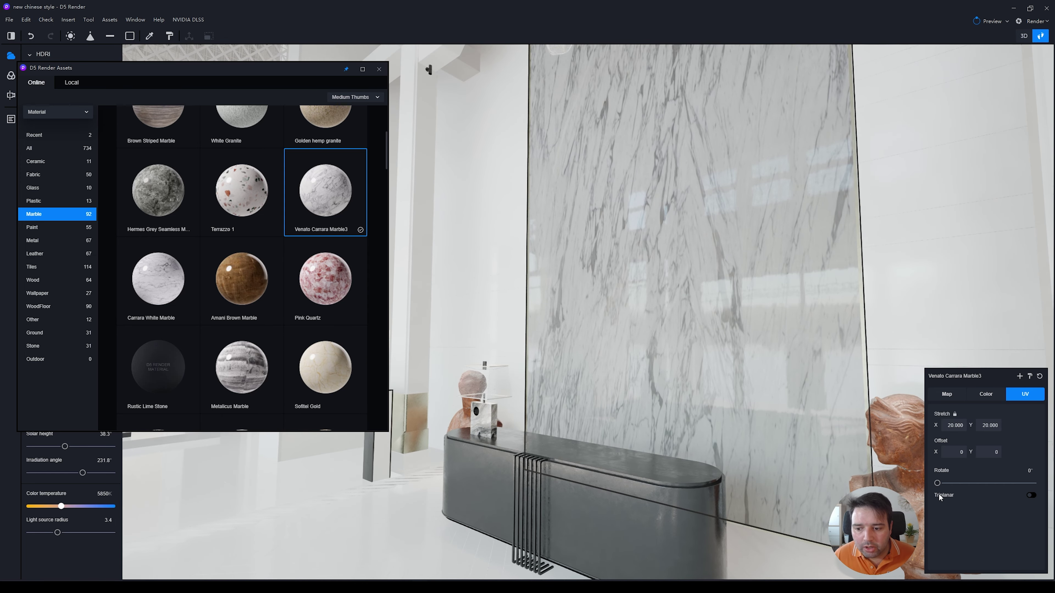
Rotate the marble texture to 105° and set its X offset to 0.14
left_click_drag(937, 483, 954, 483)
key("s")
key("s")
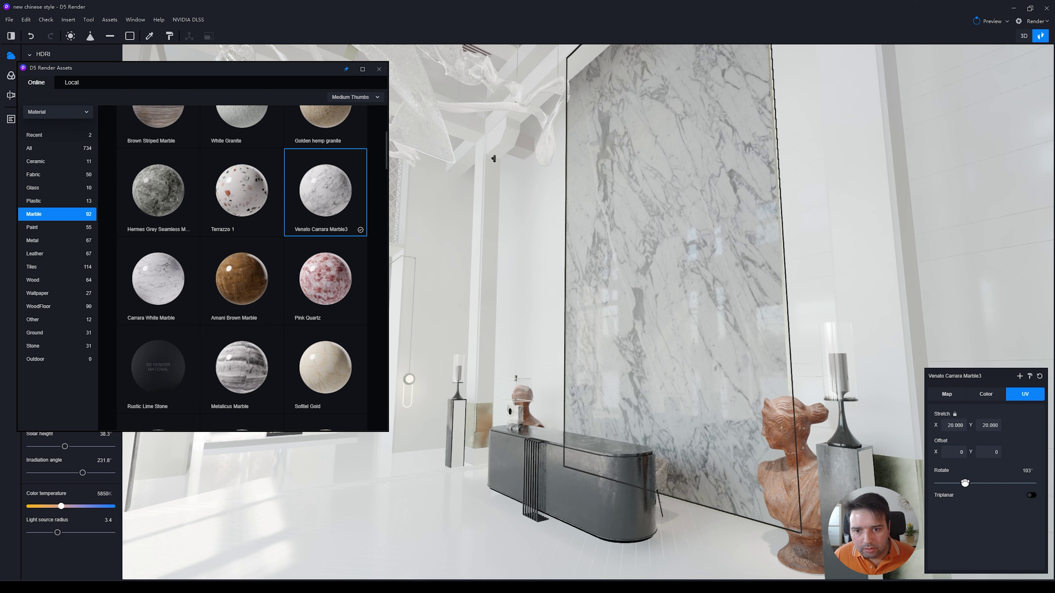
left_click_drag(954, 483, 966, 483)
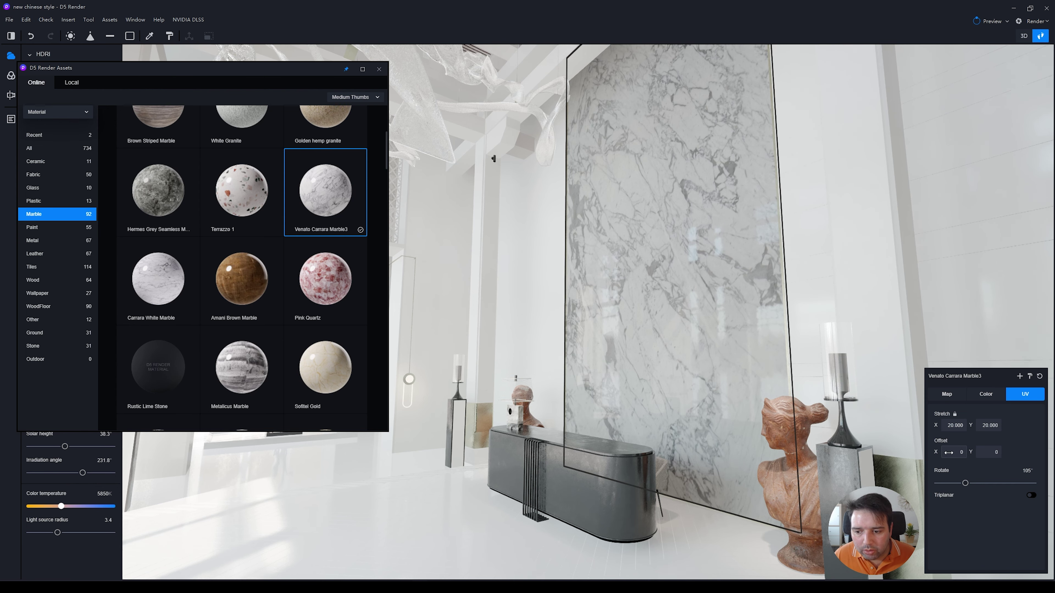
left_click_drag(910, 459, 887, 456)
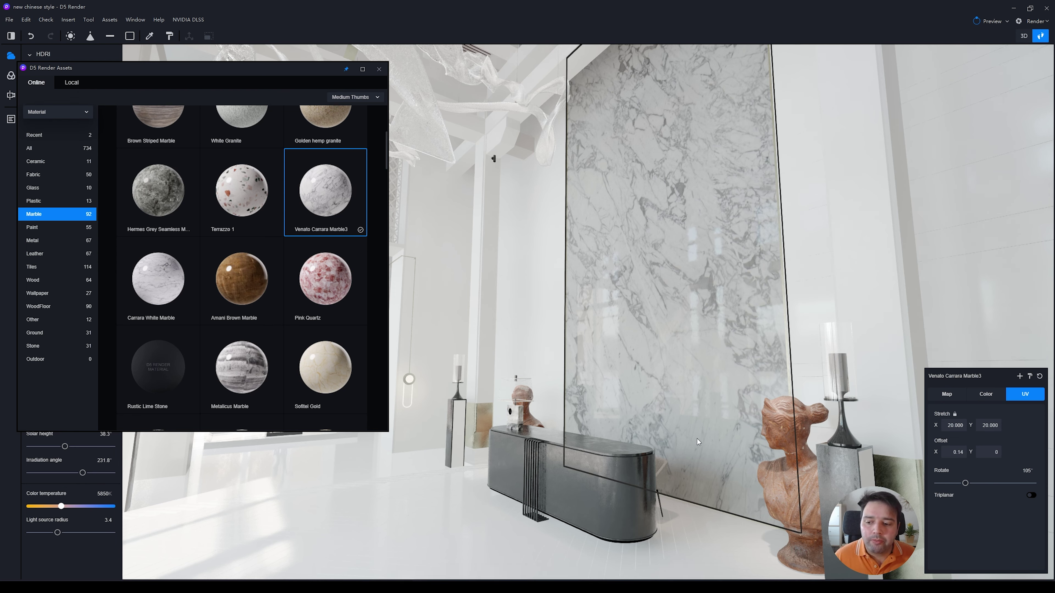
Try a bright green tint on the marble with hue about 139, saturation 100 and value 187
left_click(982, 394)
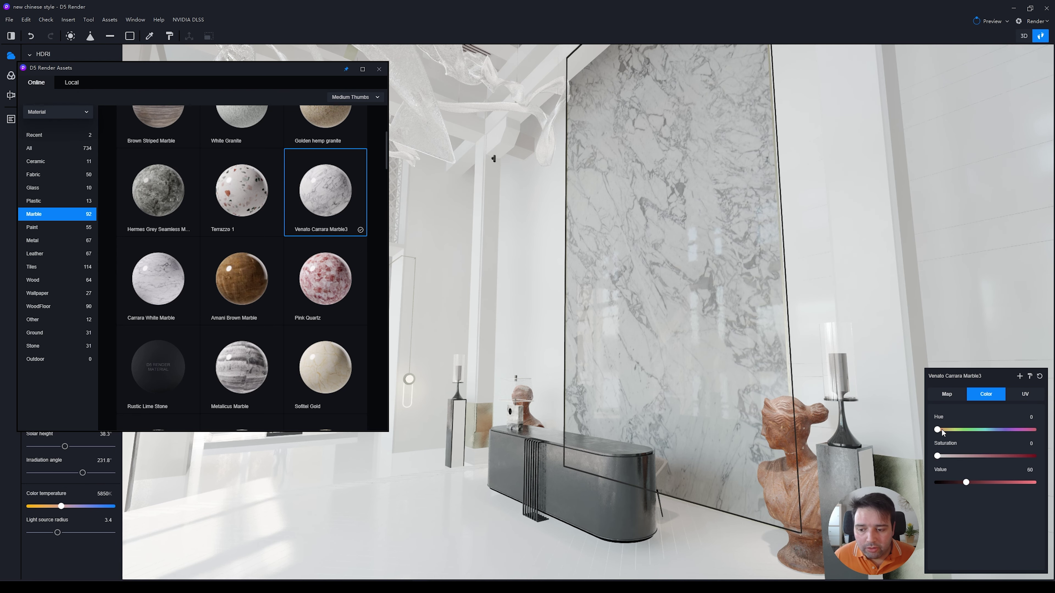
left_click(955, 394)
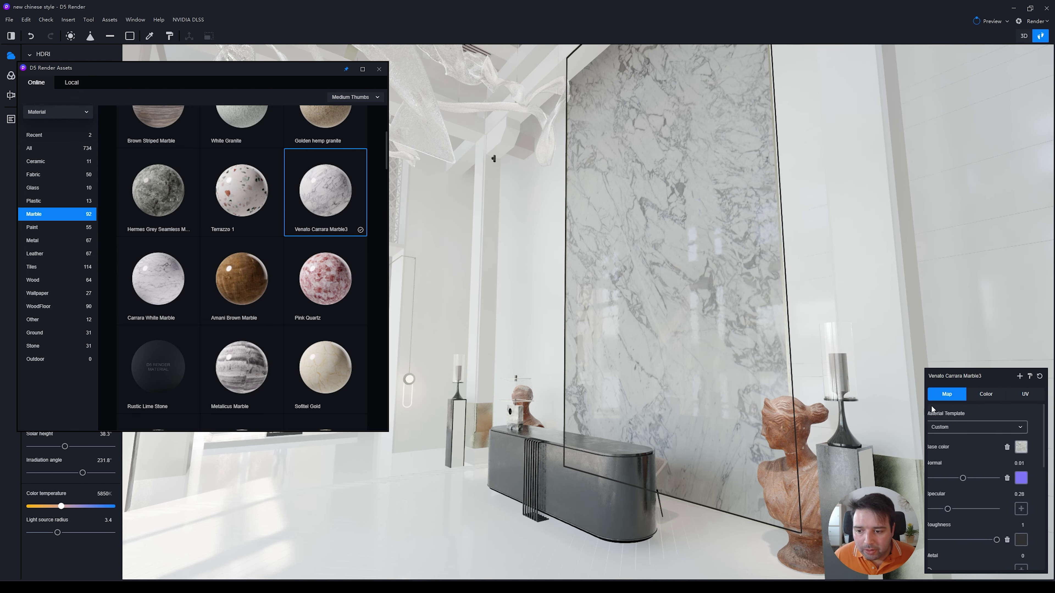
left_click(974, 398)
left_click_drag(938, 456, 1033, 456)
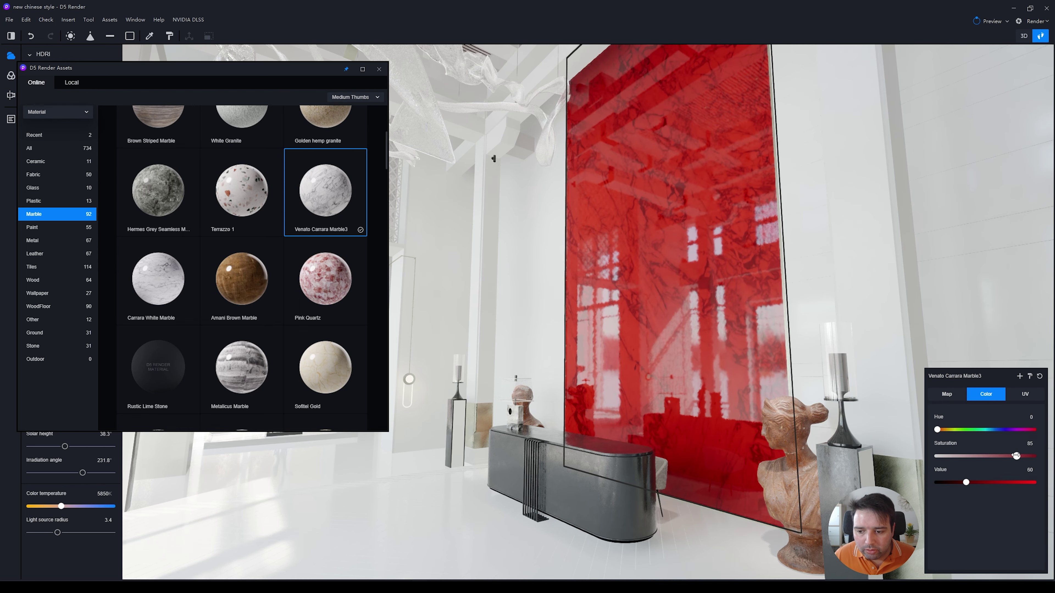
left_click_drag(966, 483, 1027, 482)
left_click_drag(937, 430, 974, 429)
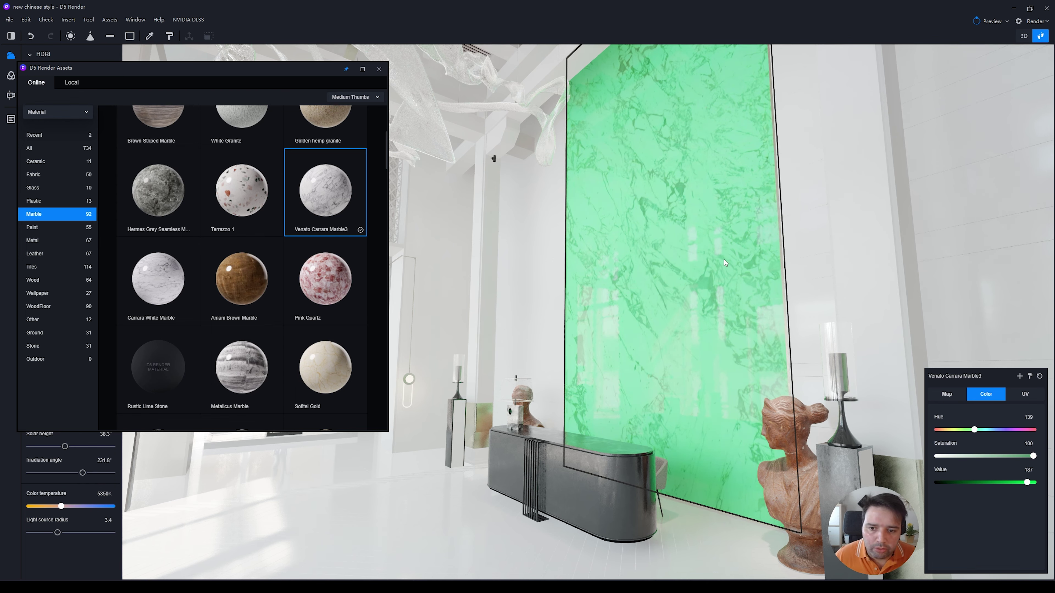
Reset the marble's hue and saturation to 0 and set its color value to 100
left_click_drag(974, 430, 937, 430)
left_click_drag(1033, 456, 936, 460)
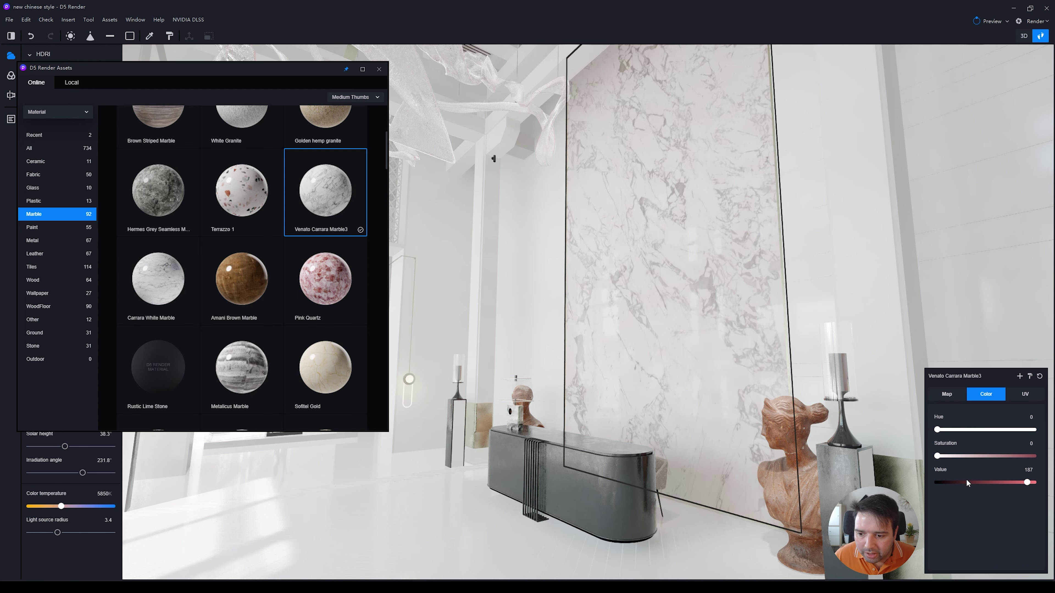
left_click(1028, 470)
type("100")
key("Return")
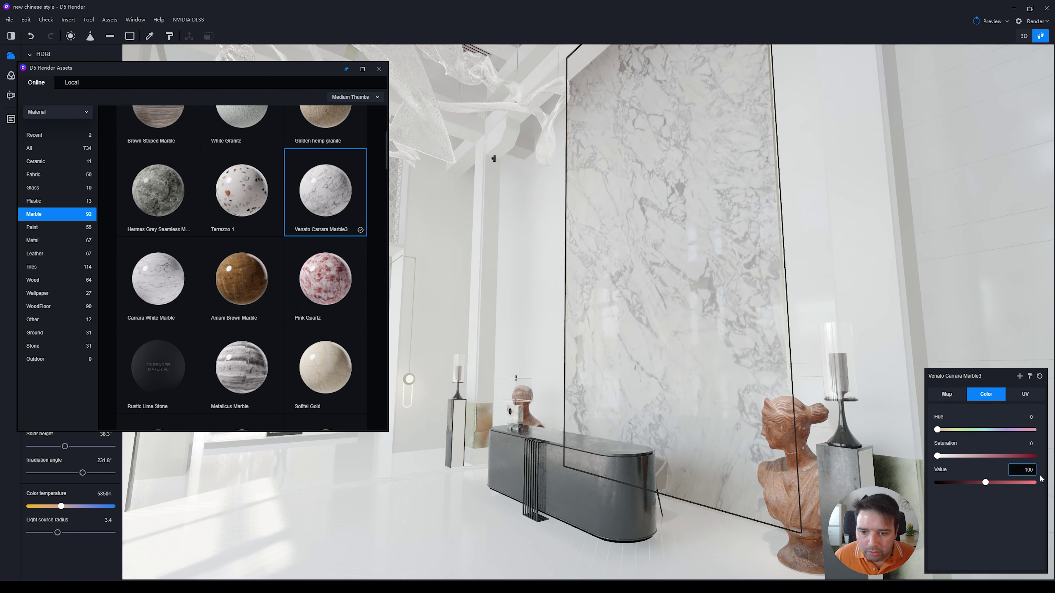
Experiment with the marble base color map's hue, saturation, value and contrast, ending at hue 2, value 1 and contrast 10
left_click(952, 394)
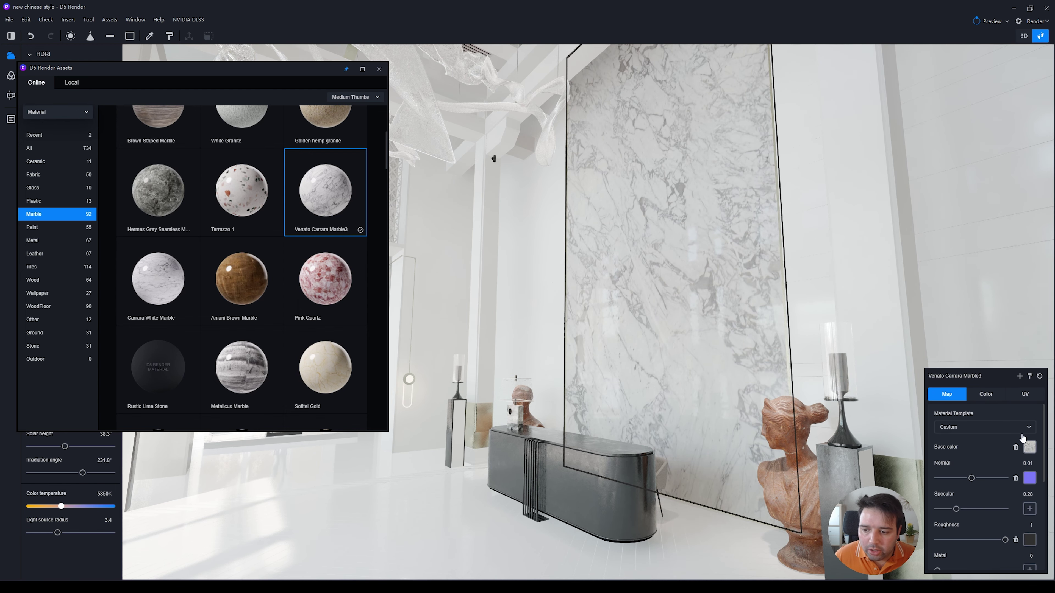
left_click(1029, 447)
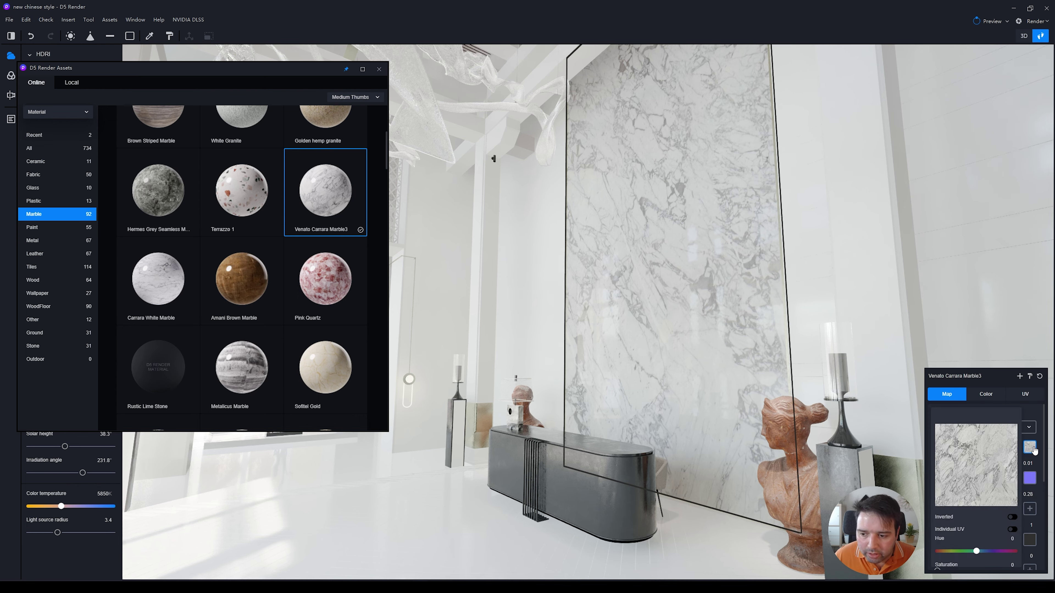
scroll(979, 514, "down", 1)
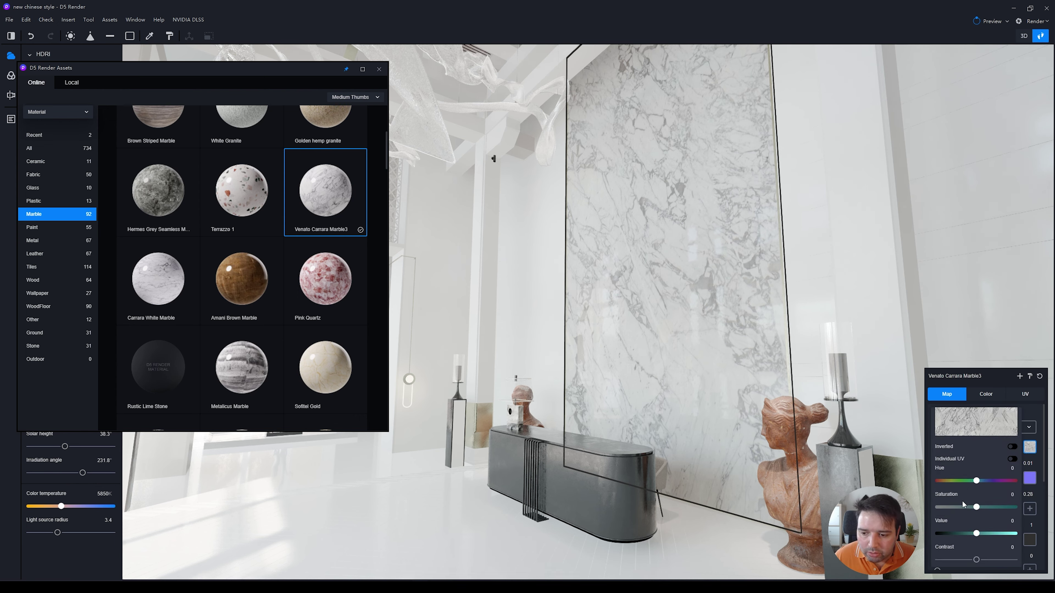
mouse_move(980, 537)
left_mouse_down()
mouse_move(1010, 533)
mouse_move(963, 540)
mouse_move(984, 535)
left_mouse_up()
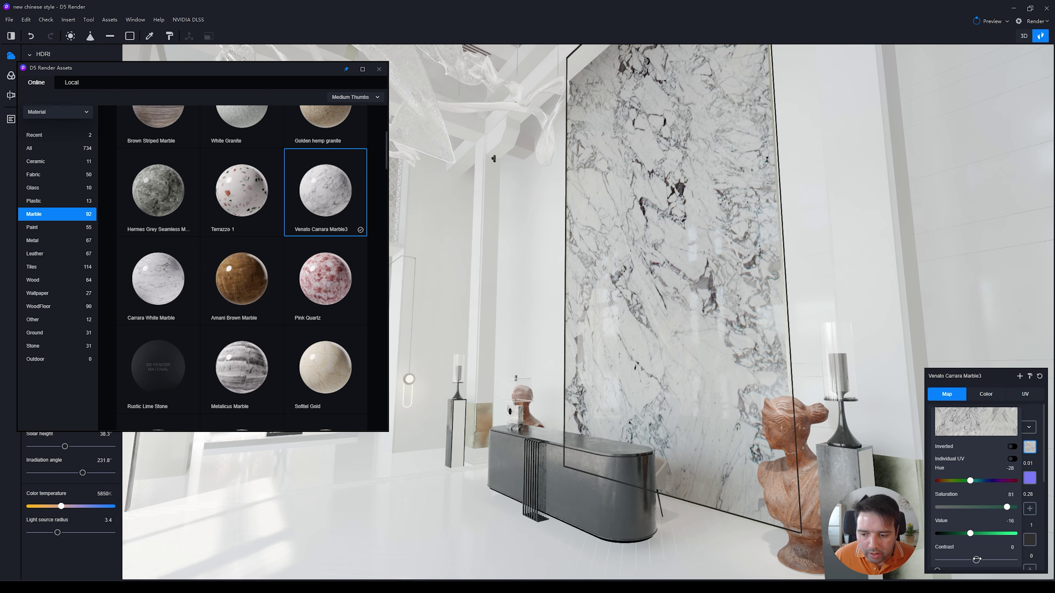
left_click_drag(1009, 559, 993, 559)
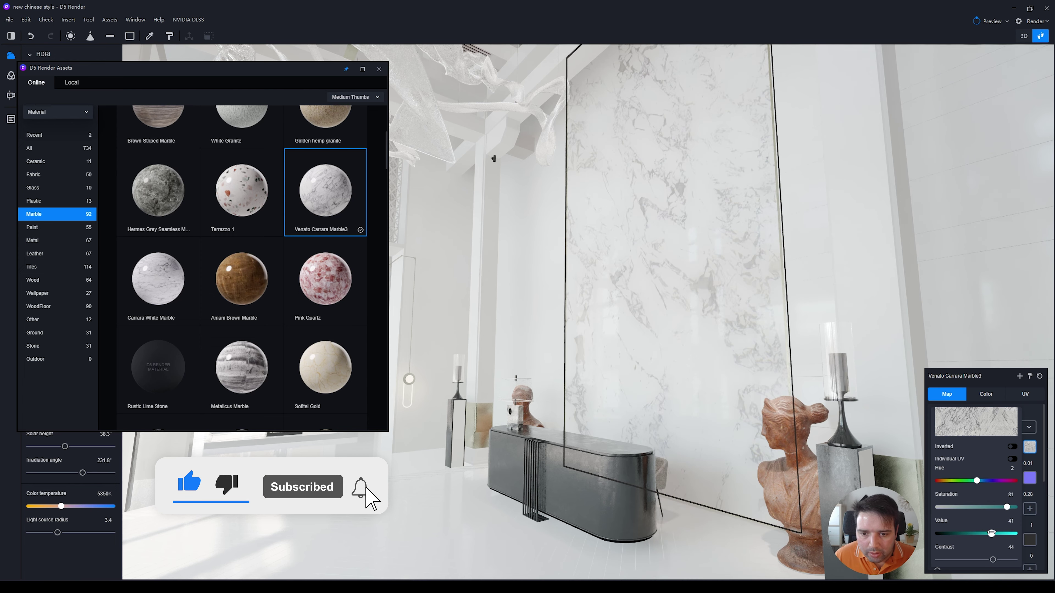
left_click_drag(970, 533, 961, 534)
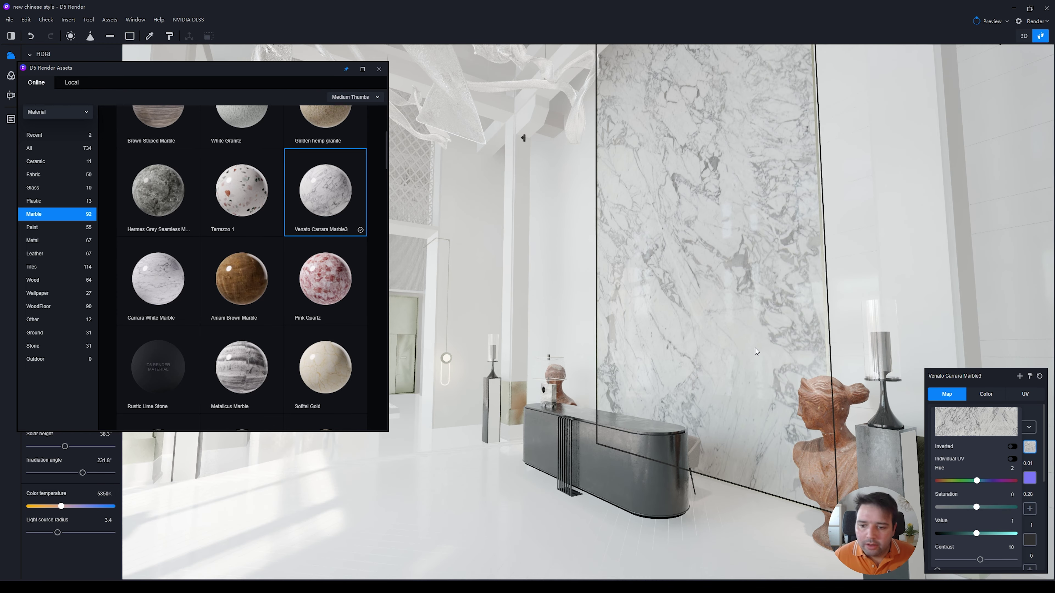
Inspect the marble veining on the wall panel close up and from farther back
key("a")
right_click_drag(785, 228, 604, 360)
key("w")
key("s")
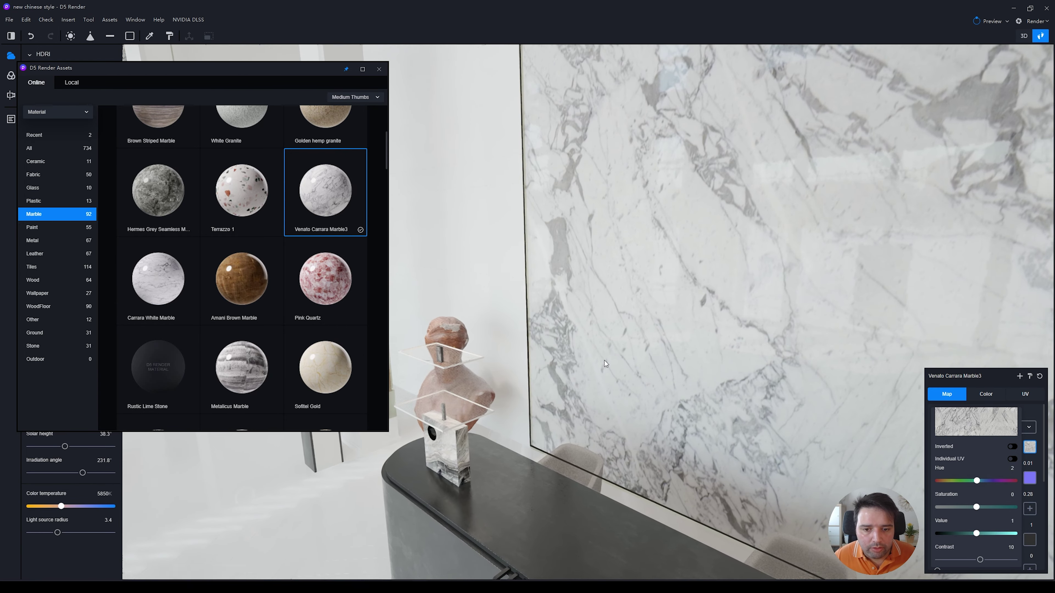
key("s")
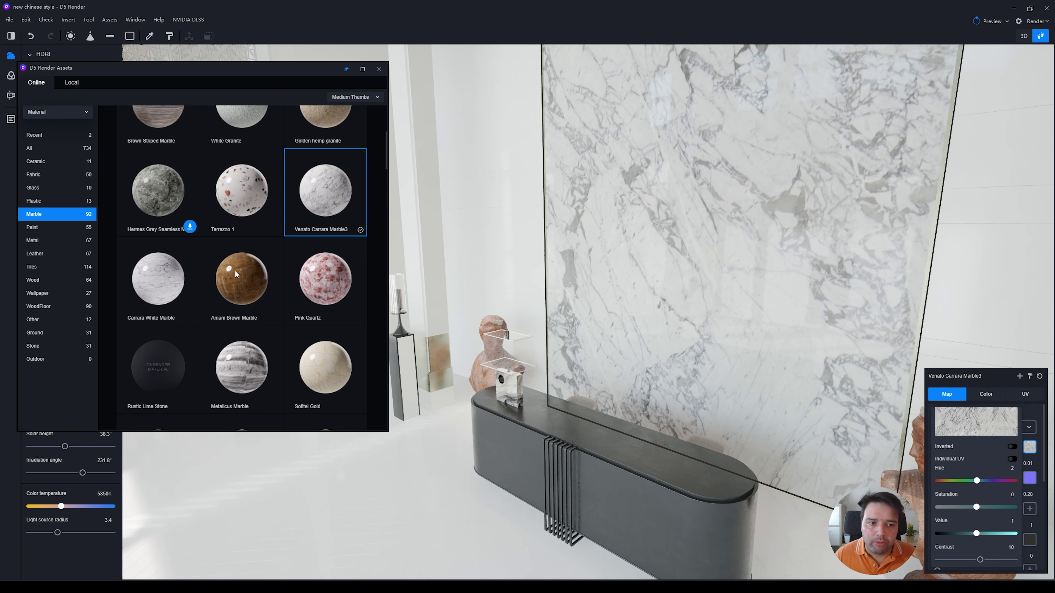
key("s")
right_click_drag(576, 326, 656, 256)
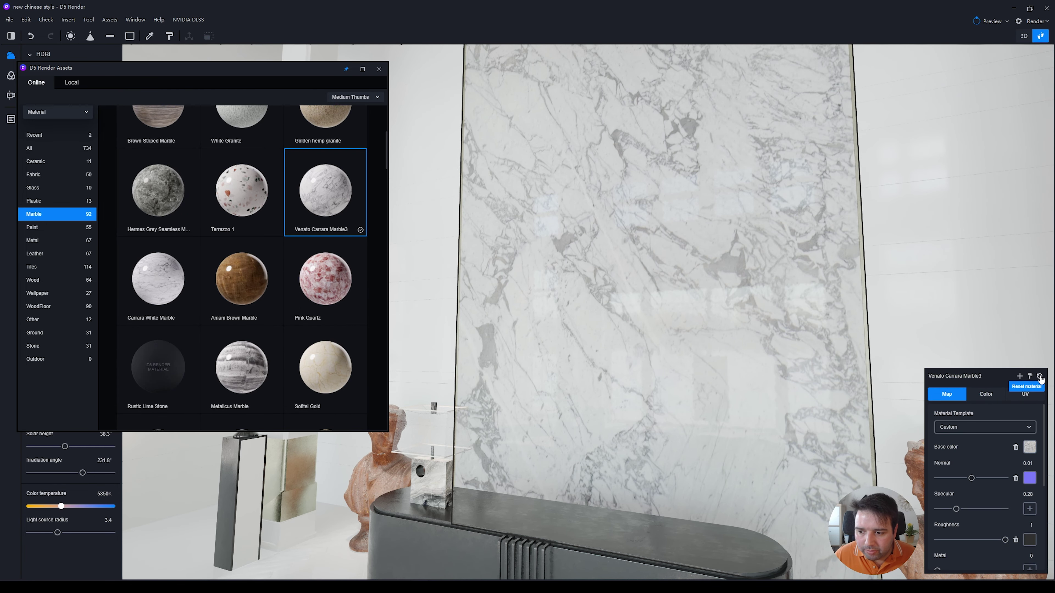
Replace the panel's base color map with WoodFlooringWalnutChevronNatural001_COL_4K.jpg from the REGULAR/4K texture folder
left_click(1030, 448)
left_click(1007, 433)
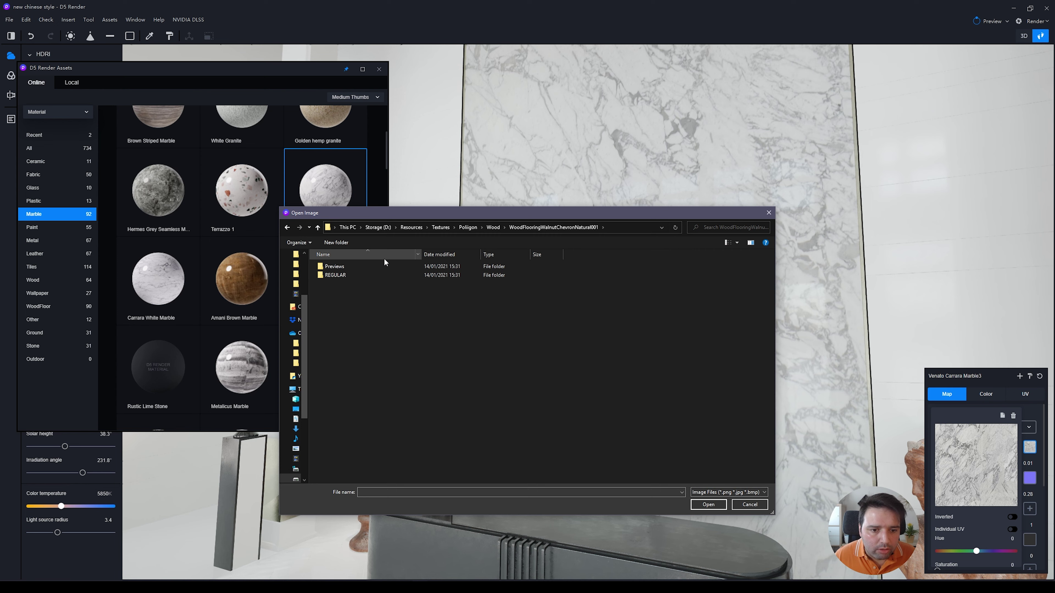
double_click(336, 275)
double_click(339, 270)
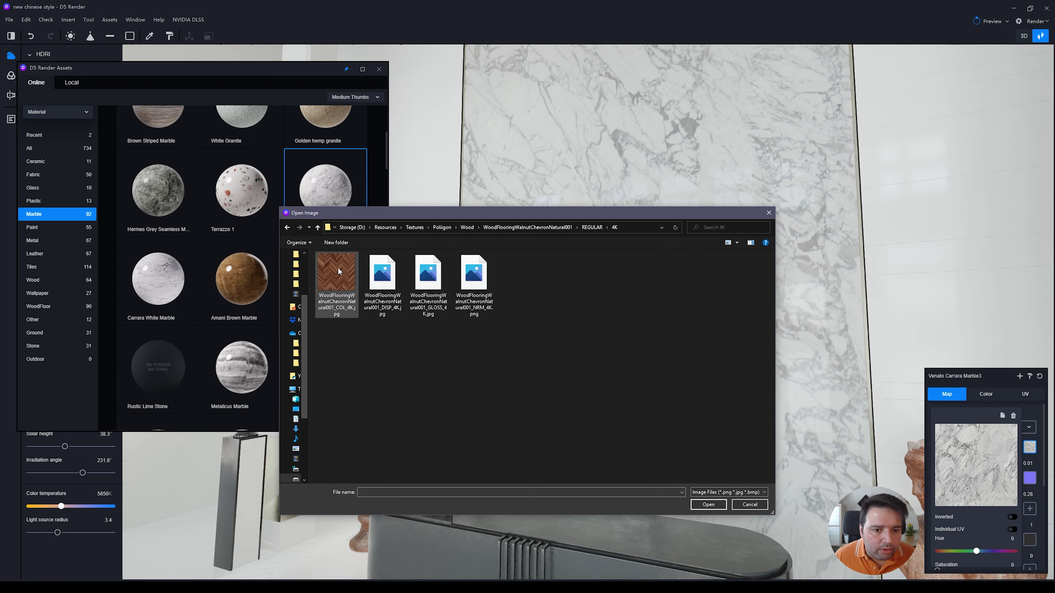
left_click(341, 278)
double_click(341, 278)
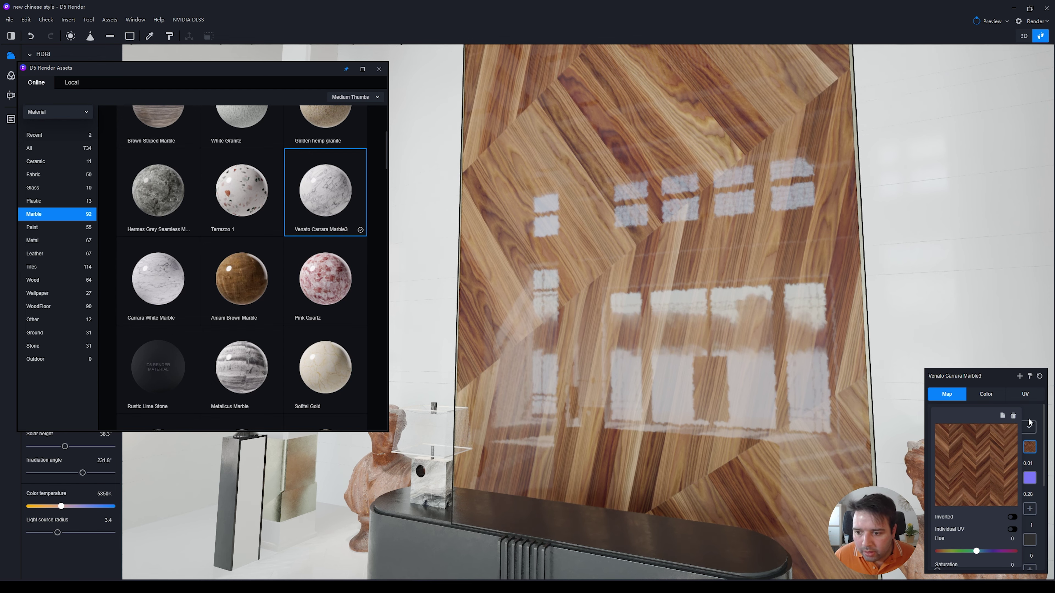
left_click(1029, 424)
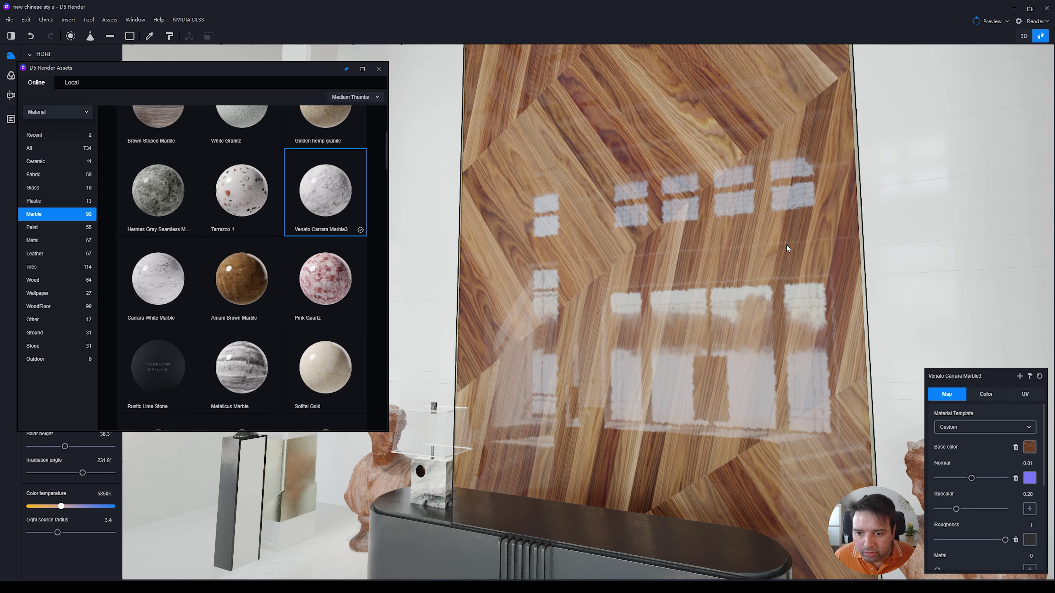
Replace the panel material's normal map with WoodFlooringWalnutChevronNatural001_NRM_4K.png
left_click(1030, 477)
left_click(983, 448)
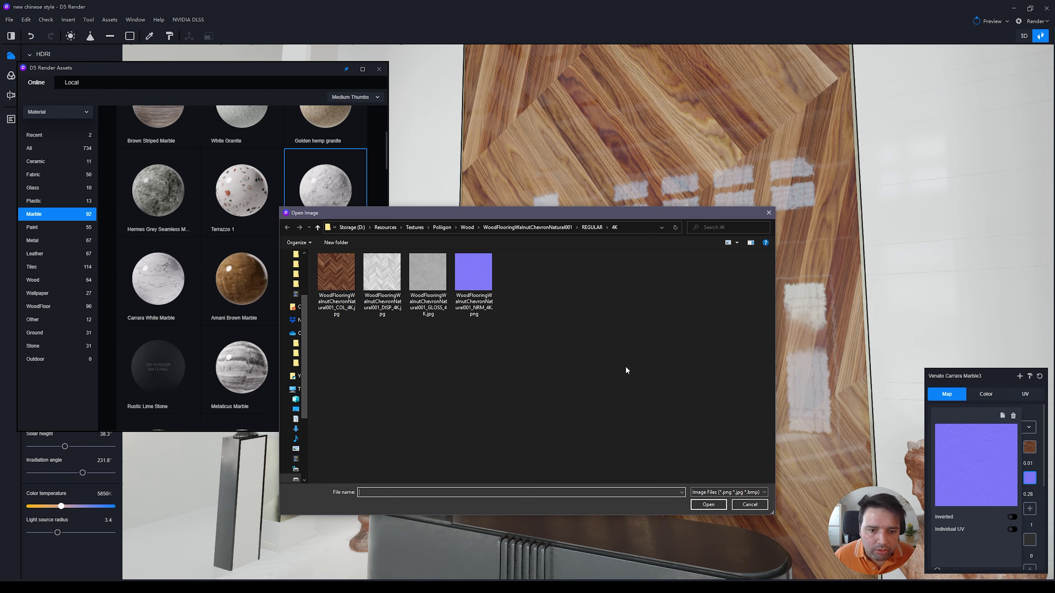
double_click(474, 274)
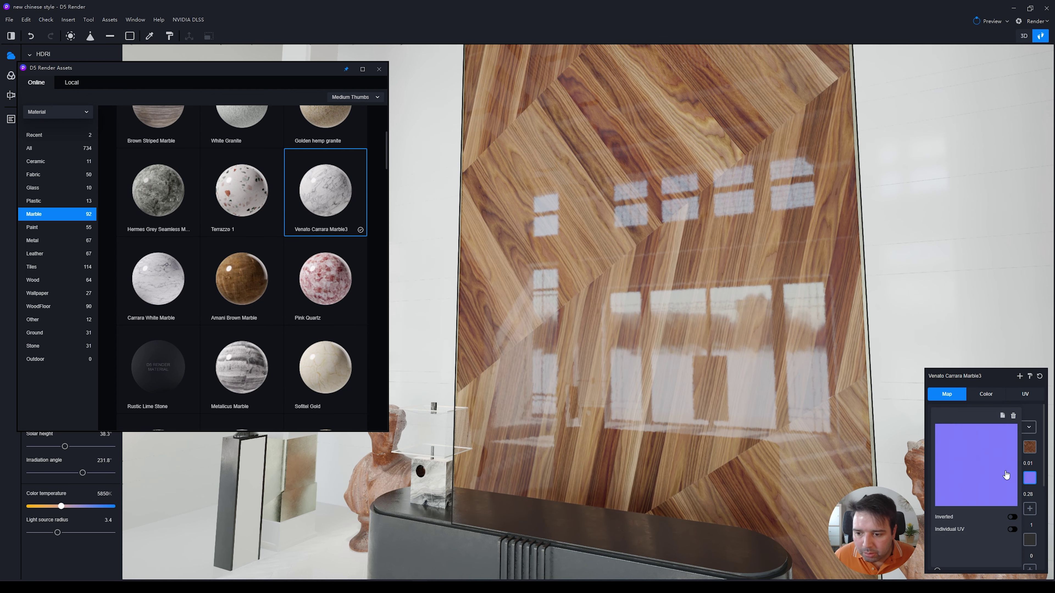
left_click(1044, 466)
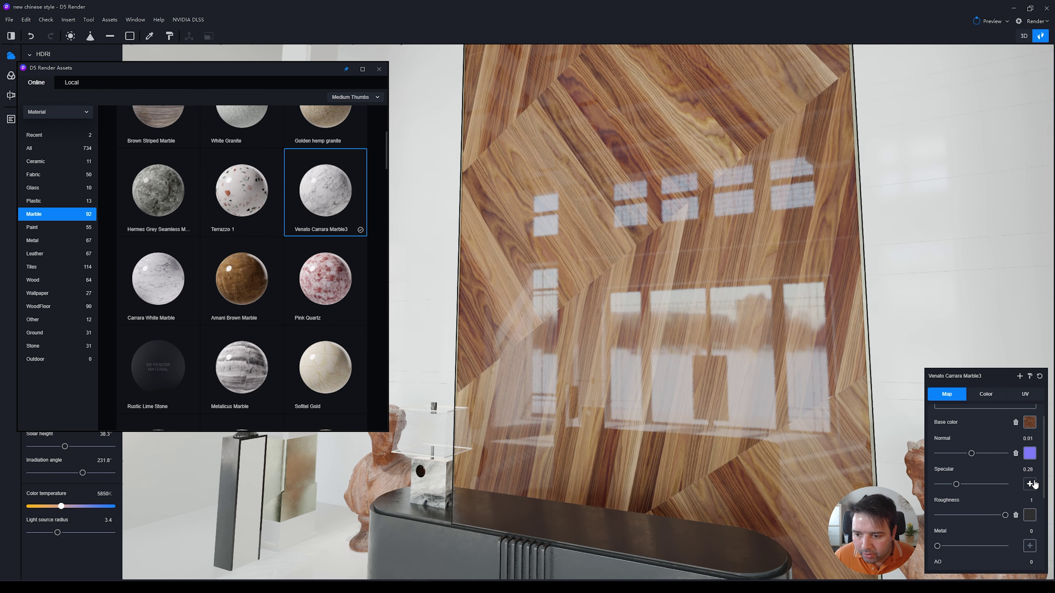
Load WoodFlooringWalnutChevronNatural001_GLOSS_4K.jpg as the roughness map and invert it
left_click(1028, 519)
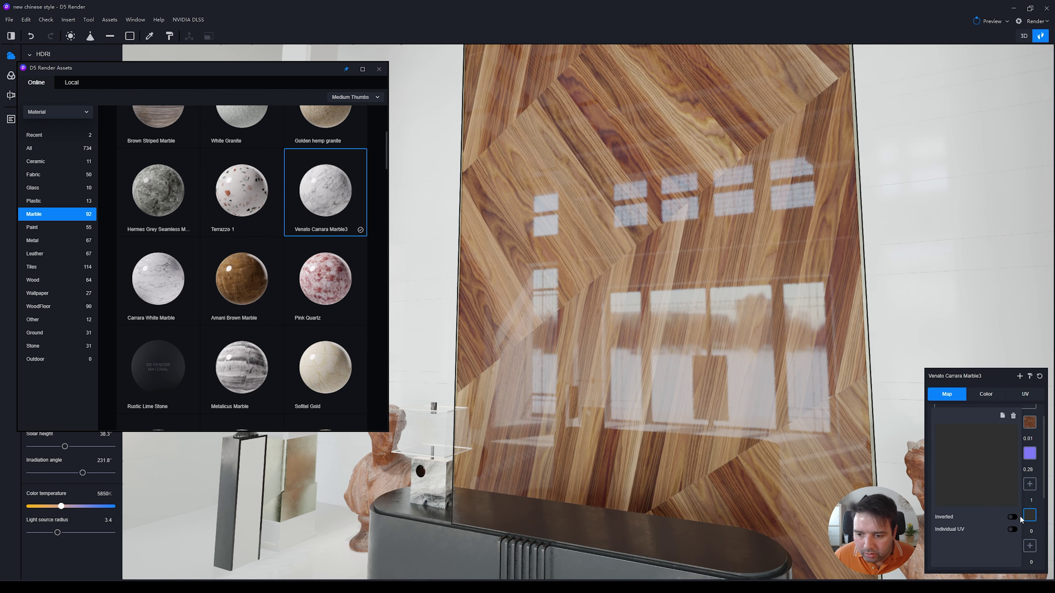
left_click(987, 472)
left_click(427, 281)
double_click(428, 282)
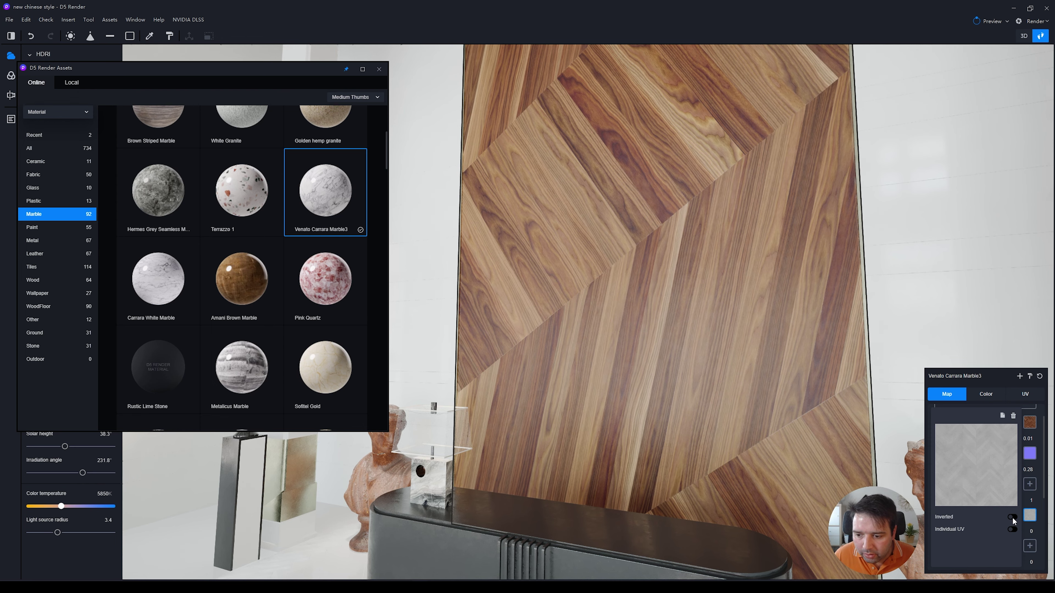
left_click(1011, 517)
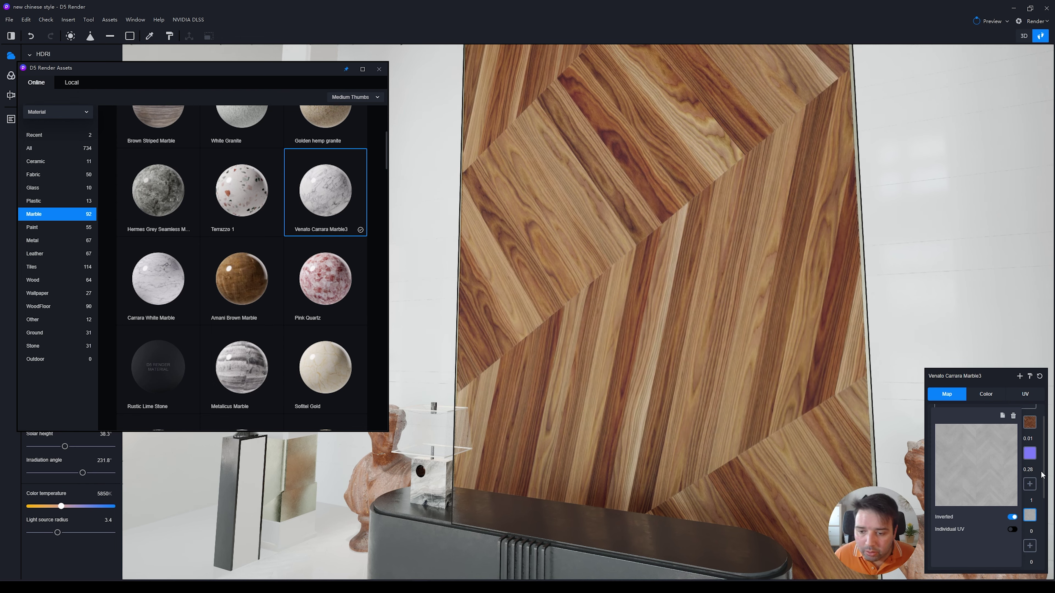
scroll(1041, 475, "down", 2)
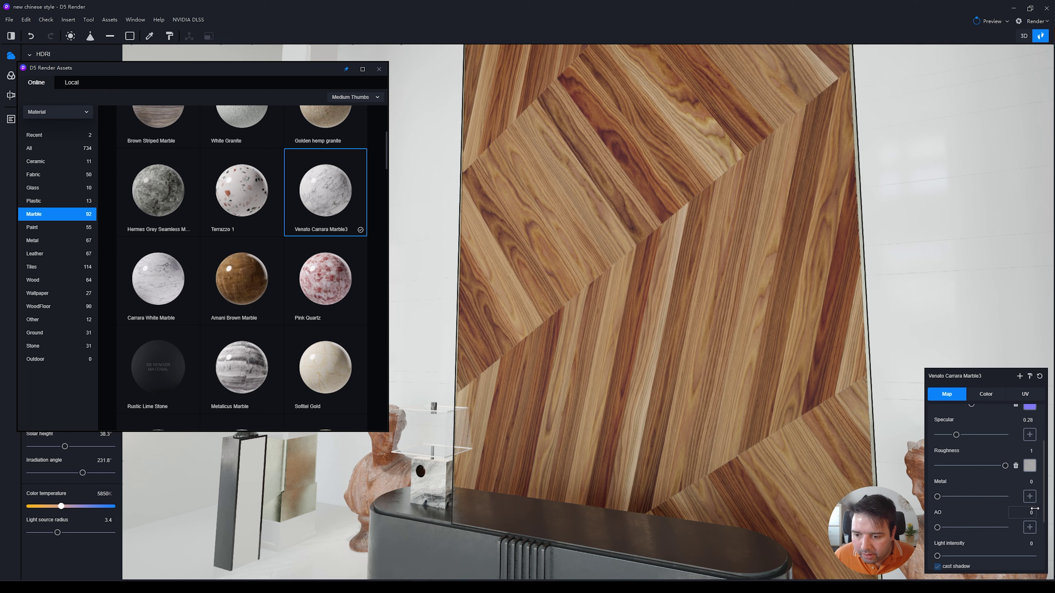
scroll(1035, 508, "down", 1)
left_click(1030, 503)
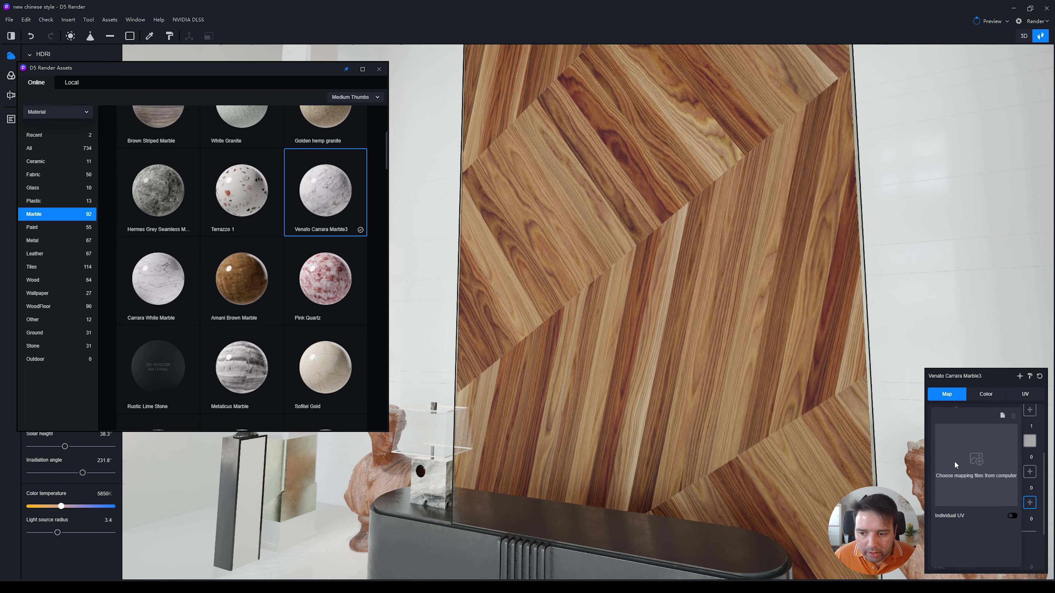
left_click(964, 464)
left_click(384, 281)
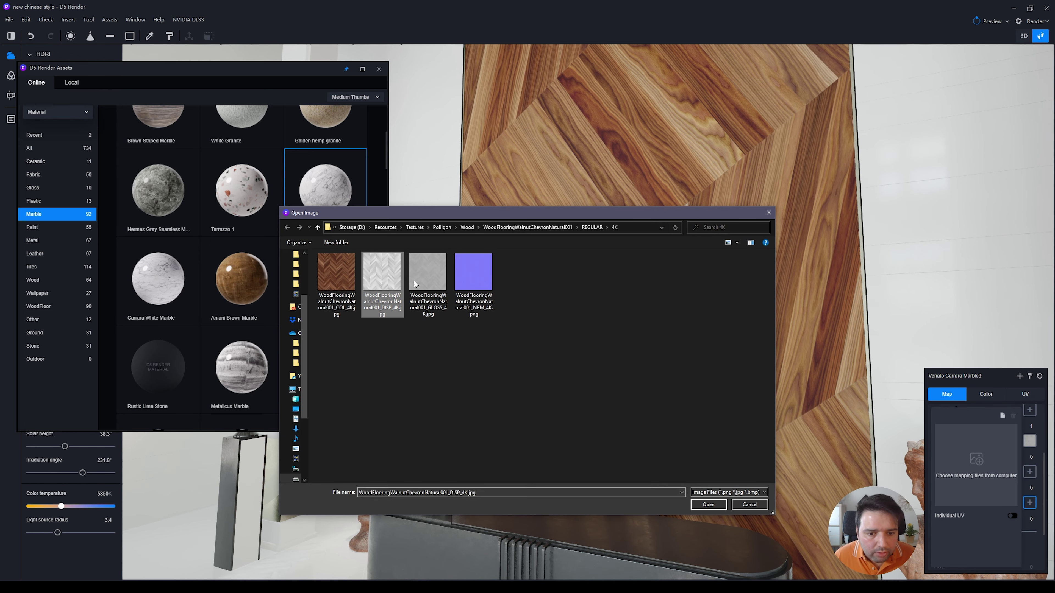
left_click(708, 504)
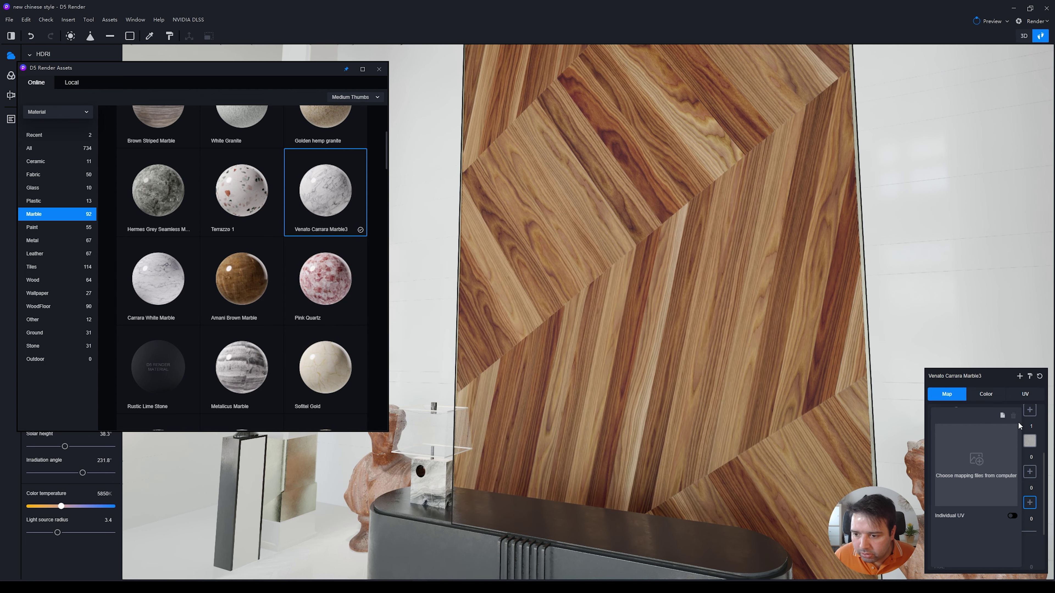
Switch the material template to Displacement and load WoodFlooringWalnutChevronNatural001_DISP_4K.jpg as the height map
left_click(986, 428)
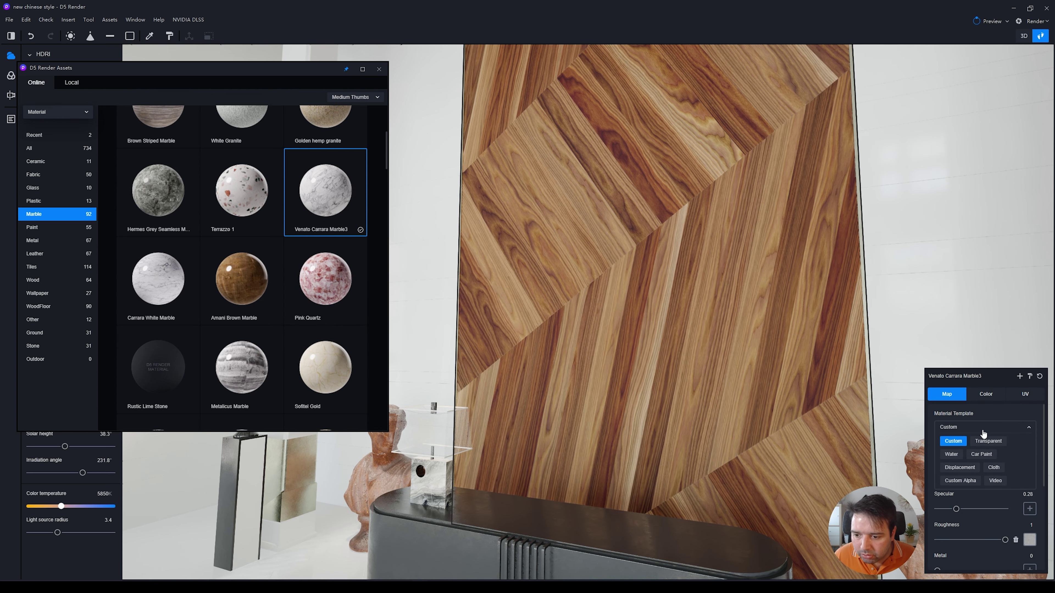
left_click(972, 467)
scroll(984, 466, "down", 2)
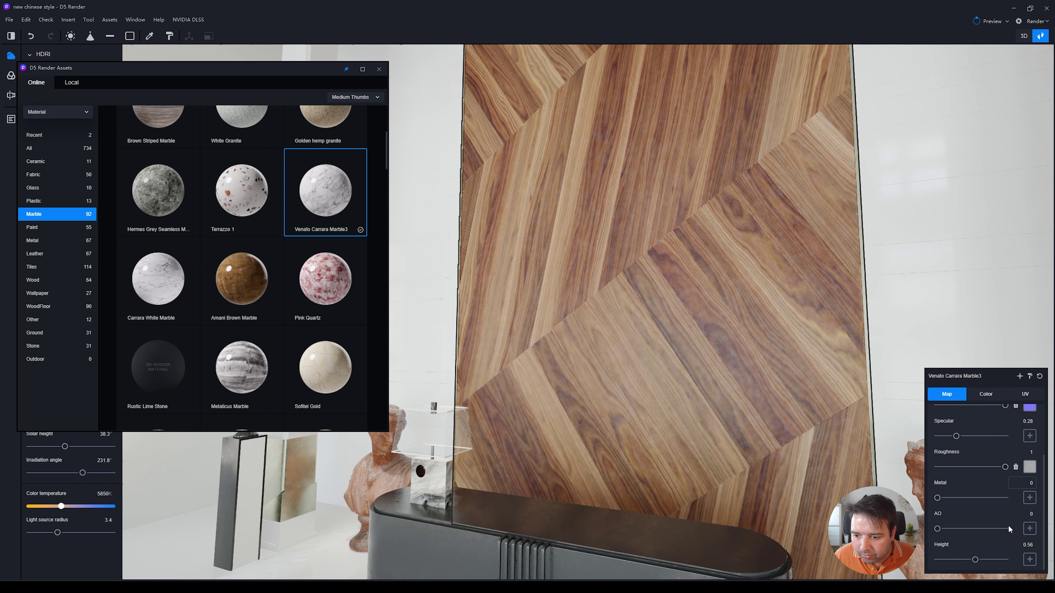
left_click(1029, 560)
left_click(1000, 508)
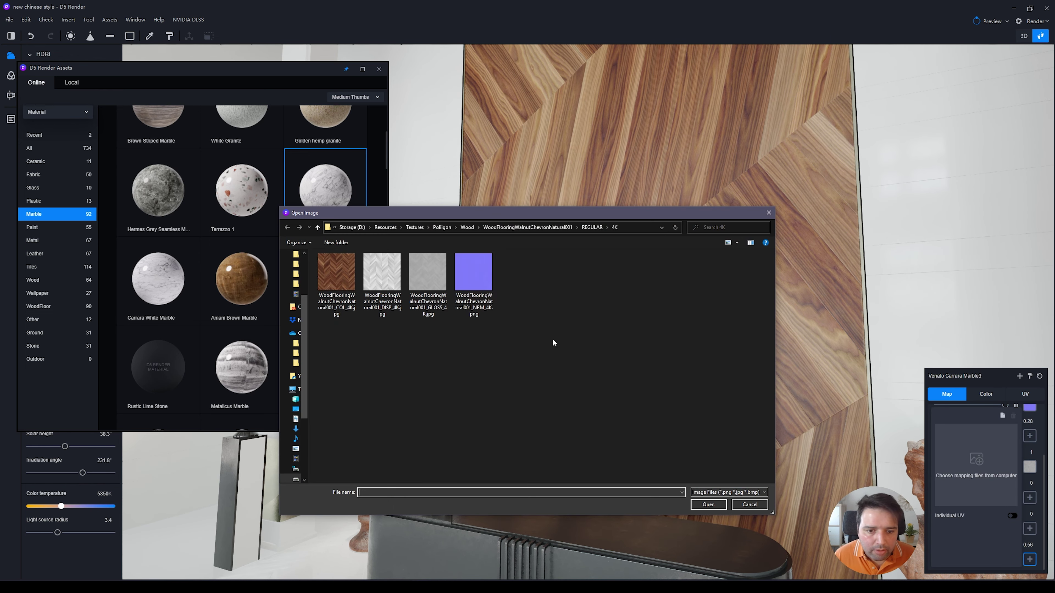
double_click(396, 284)
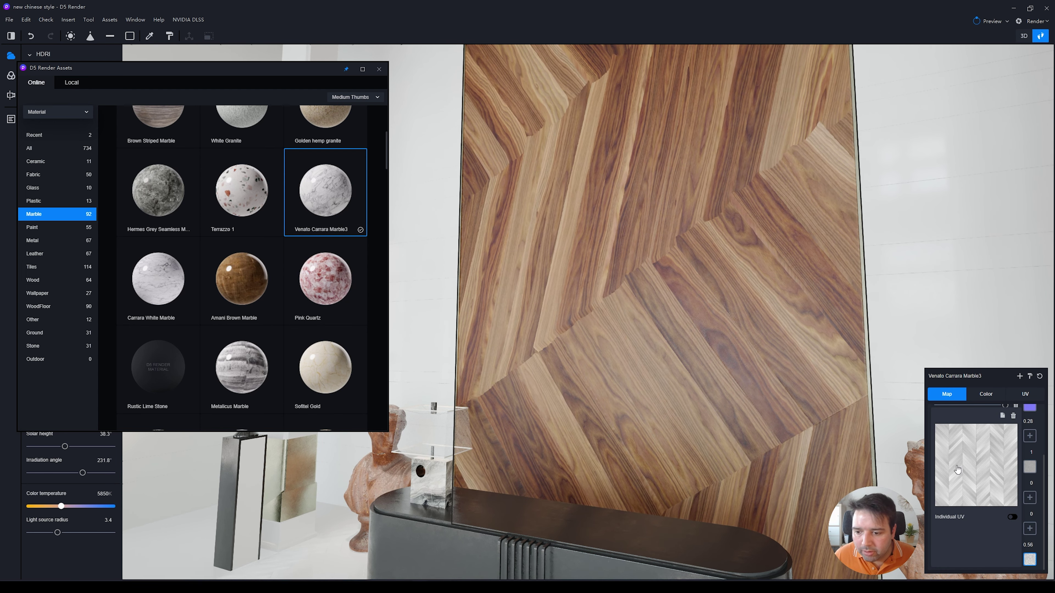
left_click(1036, 489)
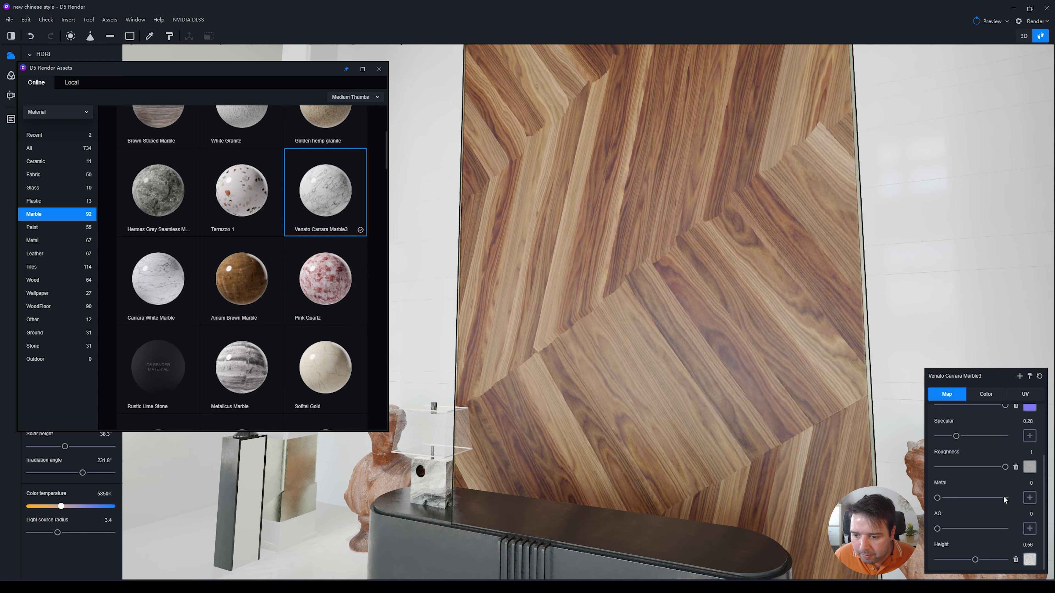
Reset the wood texture's UV X offset to 0 and its rotation to 0°
scroll(986, 439, "up", 3)
left_click(1010, 397)
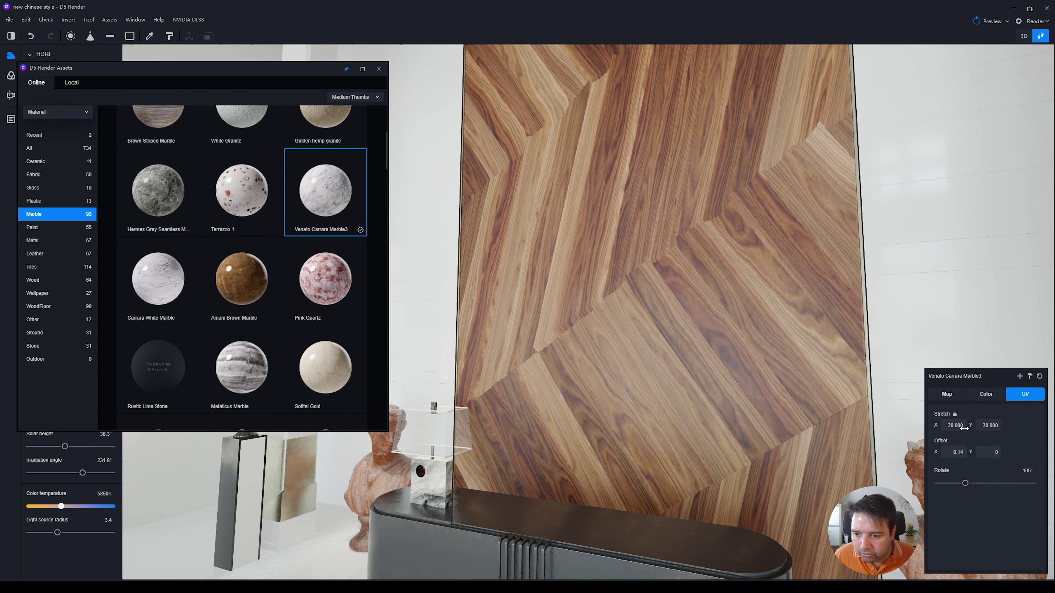
left_click(959, 449)
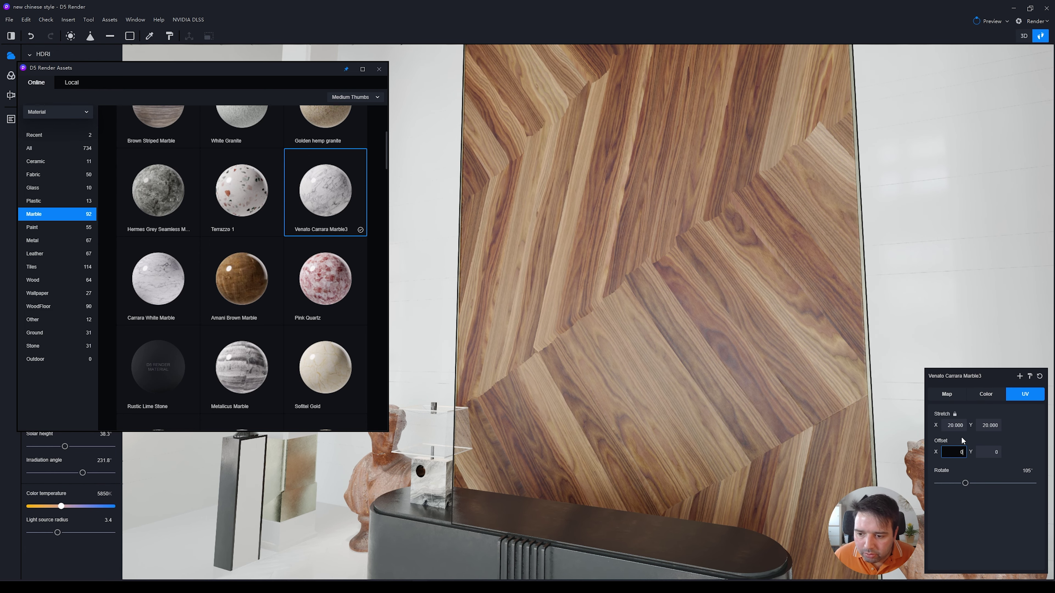
key("Return")
left_click(1023, 470)
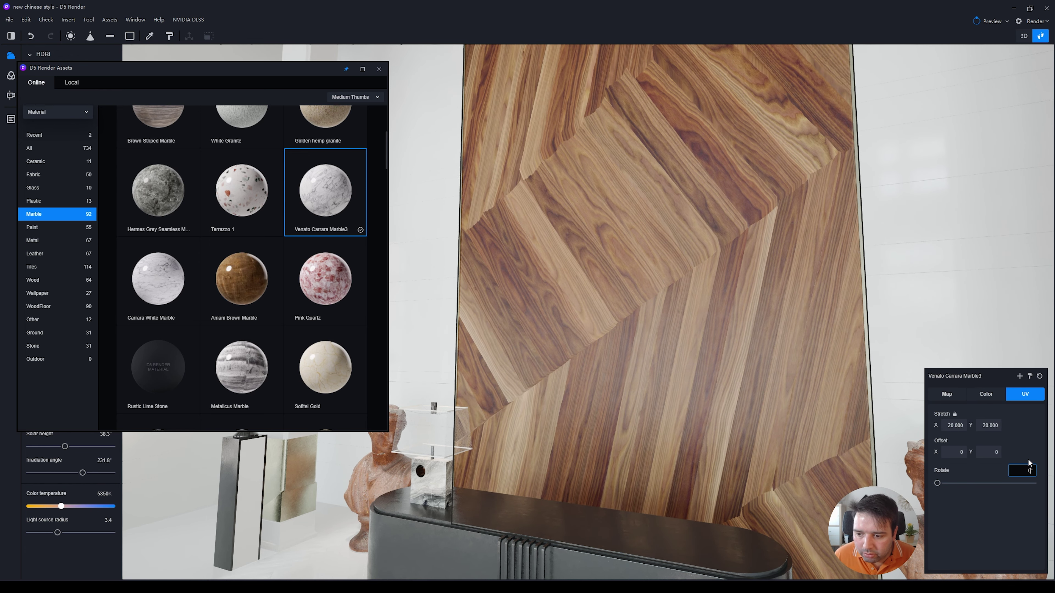
type("0")
key("Return")
Try the wood texture's UV stretch at 10 and at 100 in both X and Y
left_click_drag(950, 421, 951, 431)
left_click(952, 425)
type("10")
key("Return")
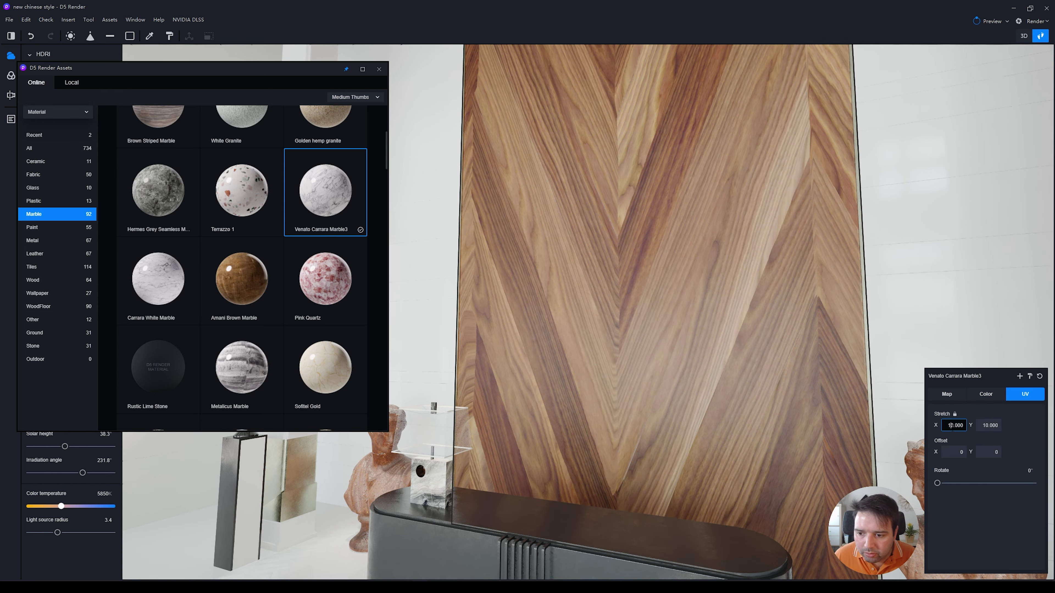
key("Return")
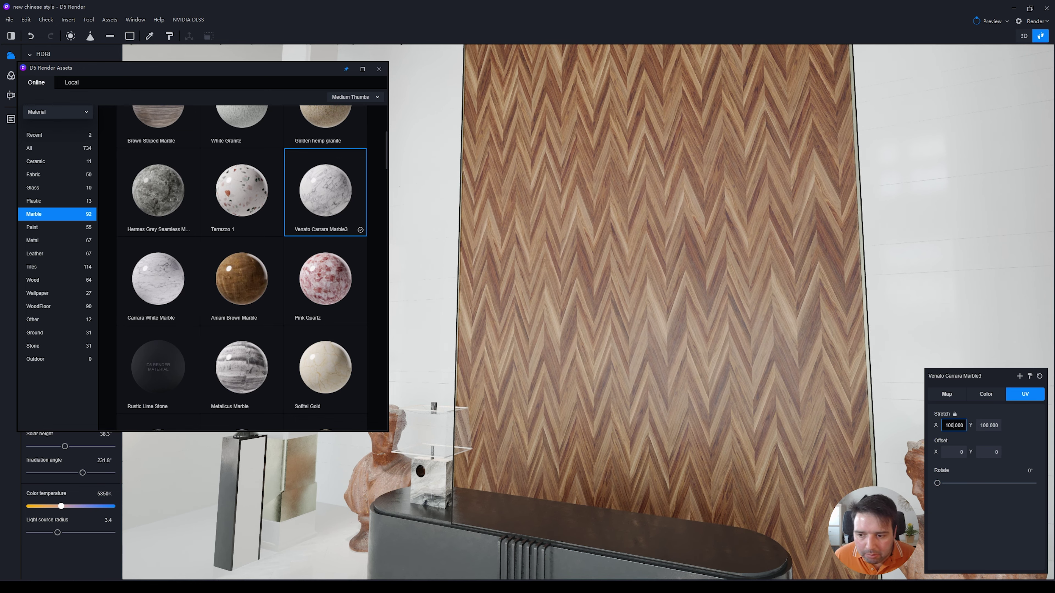
Set the wood texture's UV stretch to 75 in X and Y
left_click_drag(944, 425, 972, 428)
type("75")
key("Return")
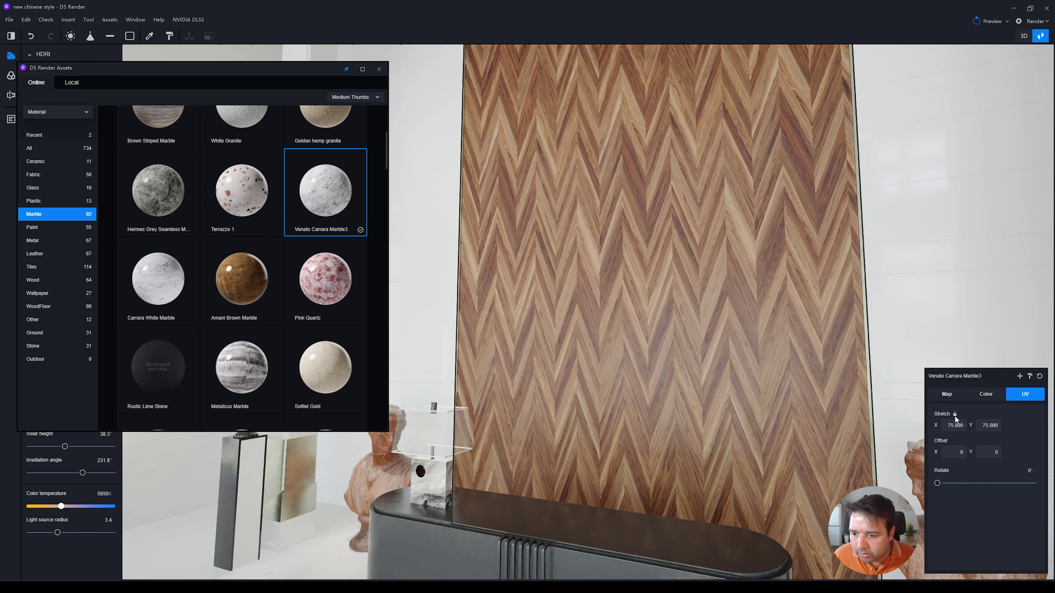
Try the wood texture's UV Y stretch at 50 and at 100
left_click(985, 427)
type("50")
key("Return")
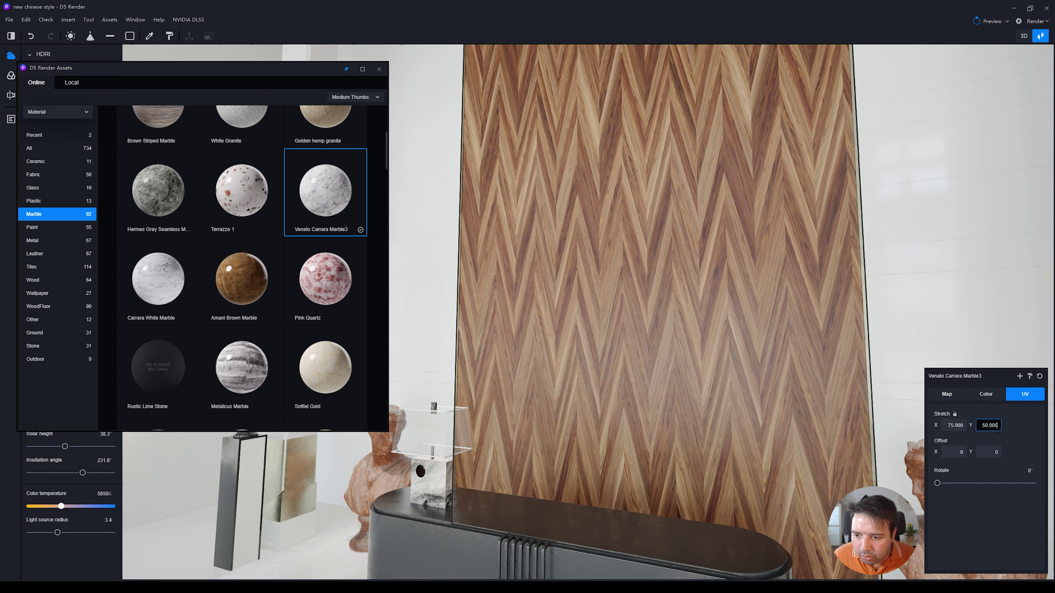
key("ctrl+a")
type("100")
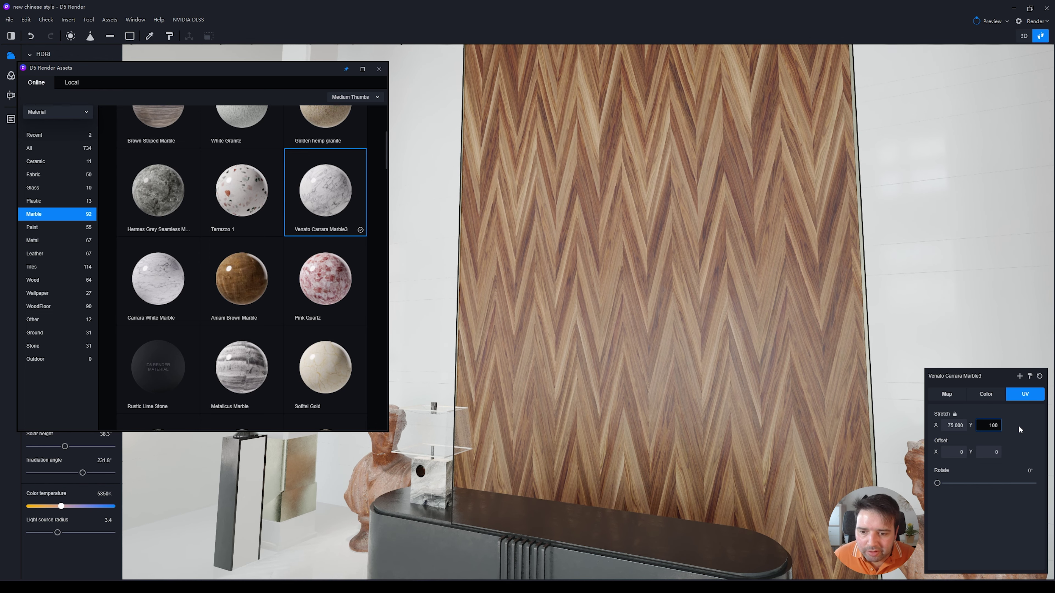
key("Return")
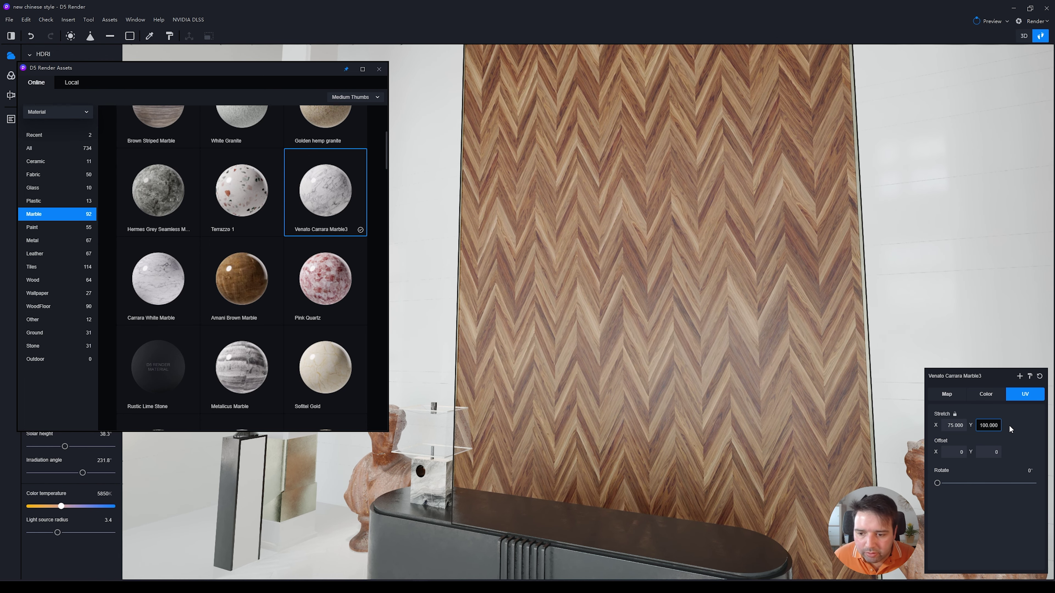
Set the wood texture's UV Y stretch to 125 and its X offset to about 0.14
key("BackSpace")
key("BackSpace")
type("25")
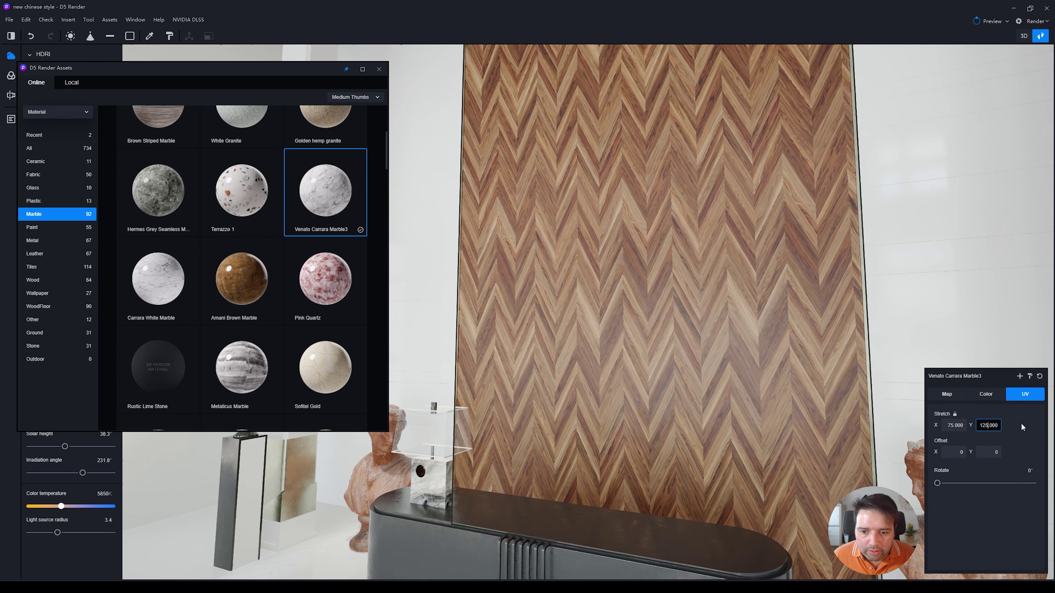
key("Return")
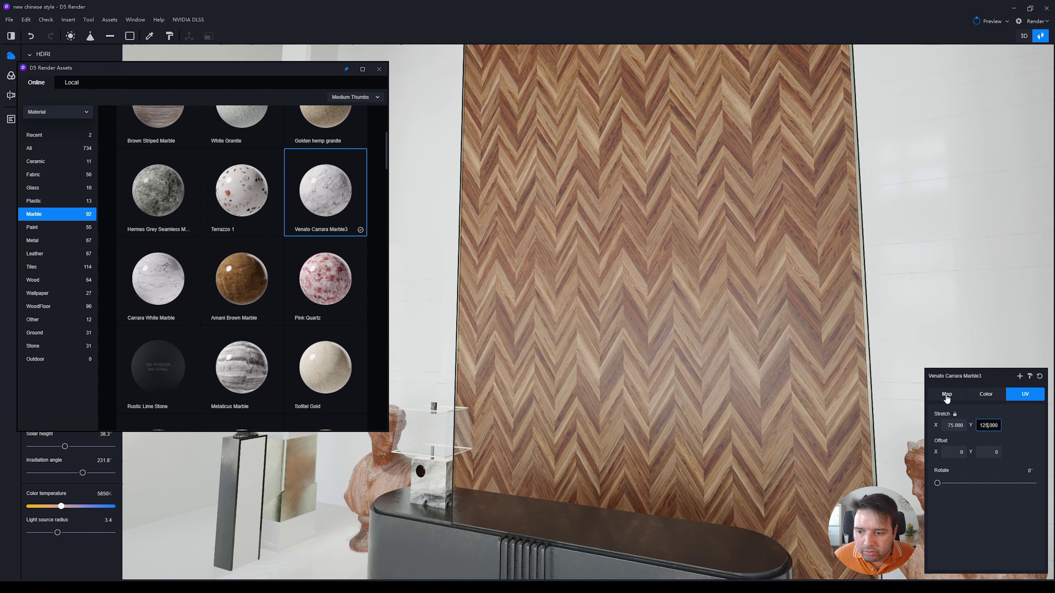
left_click_drag(962, 456, 972, 459)
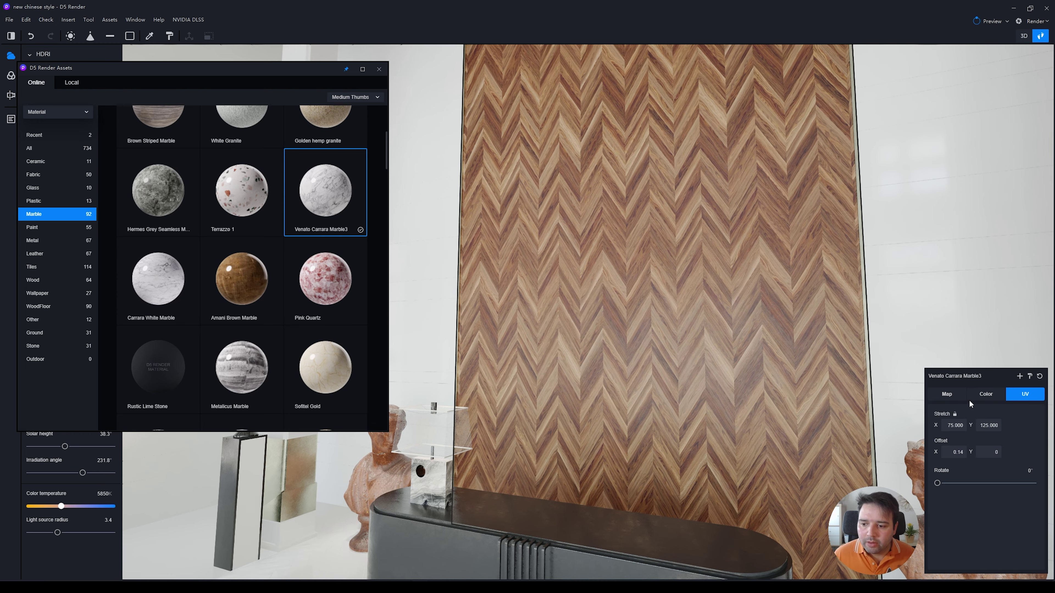
Try the wood material's roughness at 0.01 and check the reflections on the wall panel up close
left_click(953, 394)
right_click_drag(792, 409, 789, 316)
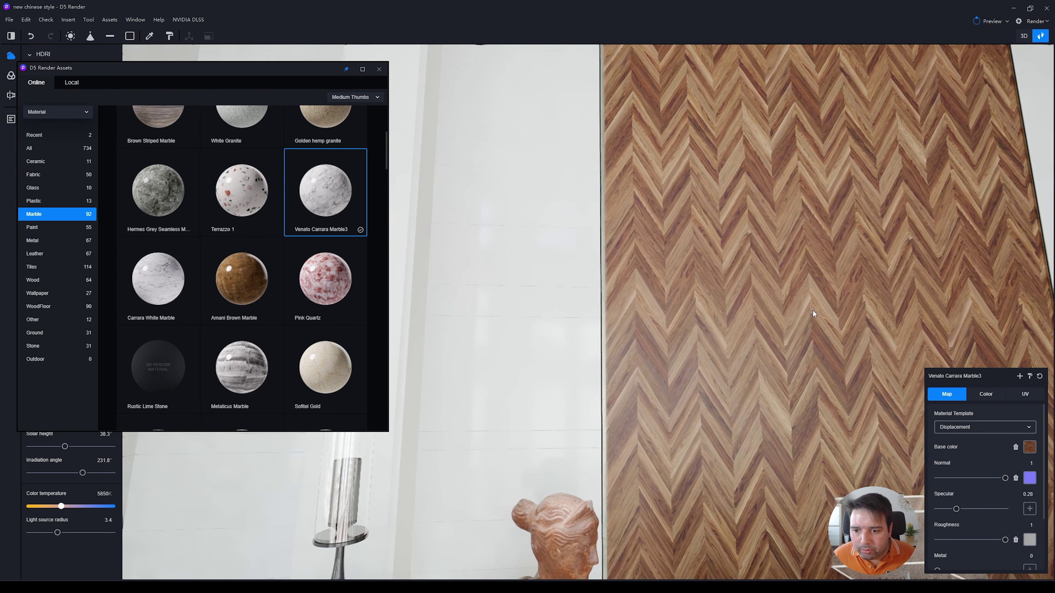
right_click_drag(859, 296, 804, 351)
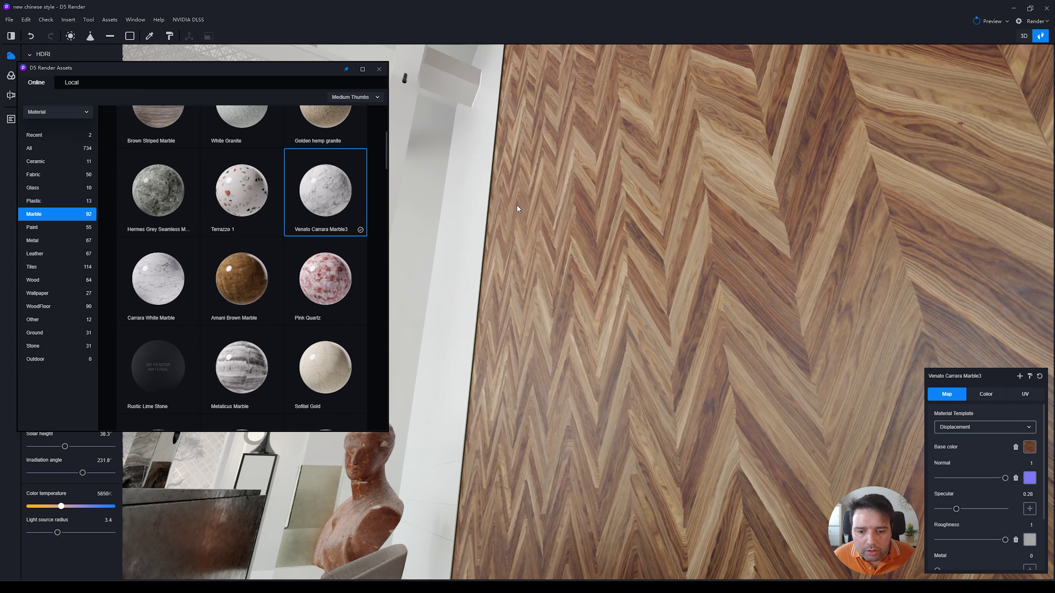
scroll(1005, 505, "down", 1)
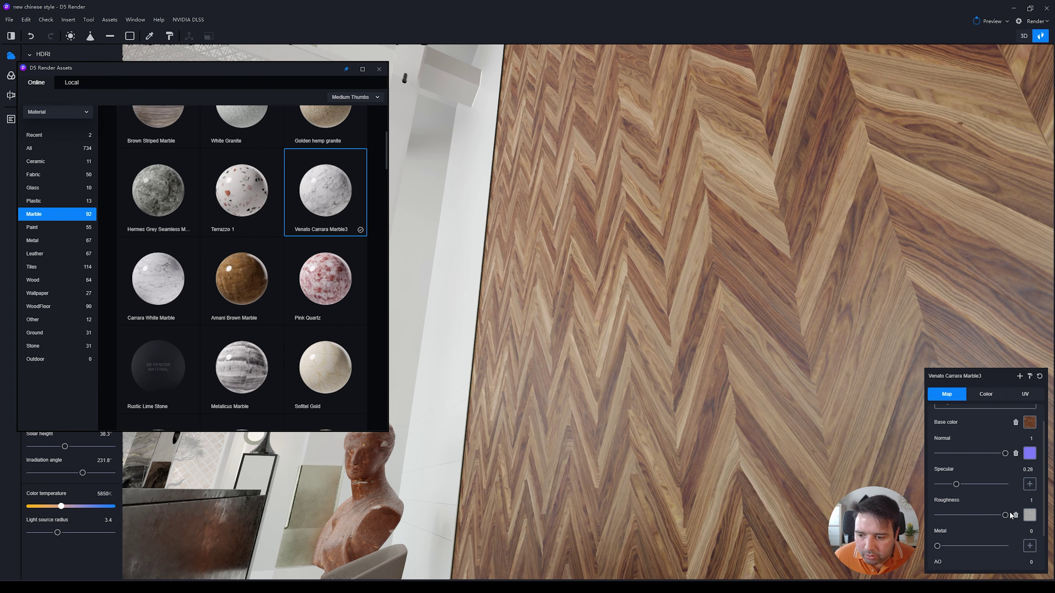
left_click_drag(976, 518, 938, 520)
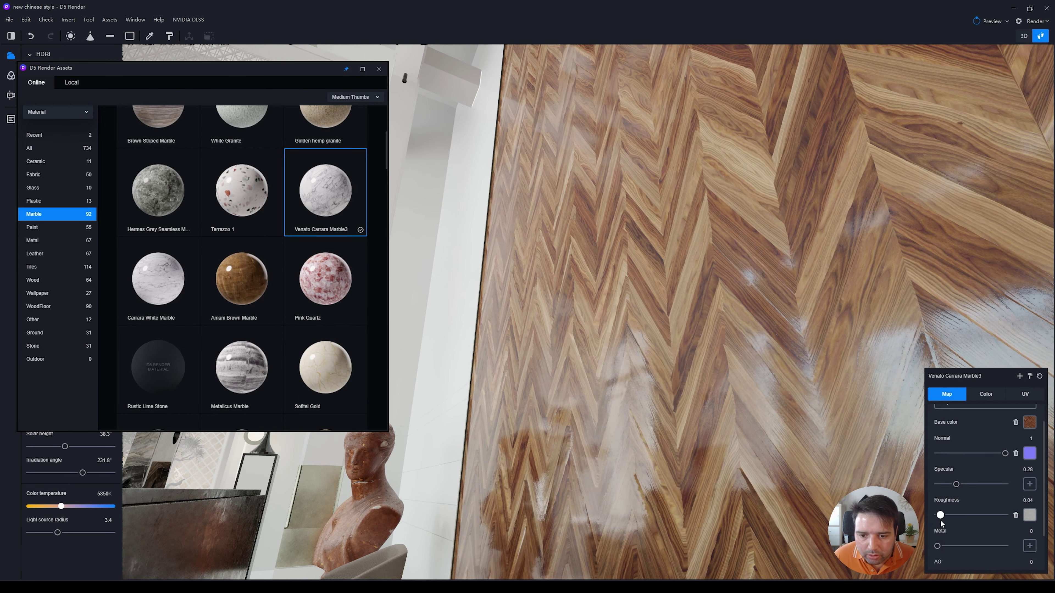
middle_click_drag(796, 350, 771, 276)
scroll(770, 276, "down", 2)
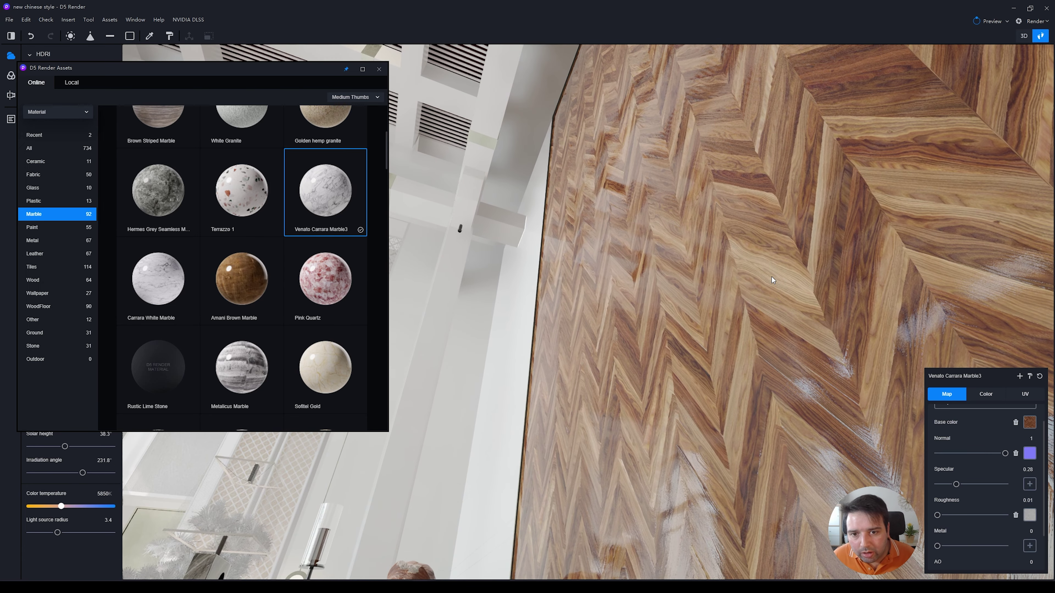
scroll(749, 290, "up", 4)
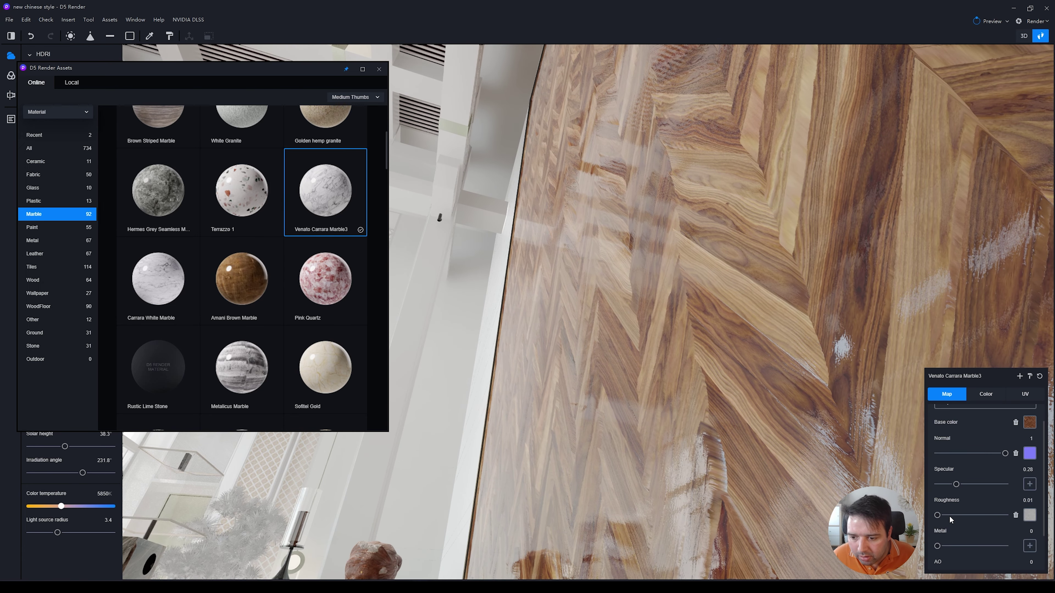
Set the wood material's roughness to 0.4 and reduce its height to about 0.08
left_click_drag(937, 515, 973, 515)
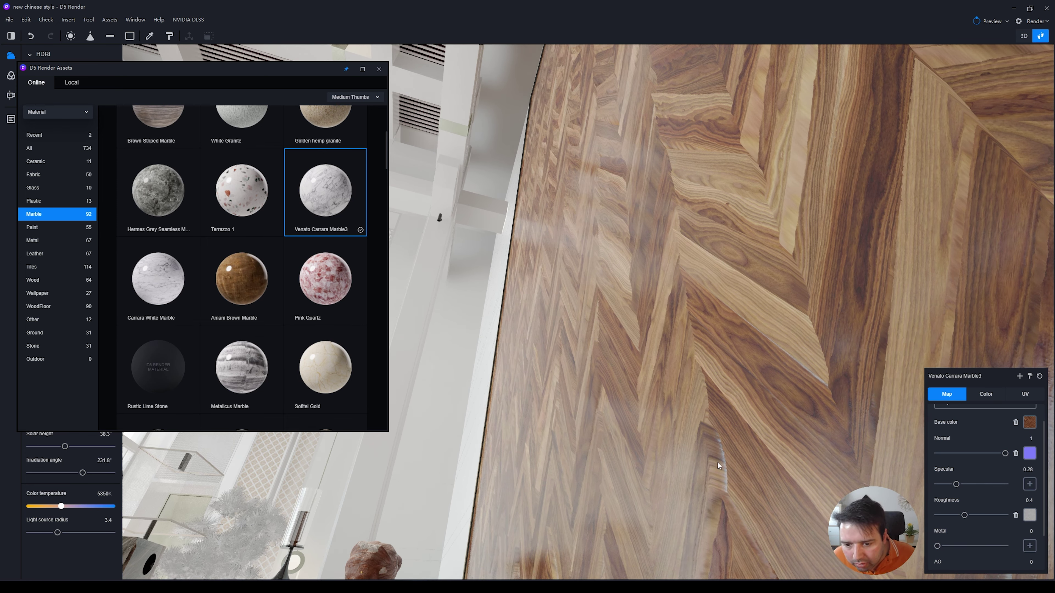
scroll(984, 498, "down", 1)
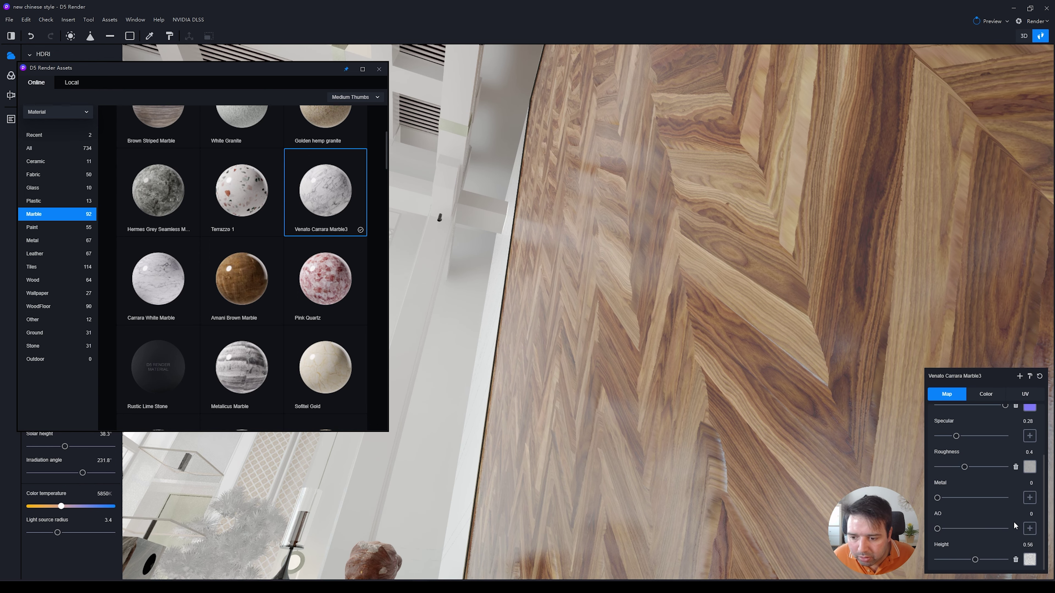
left_click(992, 559)
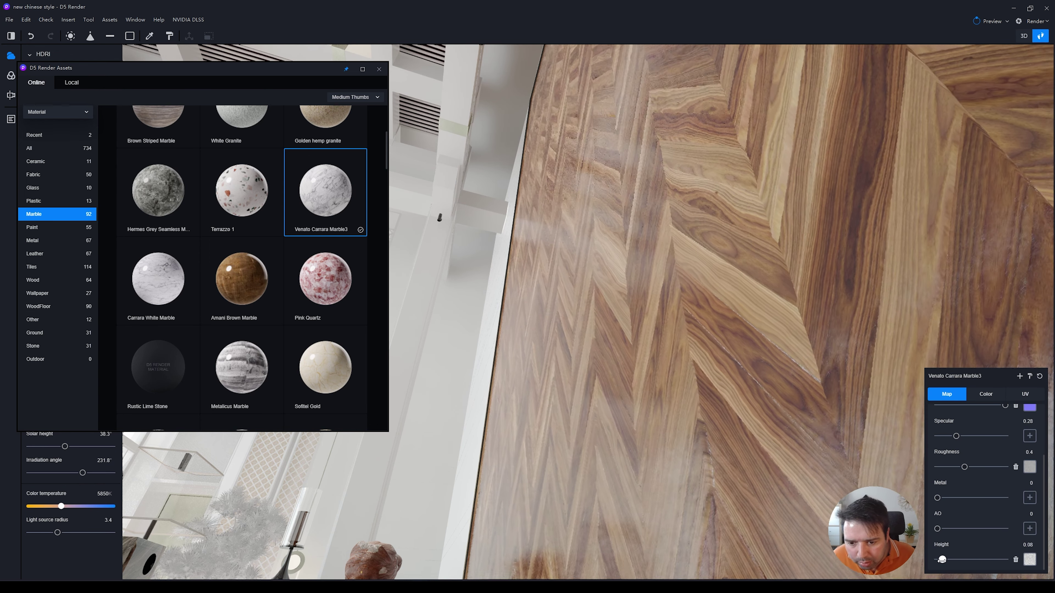
left_click_drag(992, 560, 941, 560)
Examine the wood panel's joints and reflections up close and from across the lobby
scroll(1001, 465, "up", 2)
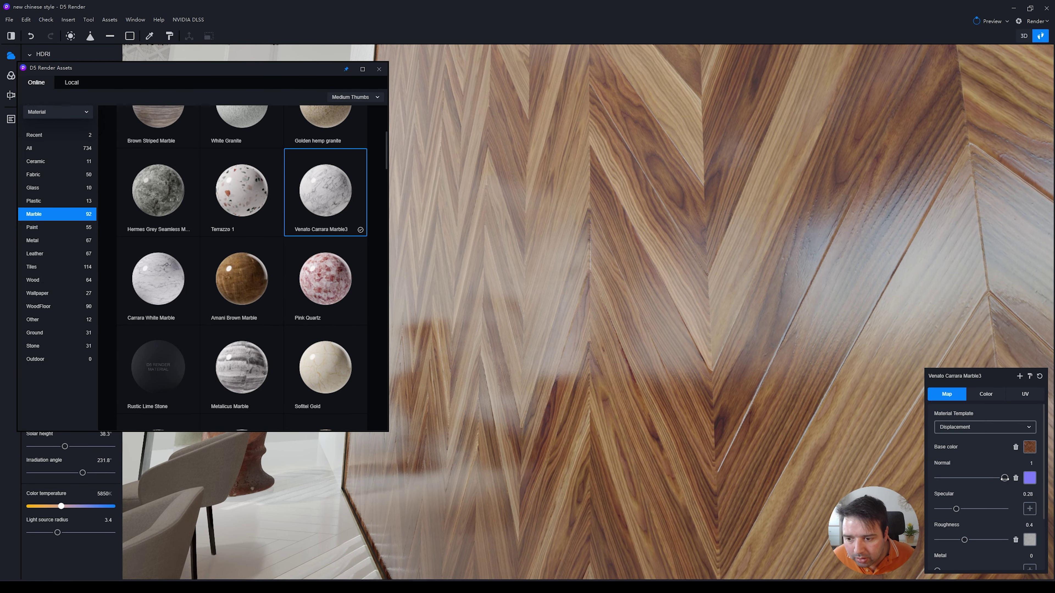
mouse_move(1004, 477)
left_mouse_down()
mouse_move(936, 478)
mouse_move(1003, 477)
left_mouse_up()
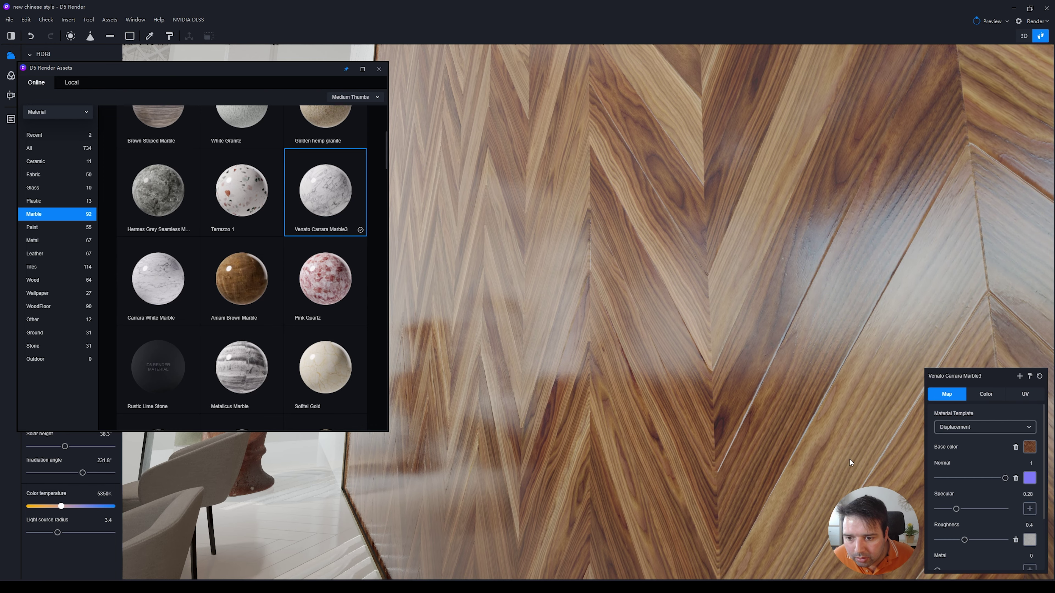
key("s")
scroll(848, 458, "down", 2)
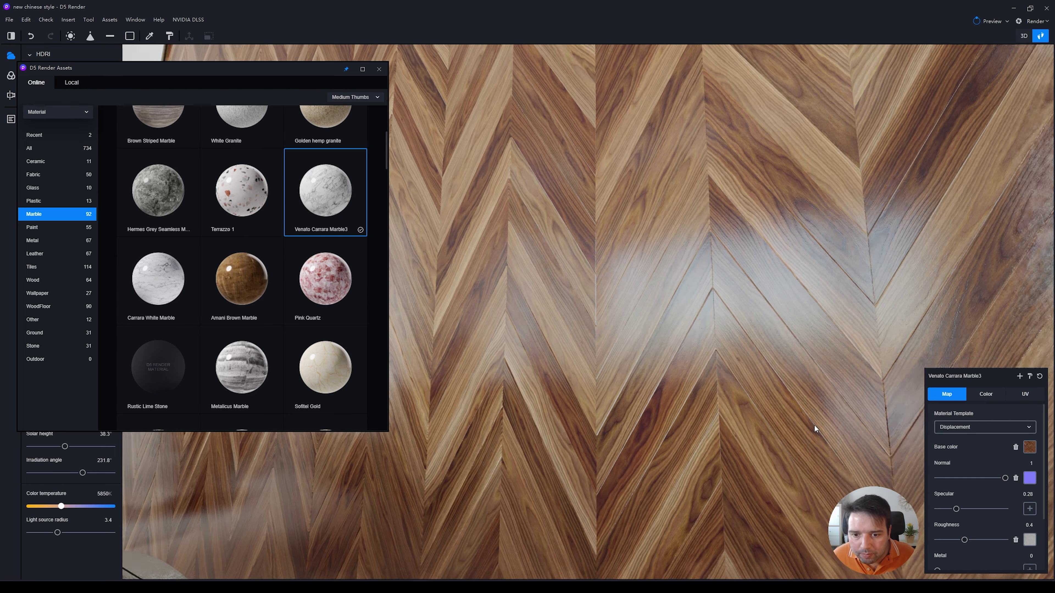
scroll(814, 426, "down", 3)
middle_click_drag(814, 425, 874, 423)
scroll(873, 421, "down", 4)
right_click_drag(869, 422, 608, 440)
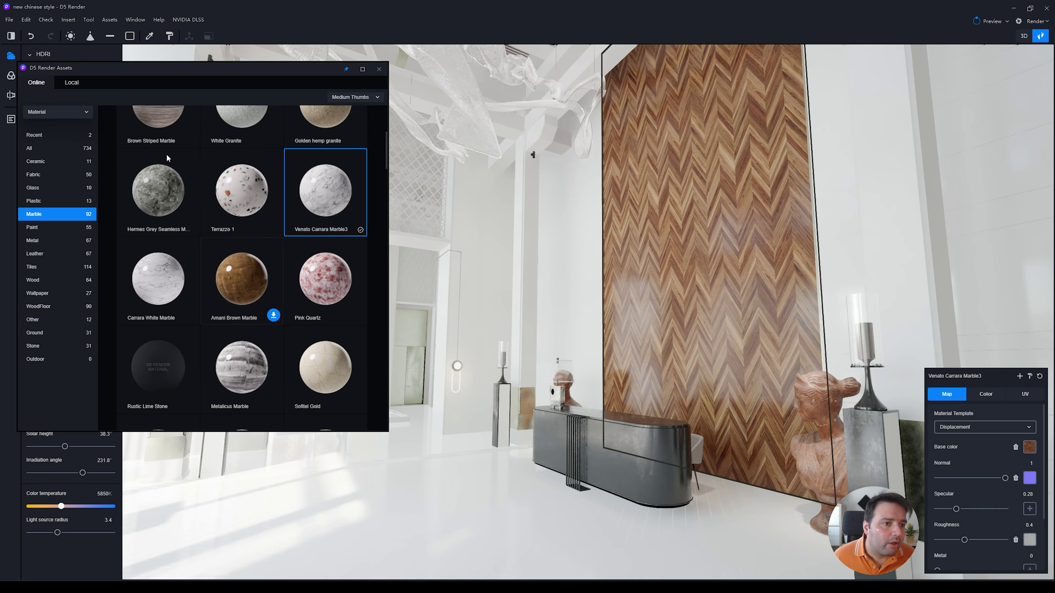
Switch the asset library to the Man category of models and download Manuel Danceing and Michael Sitting
left_click(43, 112)
left_click(43, 125)
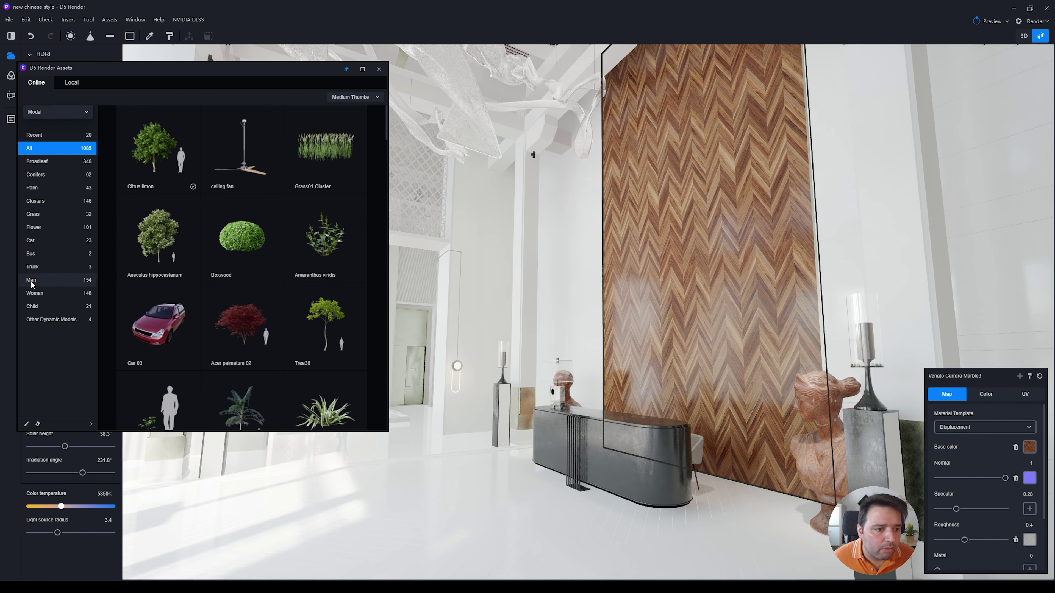
left_click(40, 282)
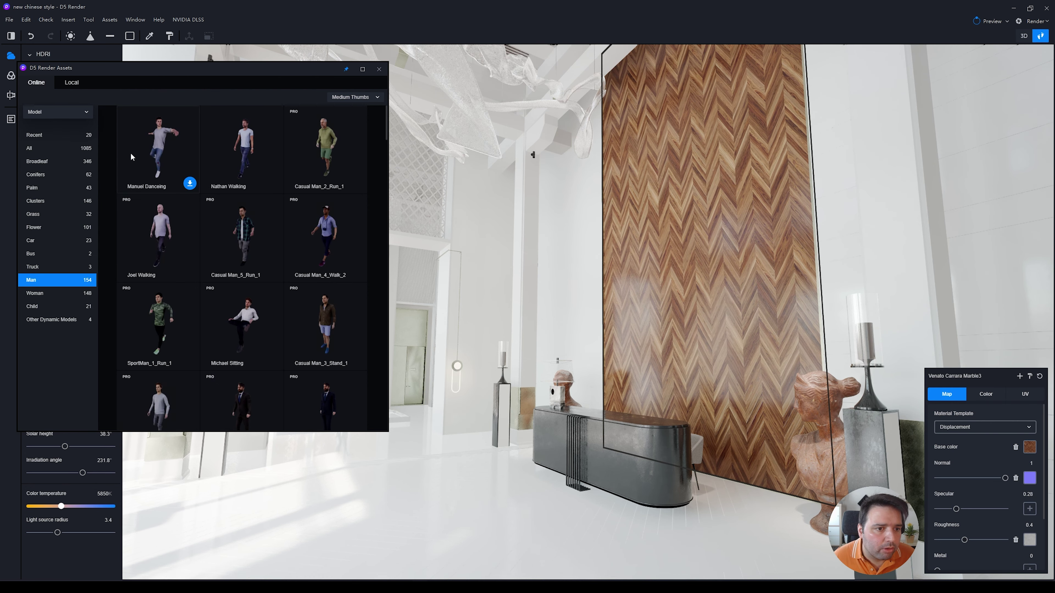
left_click(151, 155)
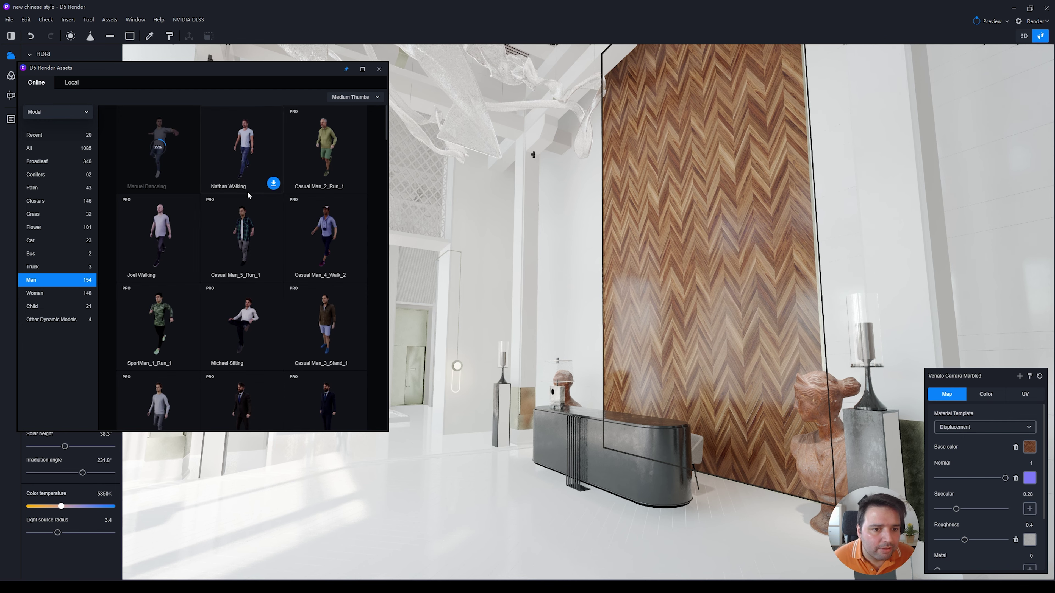
left_click(269, 364)
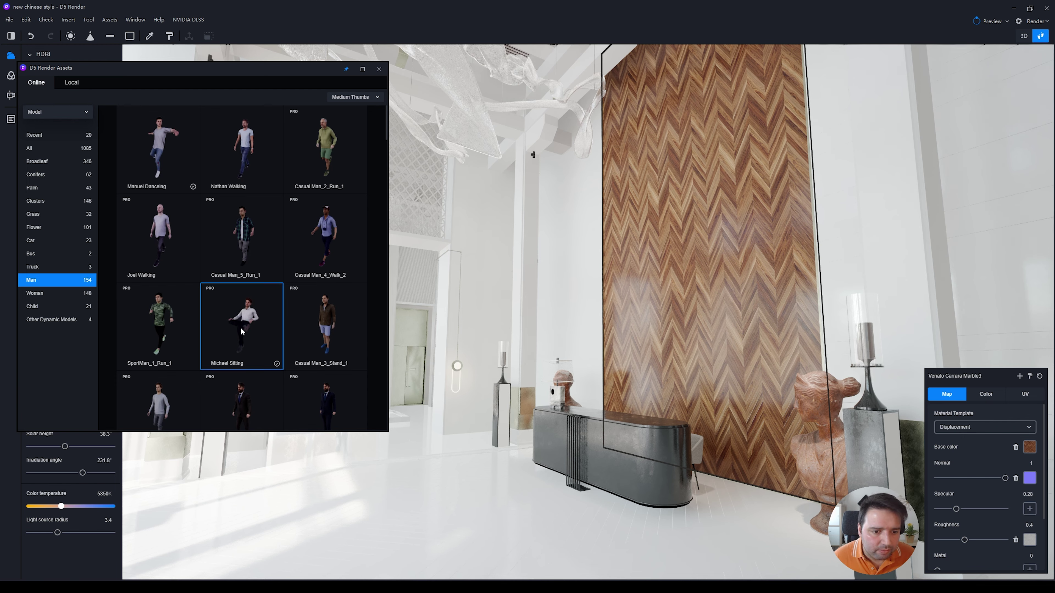
Place the Michael Sitting model on the floor beside the chair at the reception desk
left_click(242, 331)
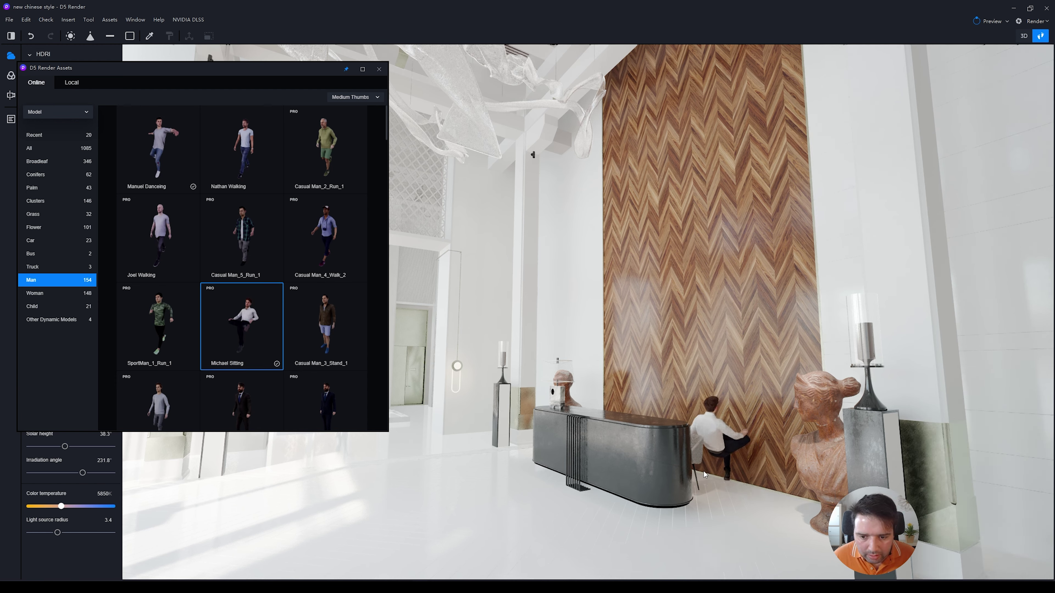
left_click(691, 489)
scroll(673, 473, "up", 5)
right_click_drag(673, 416, 624, 456)
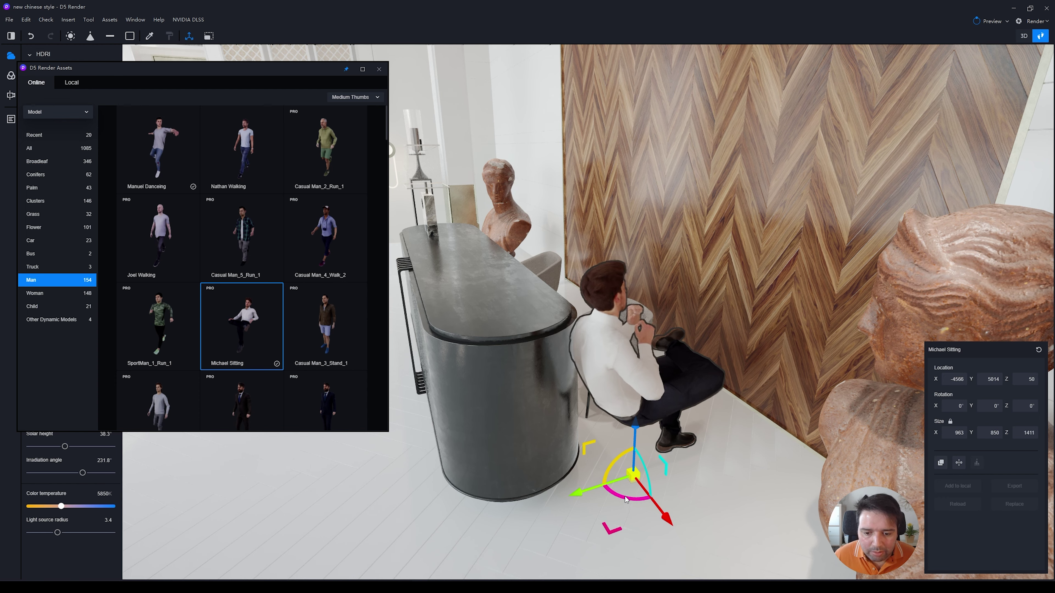
Try rotating the sitting man slightly and toggle his gizmo between the move-and-rotate and scale modes
left_click_drag(622, 498, 643, 478)
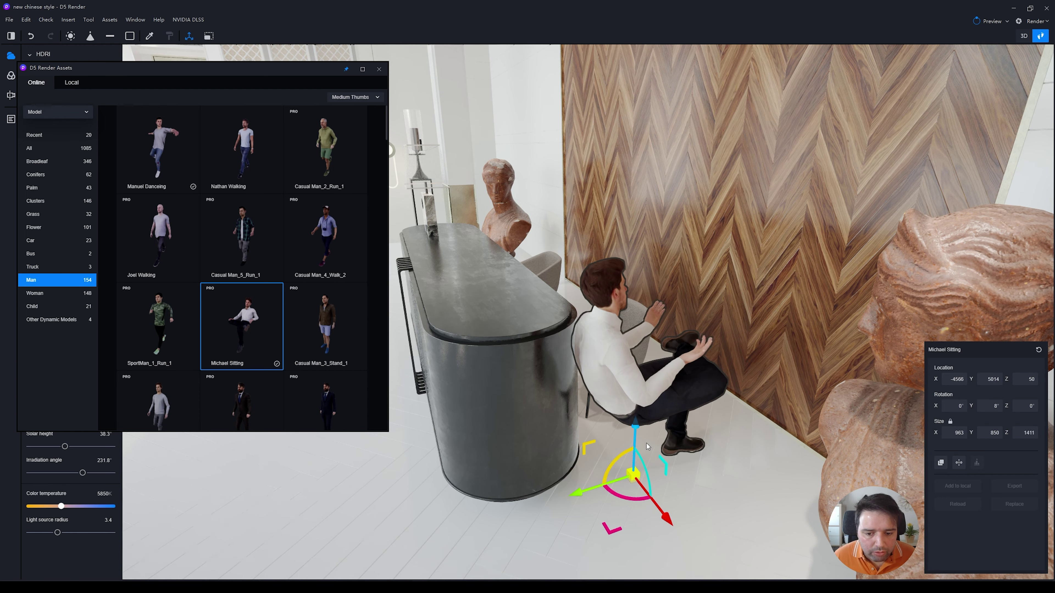
key("v")
key("v")
key("v")
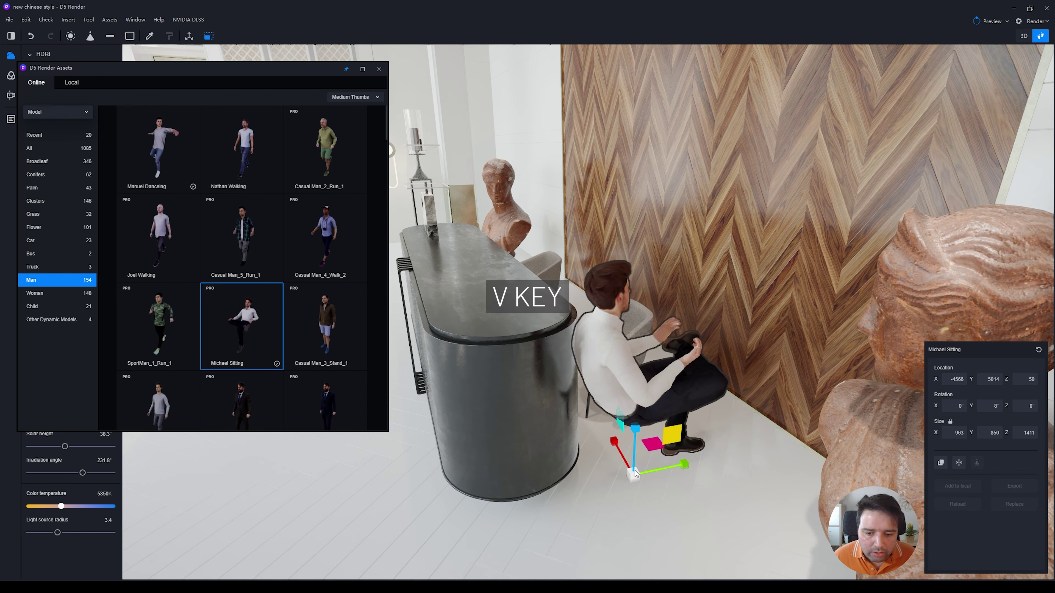
key("v")
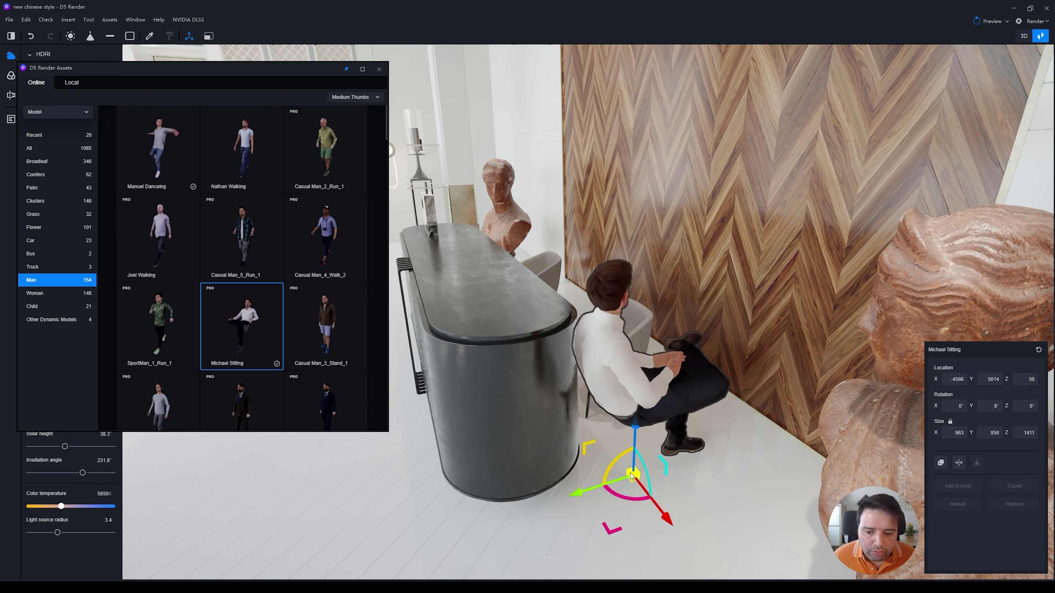
key("v")
key("v")
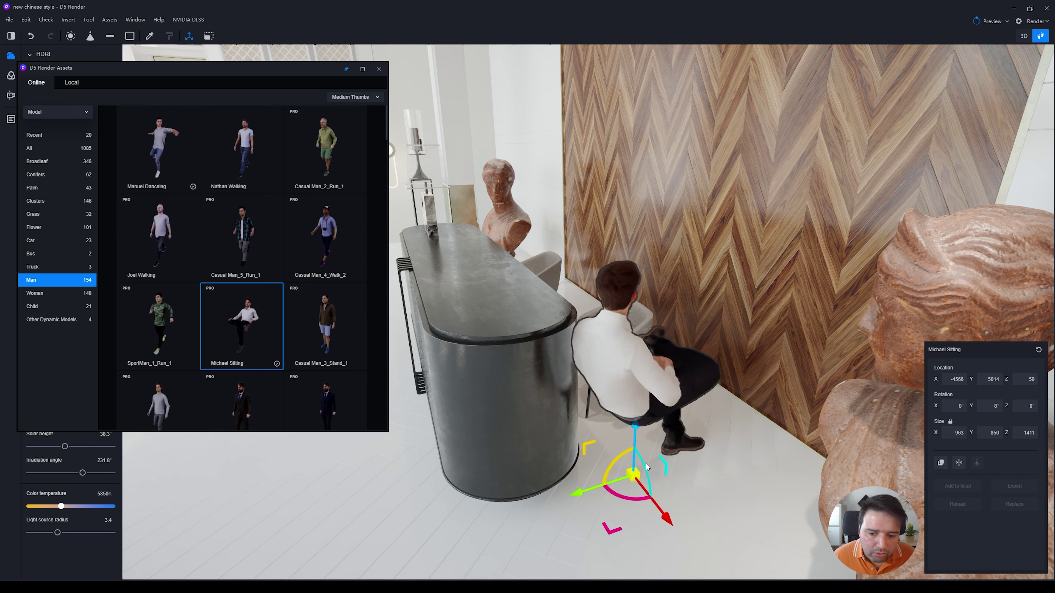
Rotate the sitting man to -180° and move him onto the desk chair at about X -3675, Y 5222
left_click_drag(649, 472, 666, 341)
left_click_drag(666, 515, 592, 444)
left_click_drag(511, 409, 541, 404)
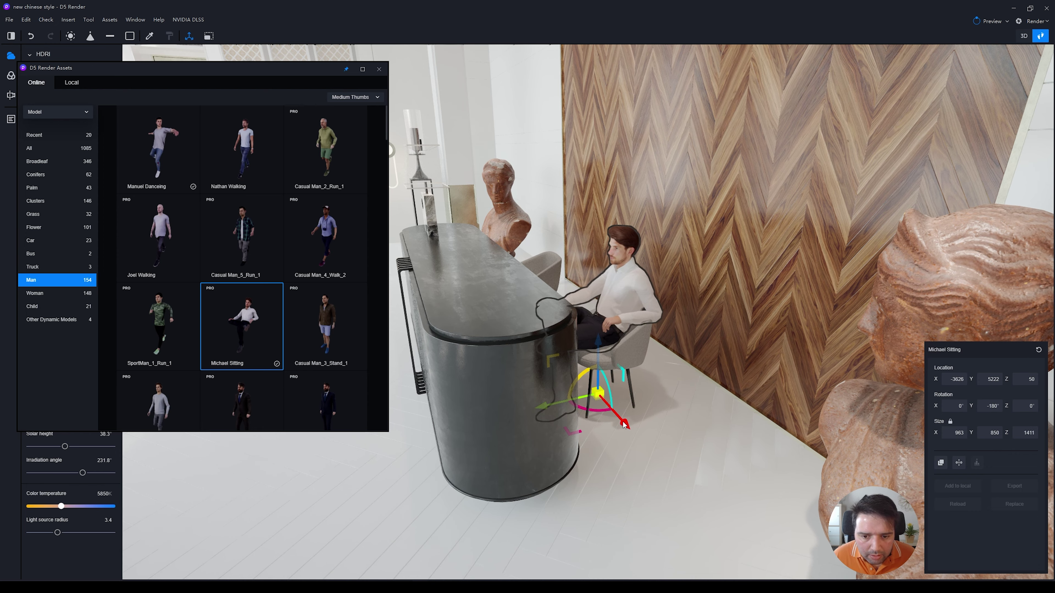
left_click_drag(623, 422, 627, 426)
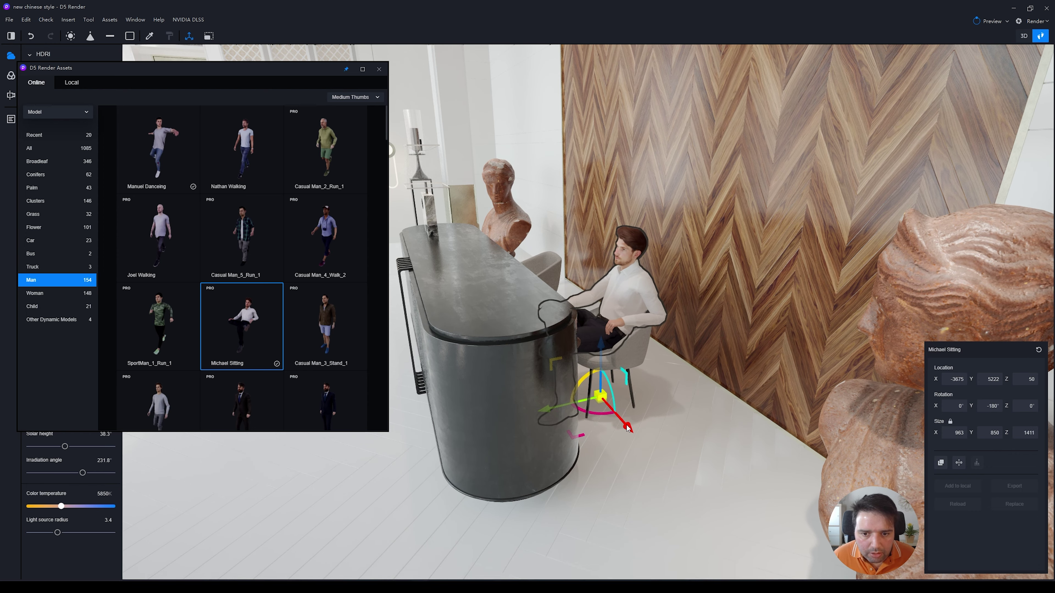
Examine the seated man's placement at the reception desk from across the lobby
scroll(698, 335, "down", 10)
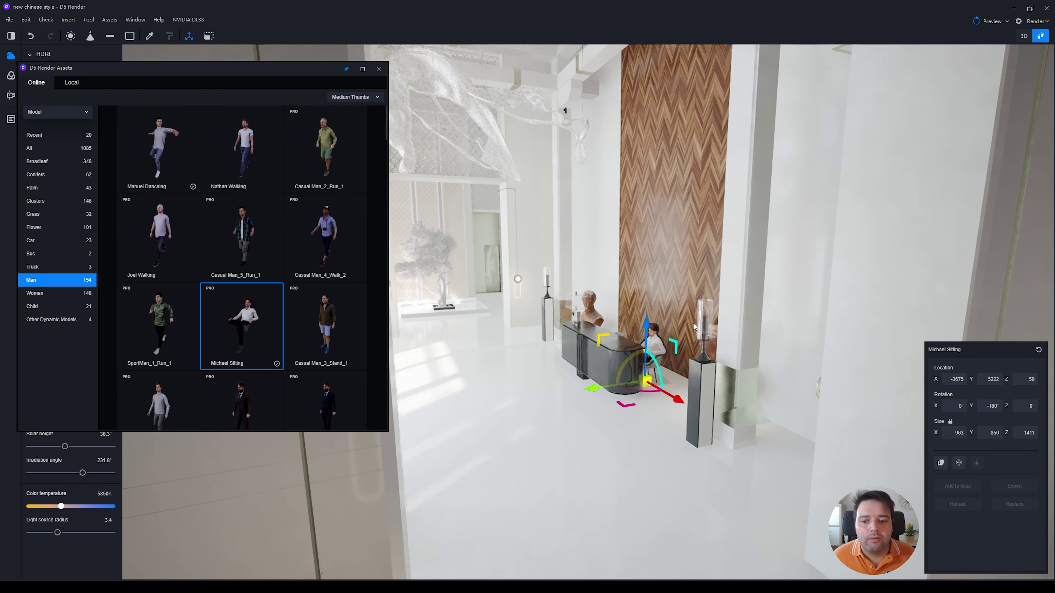
right_click_drag(693, 323, 588, 282)
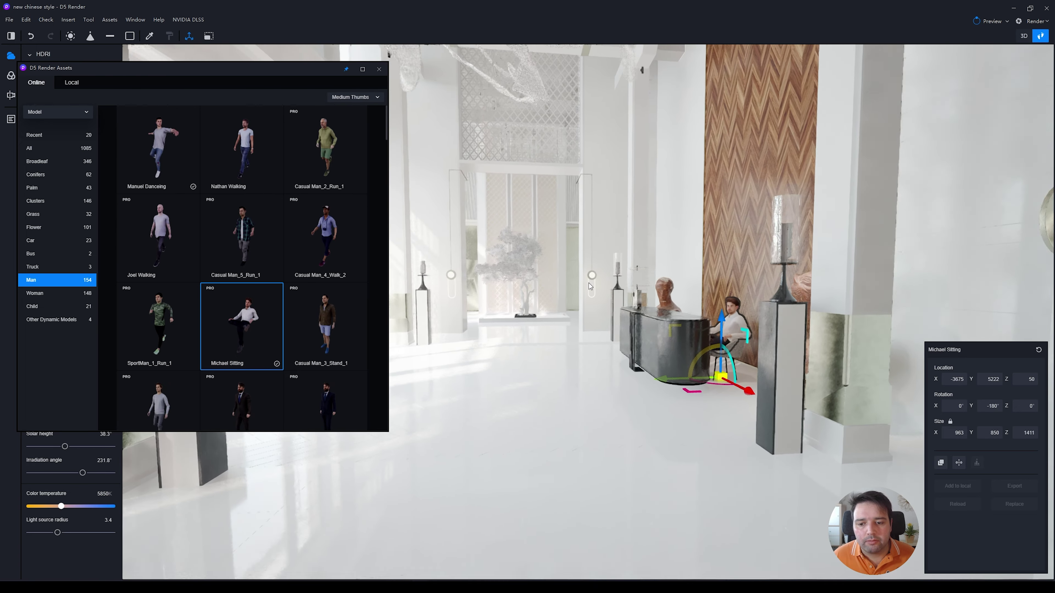
scroll(588, 283, "down", 5)
scroll(589, 283, "up", 2)
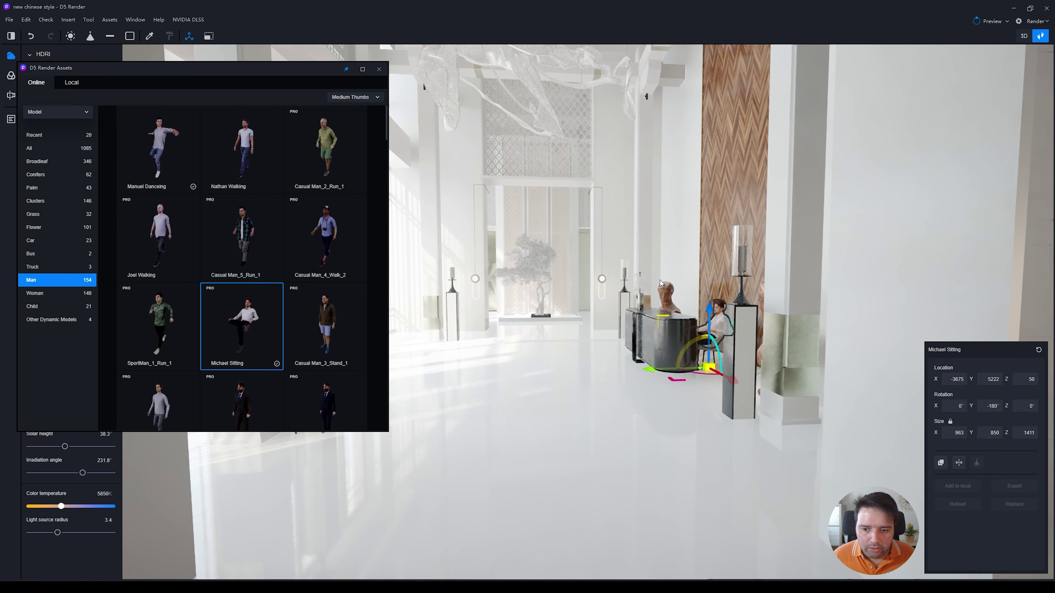
scroll(662, 284, "up", 5)
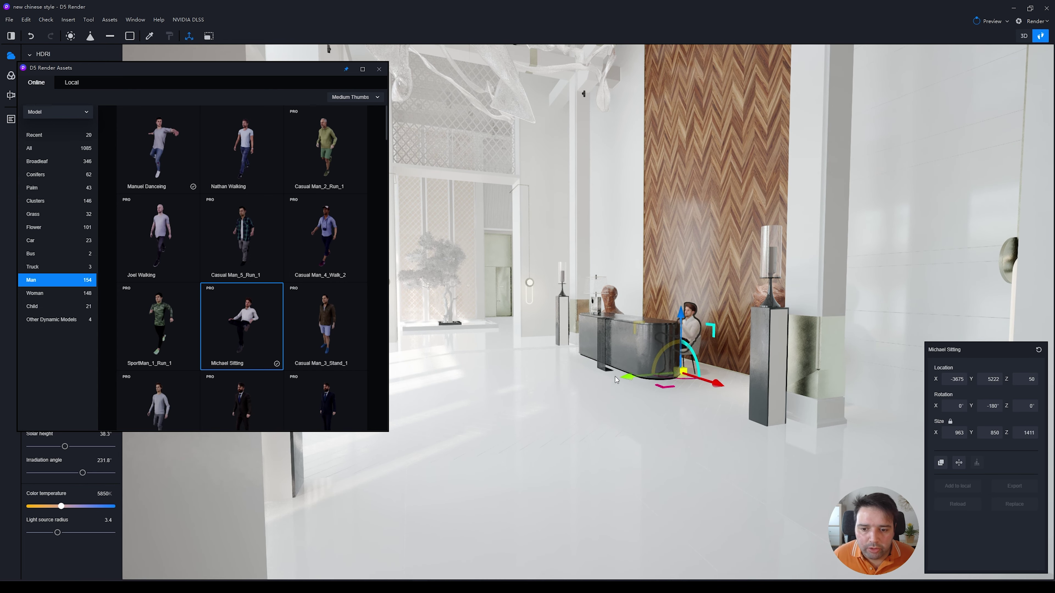
scroll(651, 356, "down", 5)
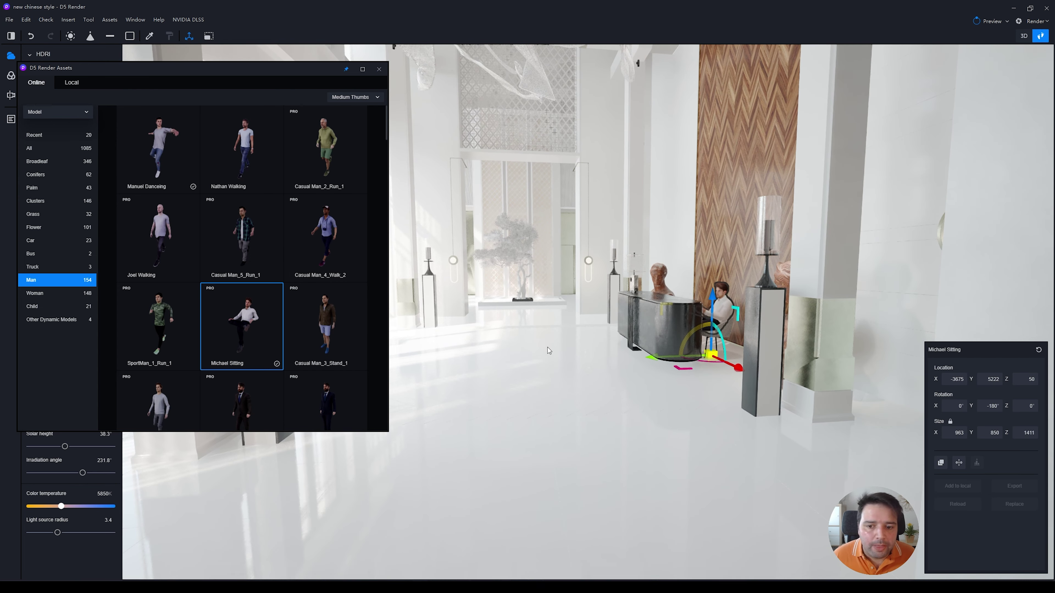
Place two Citrus limon trees from the online model library on the ground outside the lobby windows
left_click(50, 146)
left_click(144, 147)
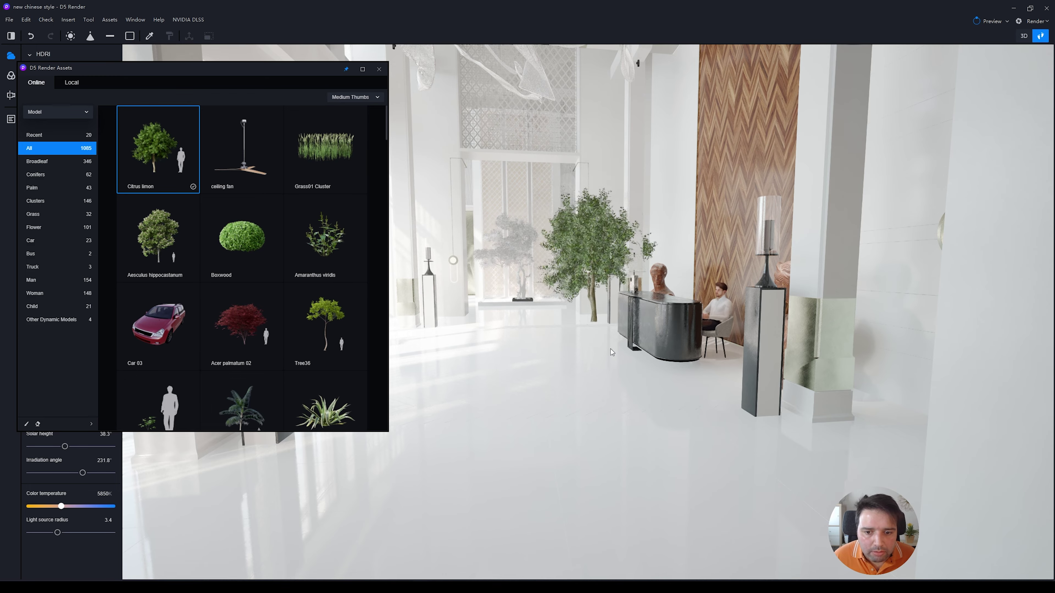
right_click_drag(643, 393, 718, 391)
key("w")
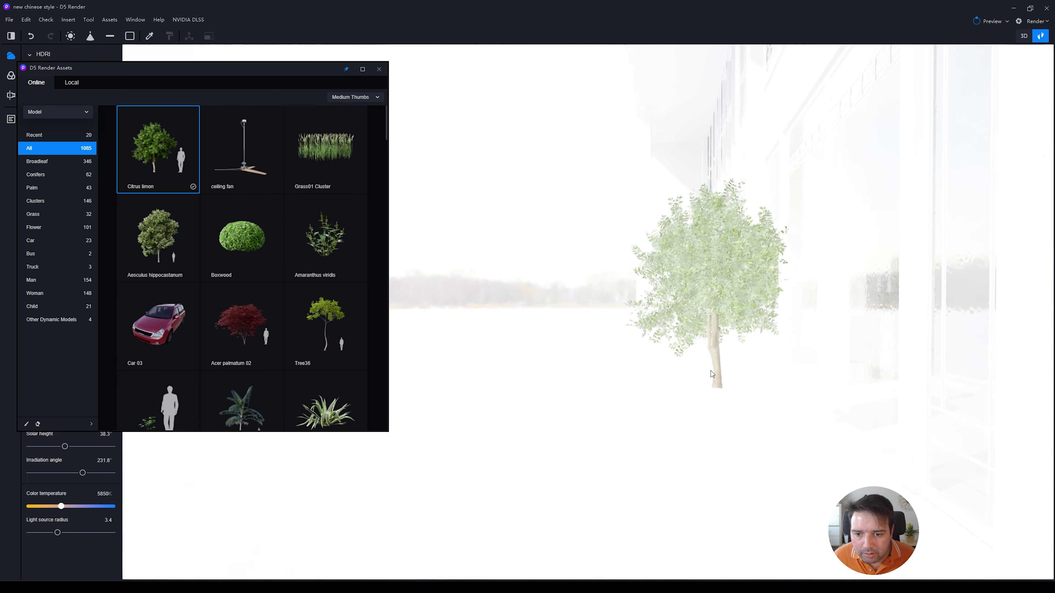
left_click(669, 392)
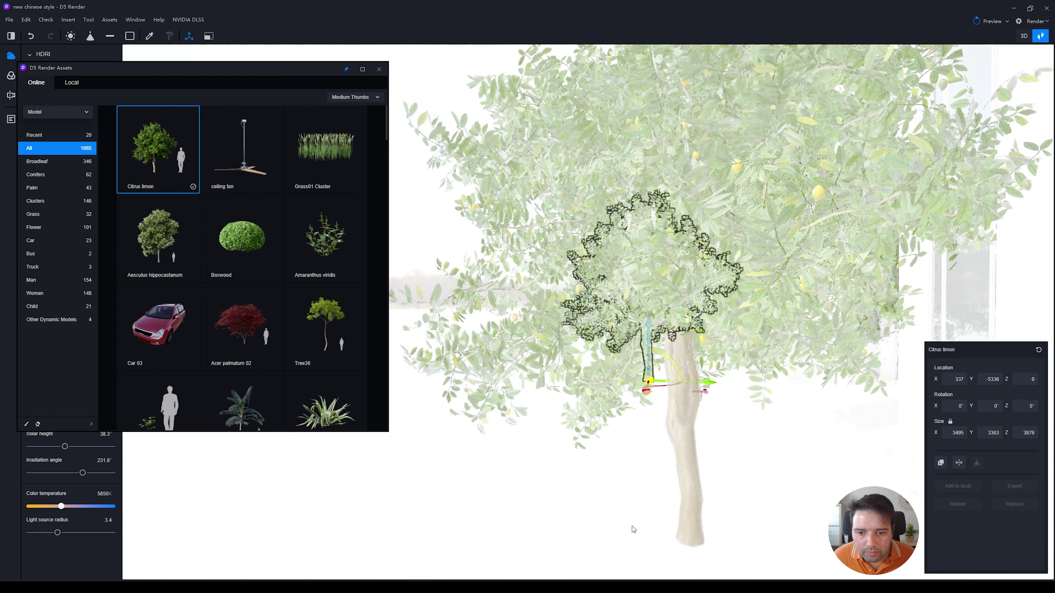
left_click(678, 367)
Move the second citrus tree to about X 8468, Y -9930 and enlarge it to about 9156 × 8811 × 10155
scroll(679, 366, "up", 5)
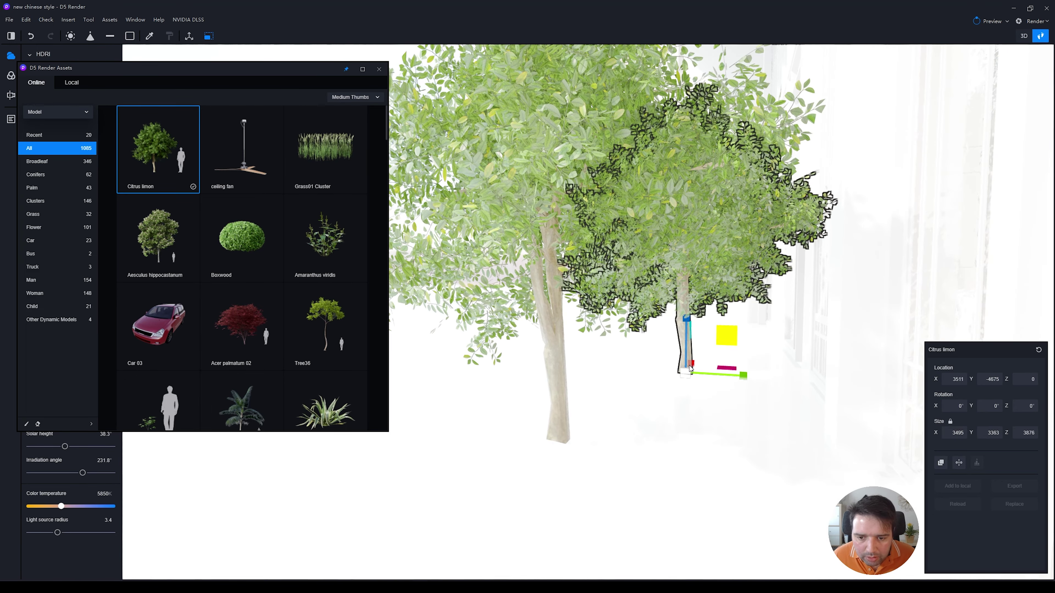
left_click_drag(688, 375, 519, 330)
left_click(189, 36)
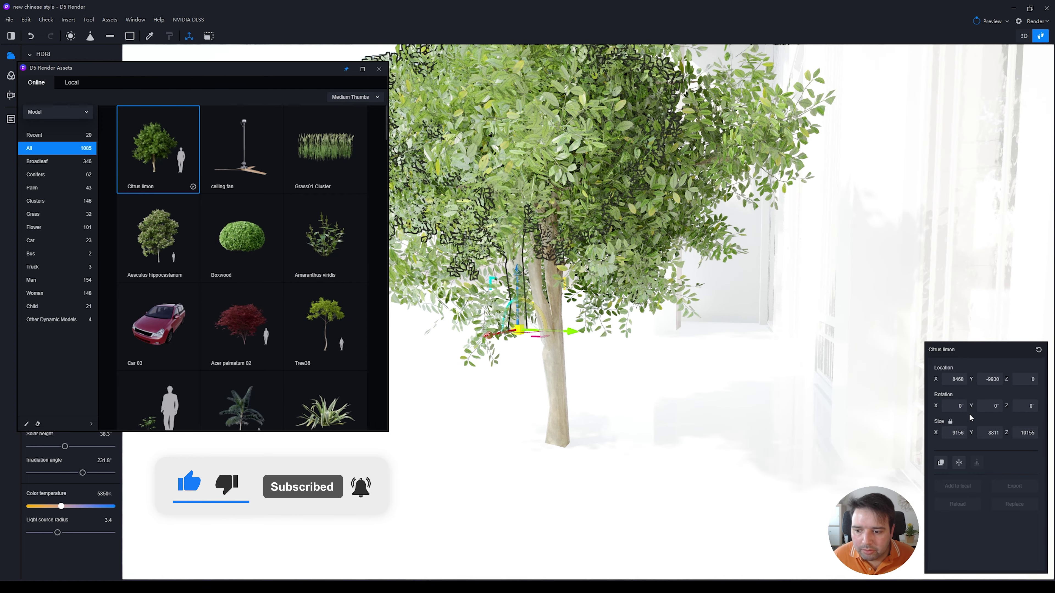
key("s")
right_click_drag(689, 361, 740, 365)
scroll(740, 368, "down", 10)
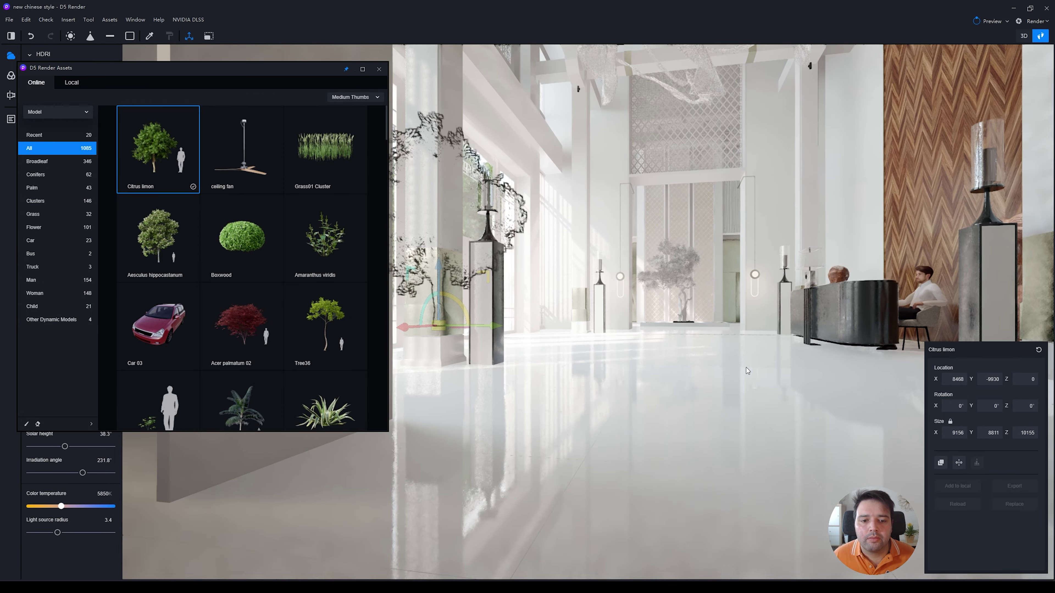
scroll(747, 370, "up", 3)
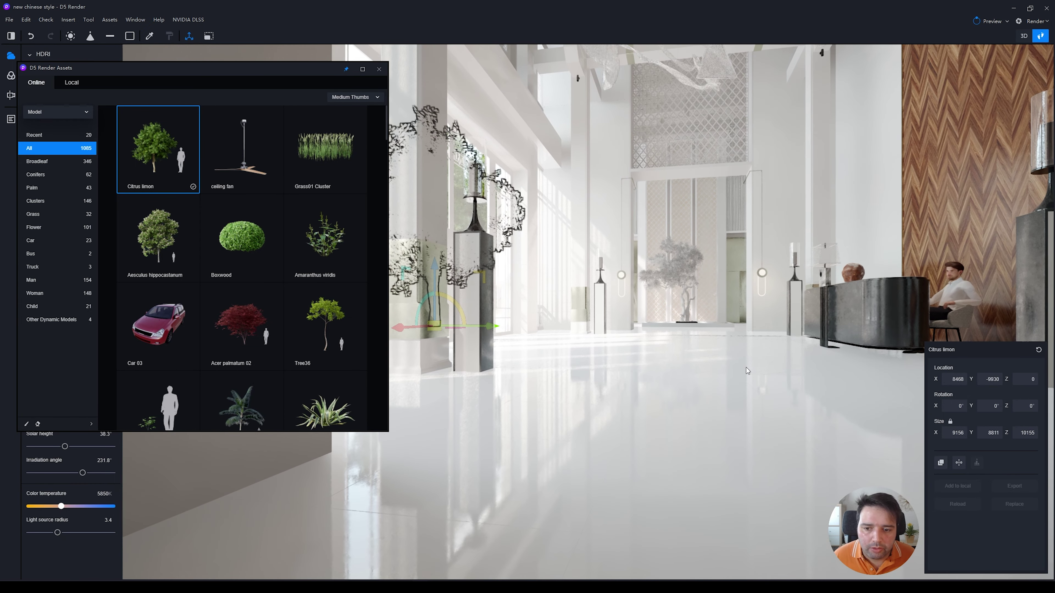
scroll(748, 371, "up", 3)
Browse the online model library's Car, Truck, Other Dynamic Models and Woman categories
mouse_move(219, 270)
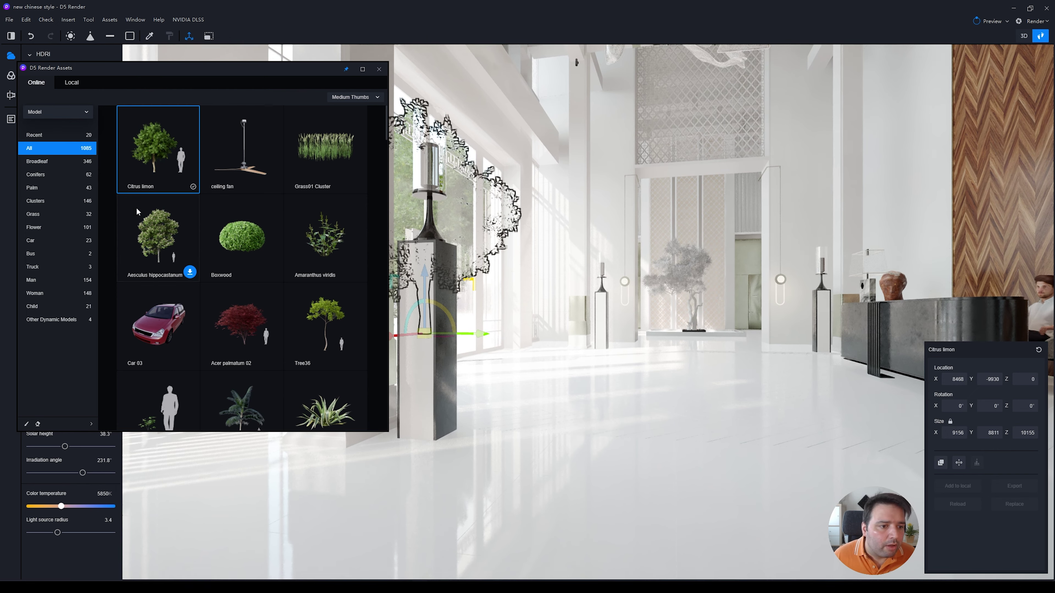
left_click(36, 240)
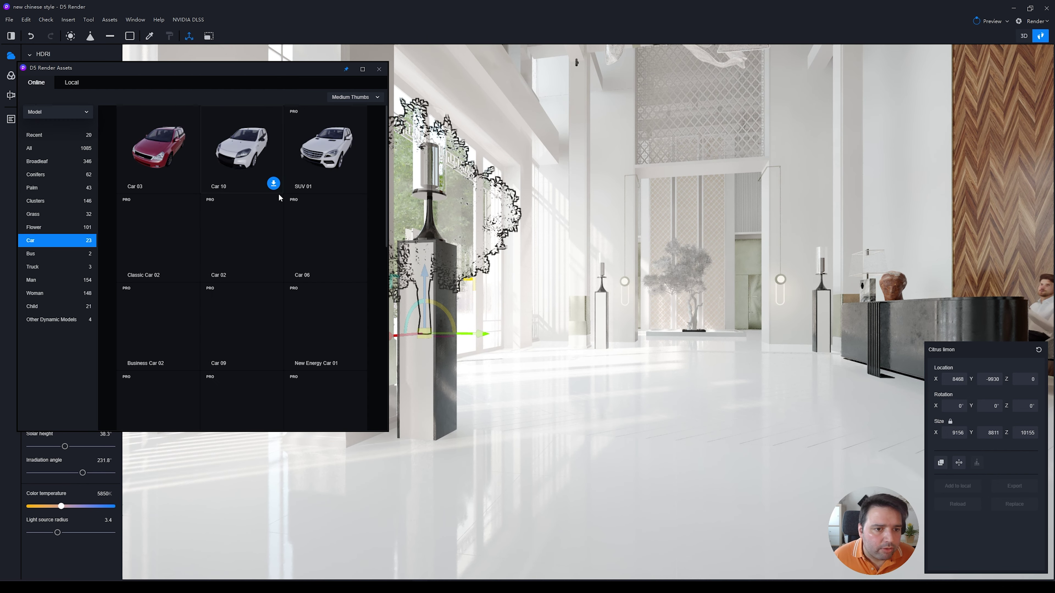
left_click(39, 270)
left_click(59, 319)
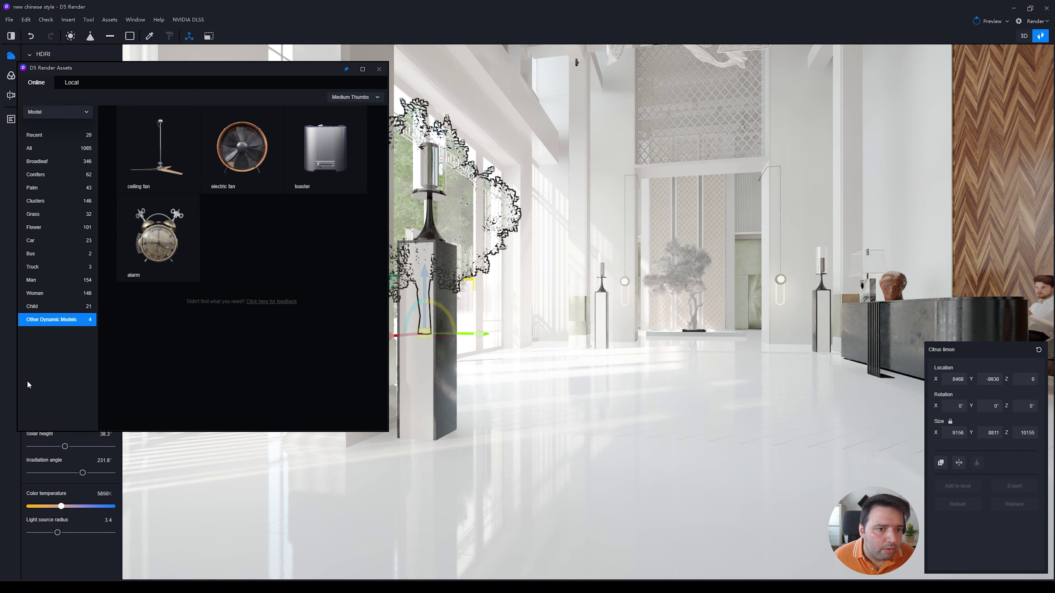
left_click(49, 293)
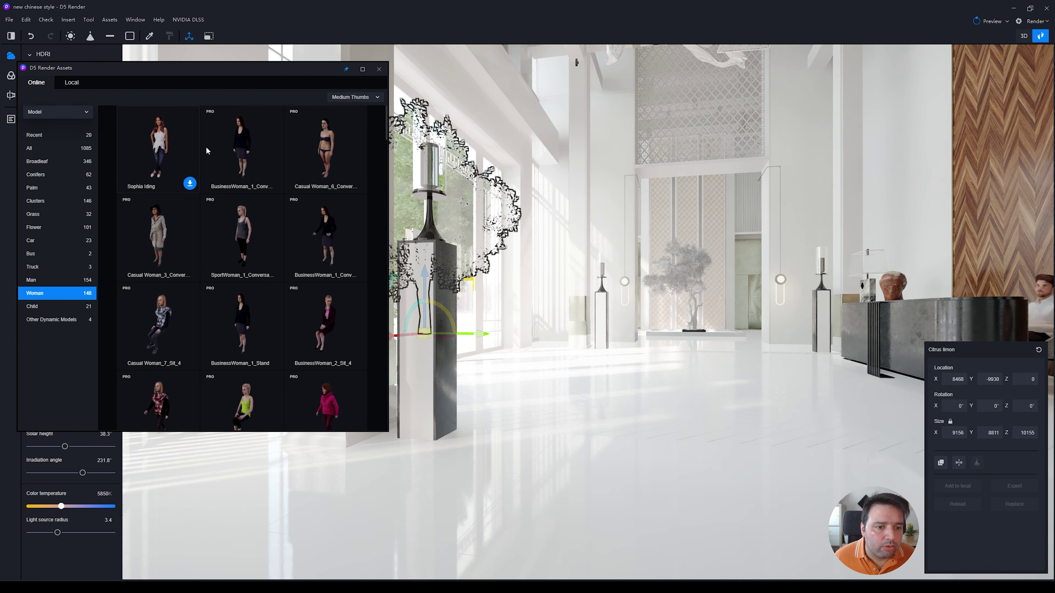
Check the local asset library's materials and models
left_click(73, 83)
left_click(59, 149)
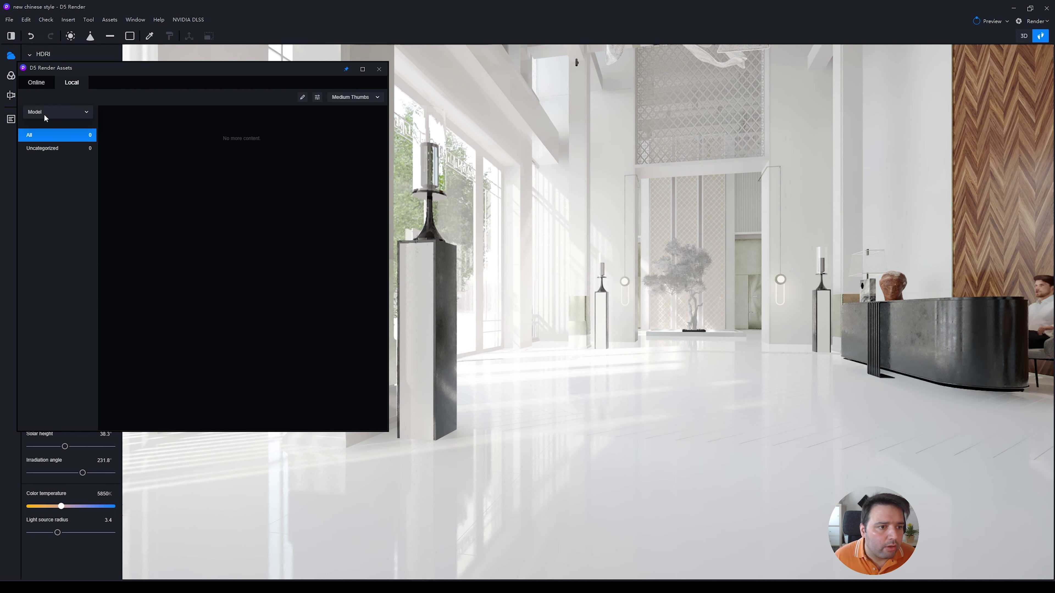
left_click(65, 110)
left_click(39, 139)
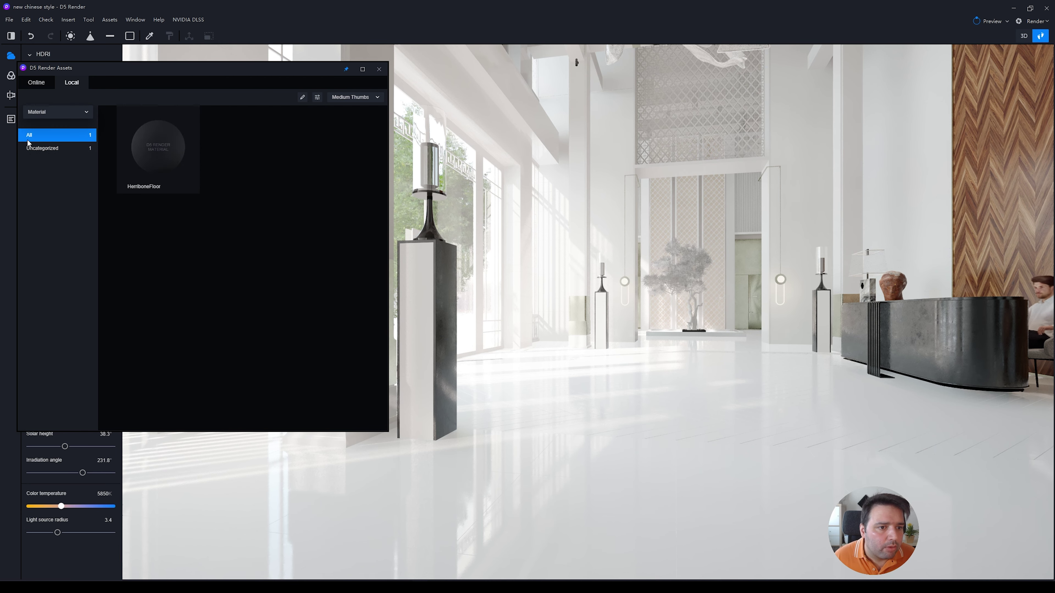
left_click(54, 112)
left_click(43, 127)
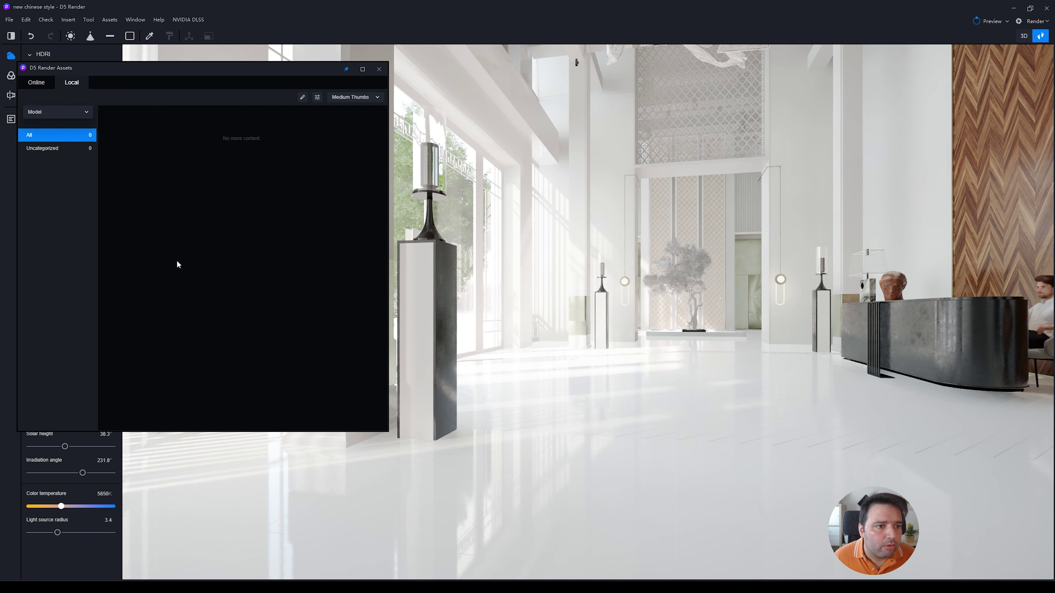
Import the model RugDesignerSeashellGrey001.fbx from the Generic subfolder of the RugDesignerSeashellGrey001 folder
left_click_drag(234, 78, 336, 57)
right_click_drag(582, 124, 592, 175)
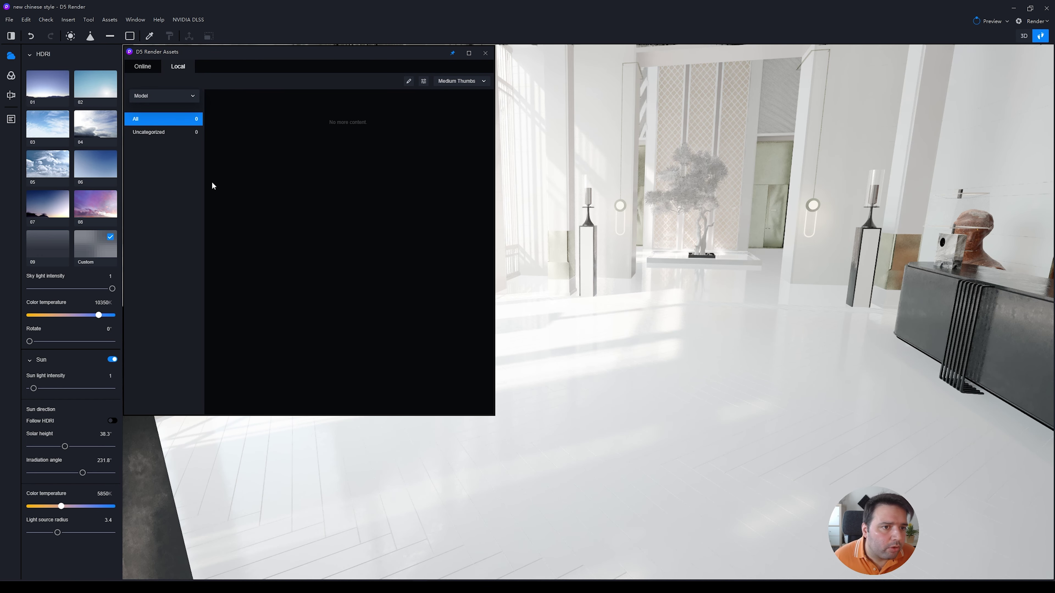
left_click(10, 20)
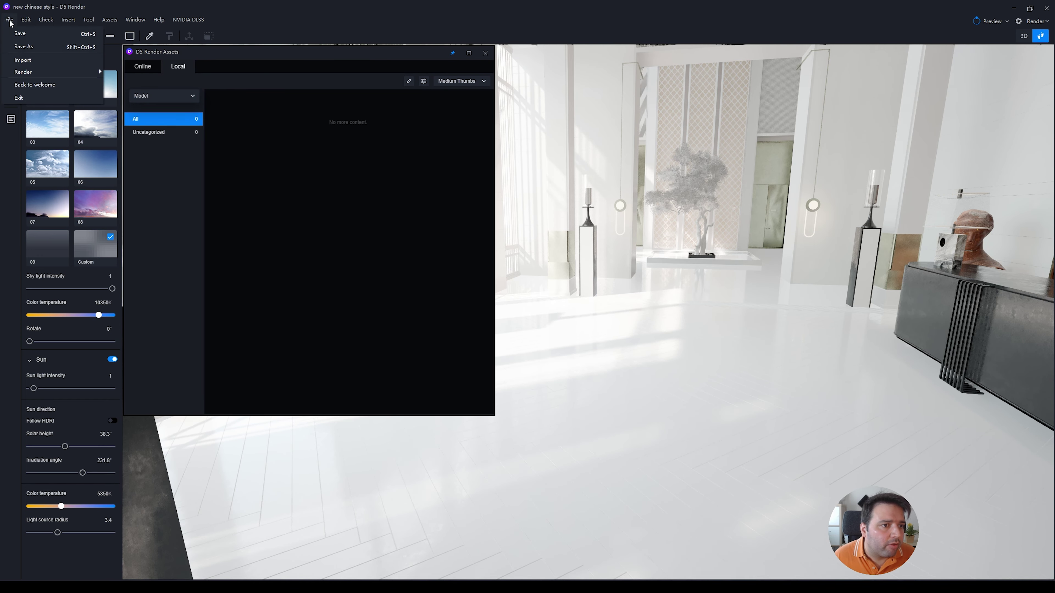
left_click(29, 60)
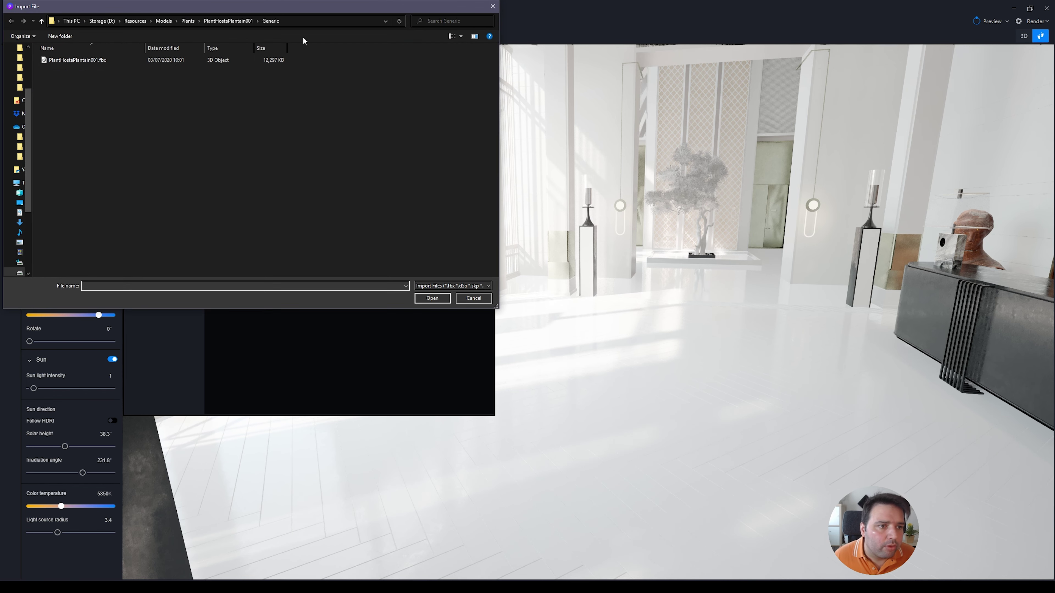
left_click(285, 23)
type("D:\\Resources\\Models\\Poliigon\\Rugs\\RugDesignerSeashellGrey001")
key("Return")
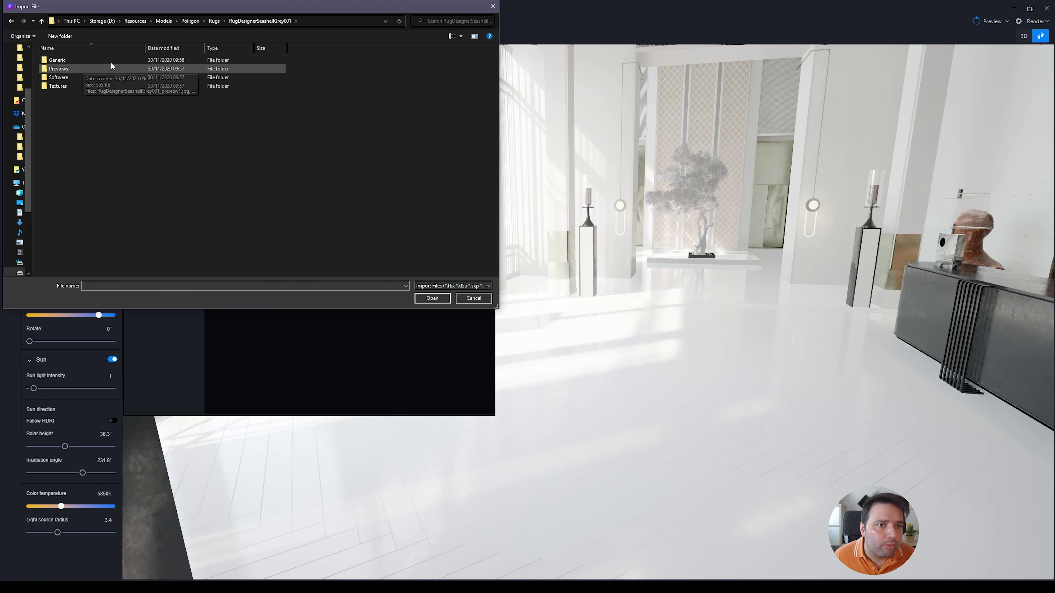
left_click(67, 62)
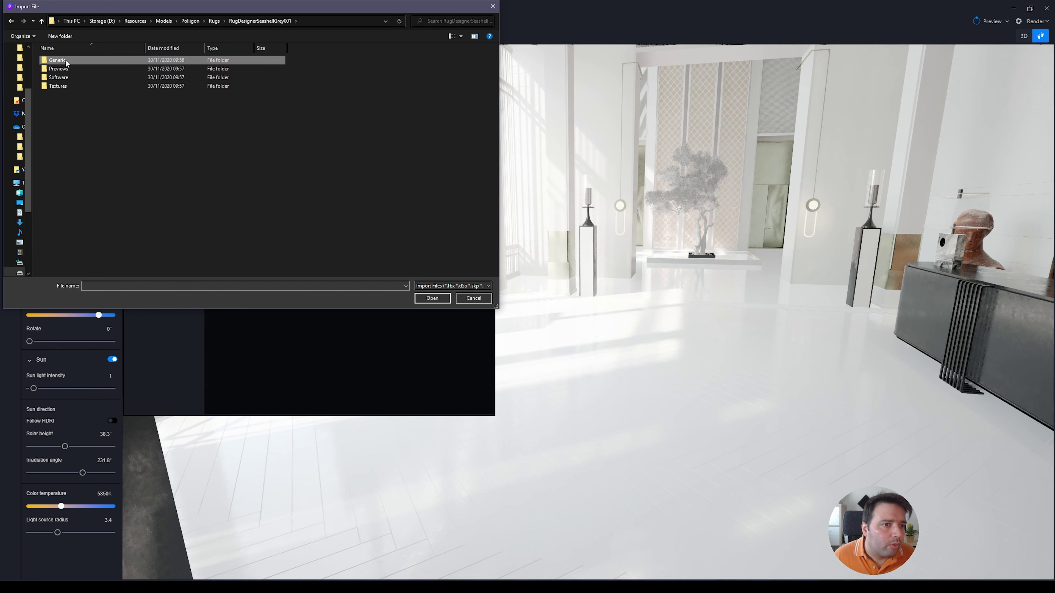
double_click(66, 62)
left_click(58, 90)
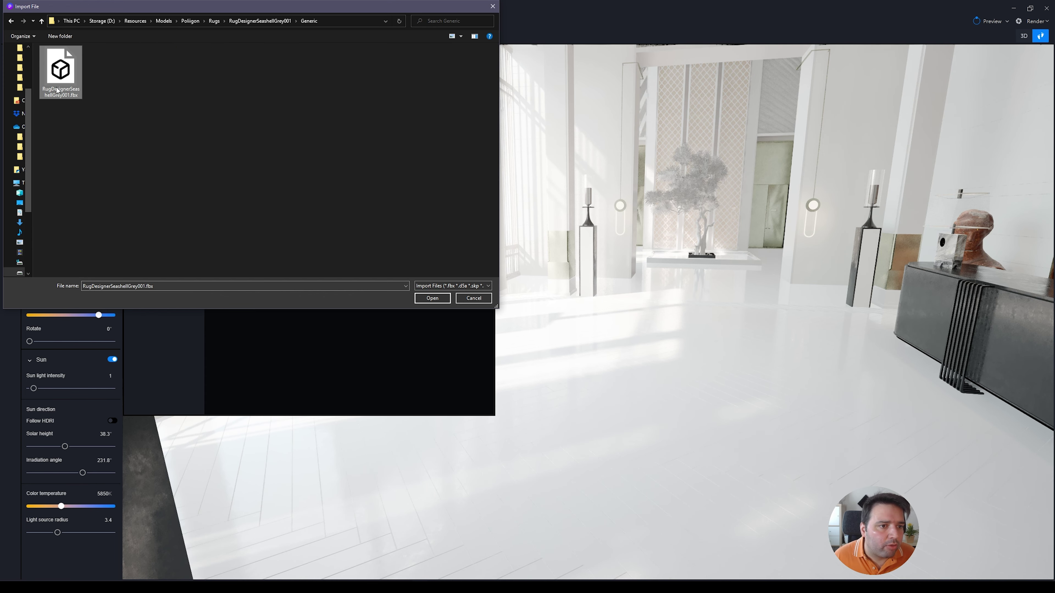
double_click(62, 77)
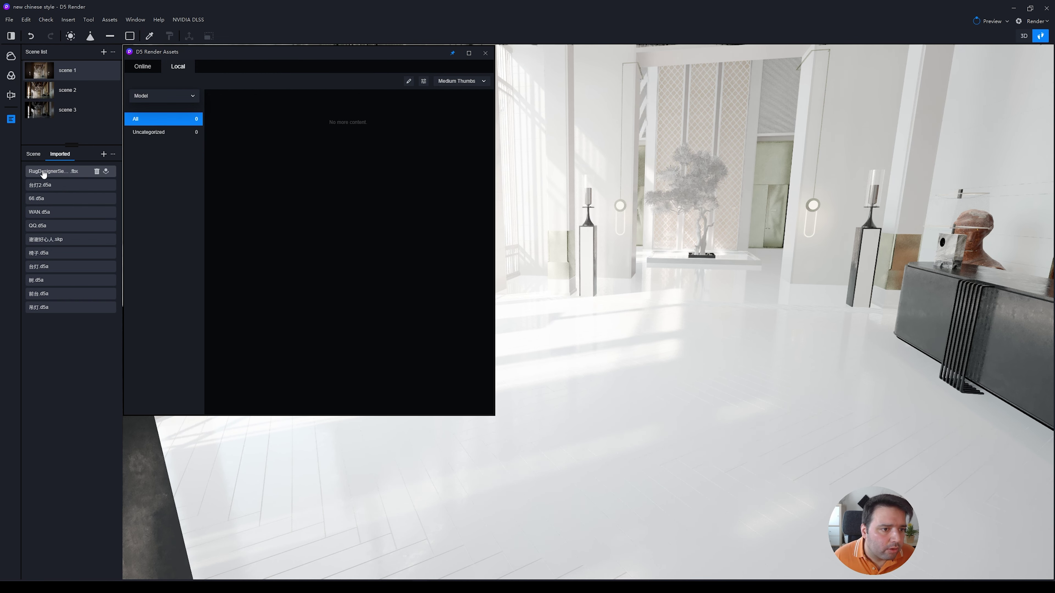
Place the imported rug on the lobby floor in front of the reception desk and close the asset library
left_click(83, 172)
left_click(782, 372)
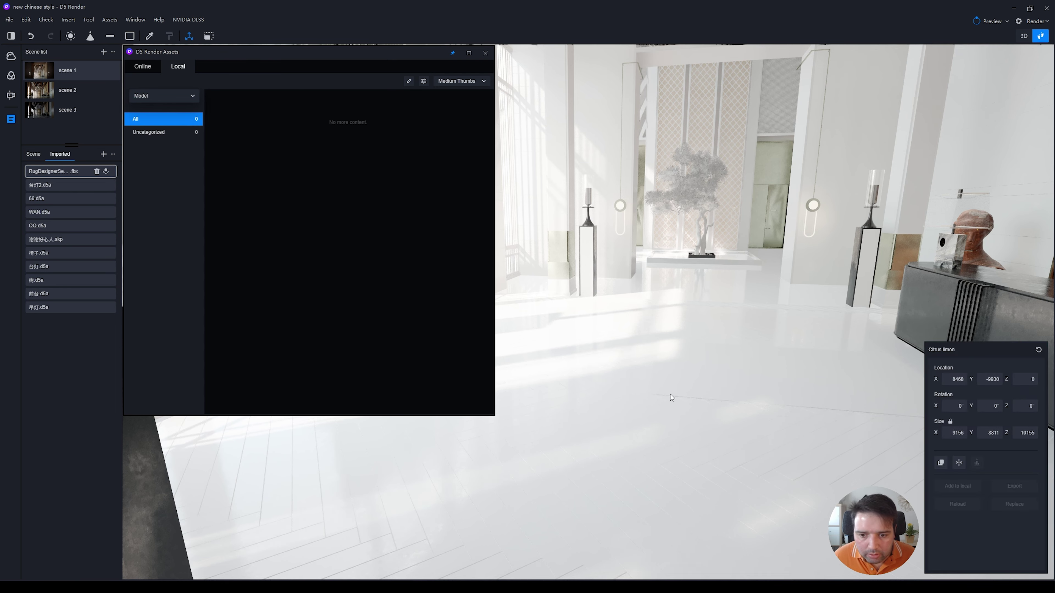
left_click(485, 53)
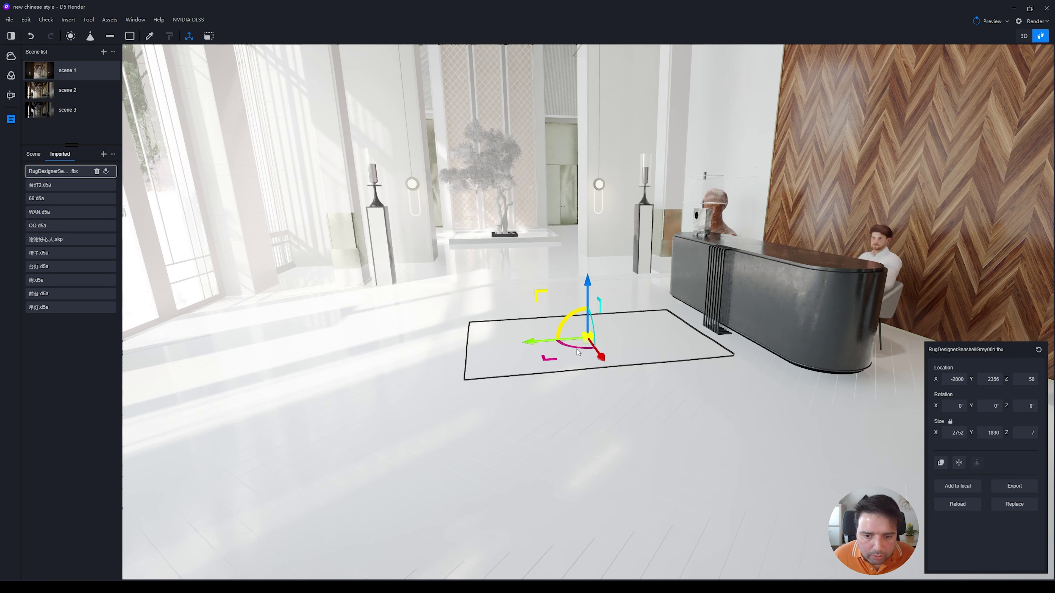
Rotate the rug to 90° and scale it uniformly to about 5161 × 3432 × 14
left_click_drag(577, 349, 534, 333)
key("space")
left_click_drag(588, 338, 711, 270)
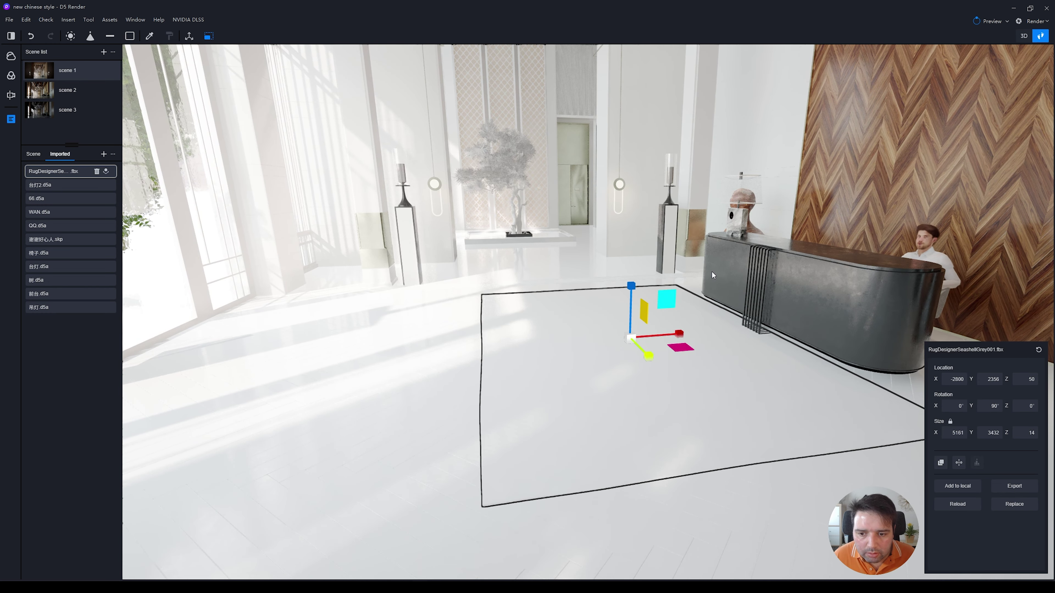
Pick the rug's surface material for editing from a close view of the rug
key("d")
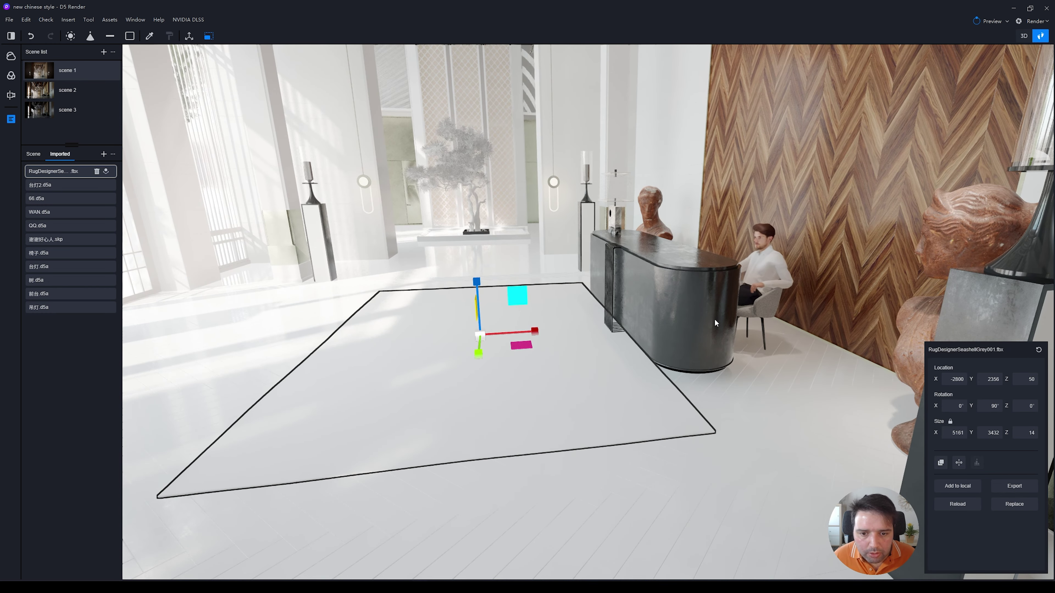
key("a")
key("w")
right_click_drag(711, 353, 481, 463)
key("s")
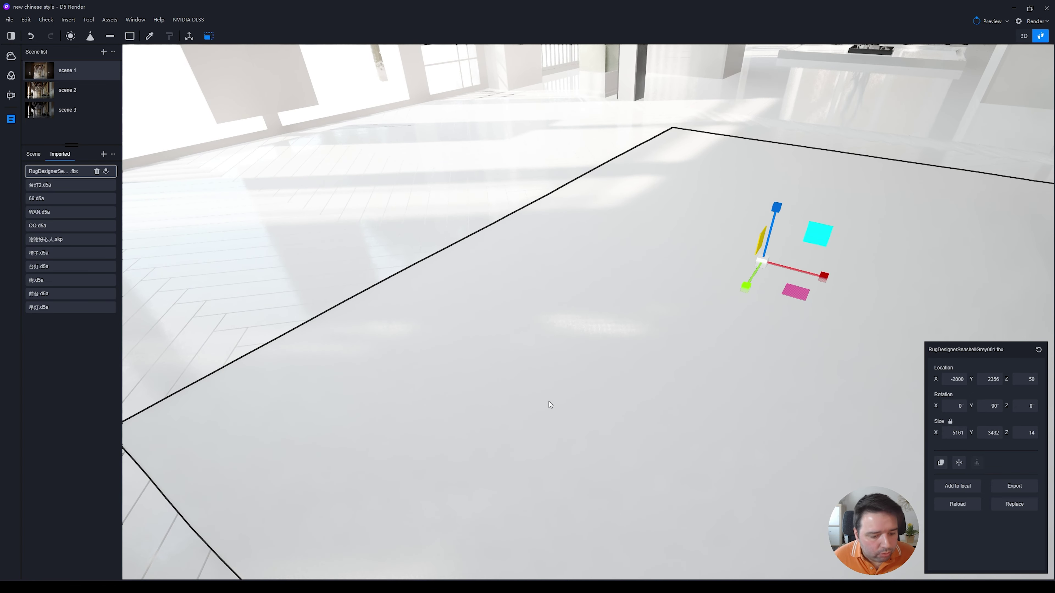
key("i")
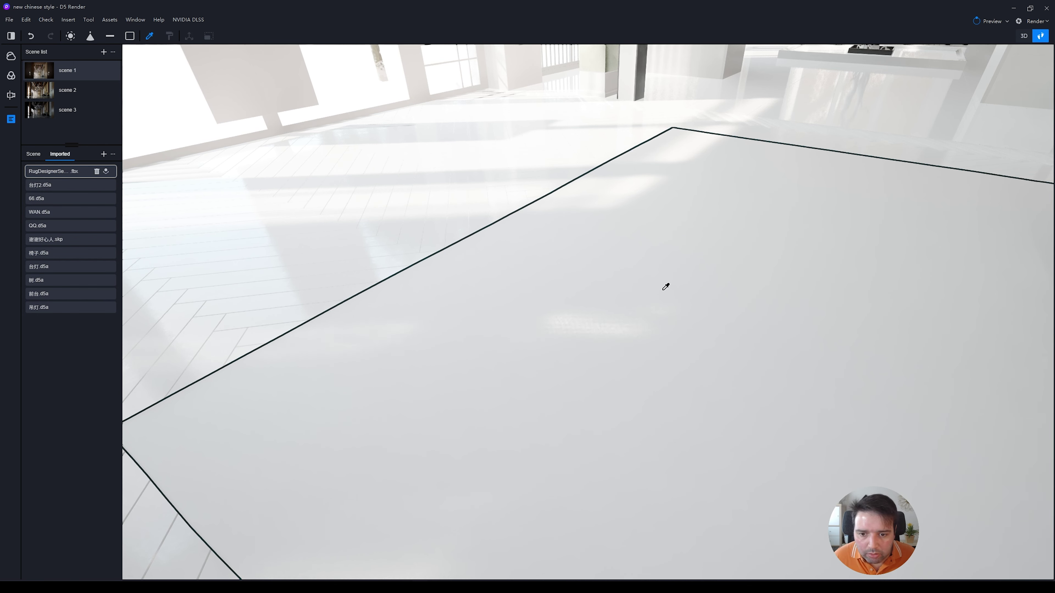
left_click(609, 244)
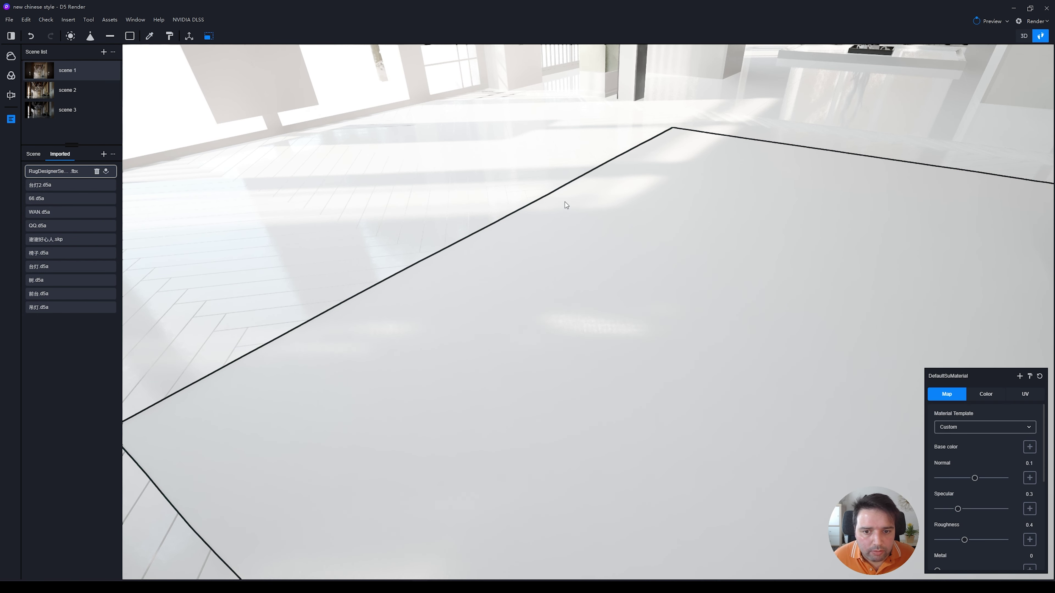
Load the COL 4K image from the rug's Textures\4K folder as the material's base color map
left_click(1029, 447)
left_click(1005, 415)
left_click(907, 289)
type("D:\\Resources\\Models\\Poliigon\\Rugs\\RugDesignerSeashellGrey001")
key("Return")
double_click(606, 353)
double_click(601, 328)
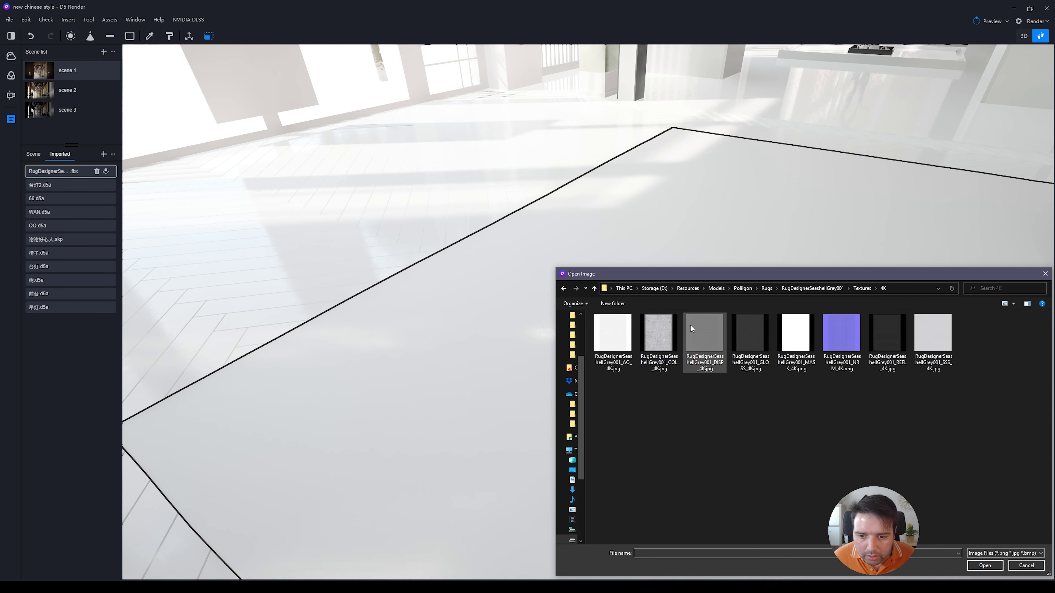
double_click(655, 337)
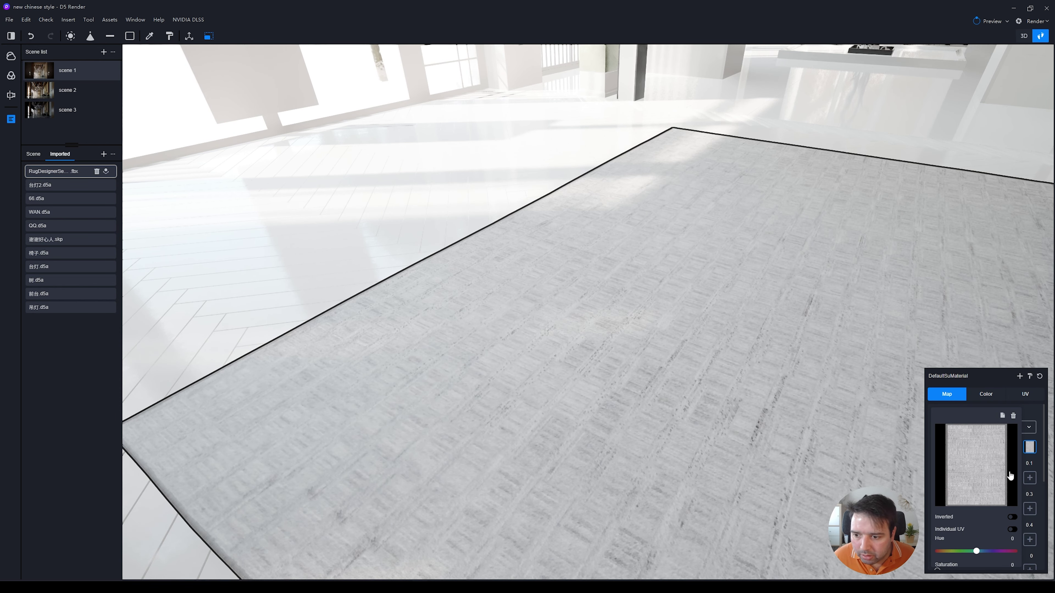
Load RugDesignerSeashellGrey001_NRM_4K.png as the rug material's normal map
left_click(1040, 468)
left_click(1030, 478)
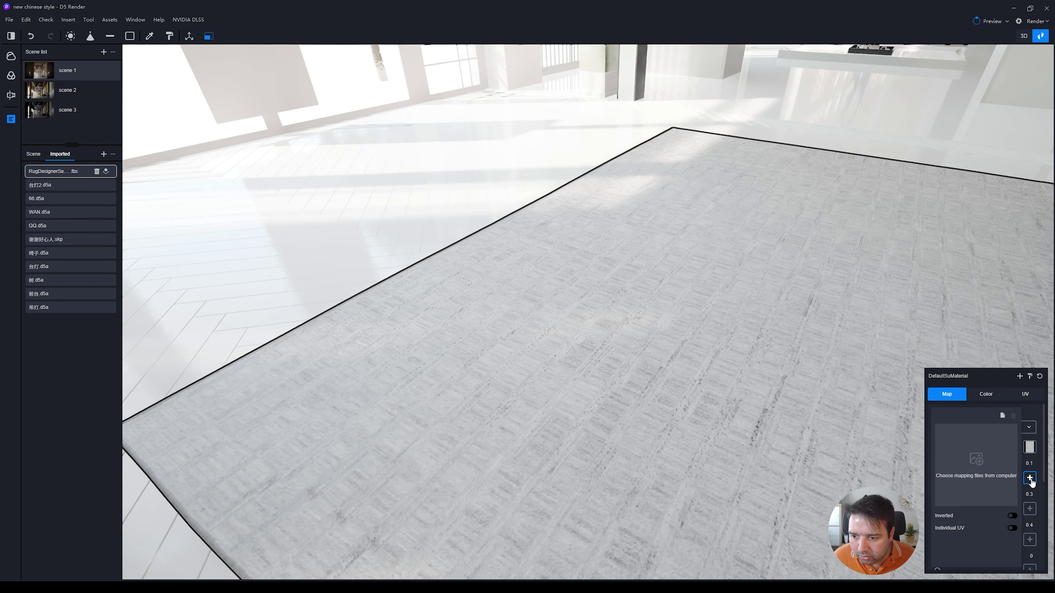
left_click(964, 457)
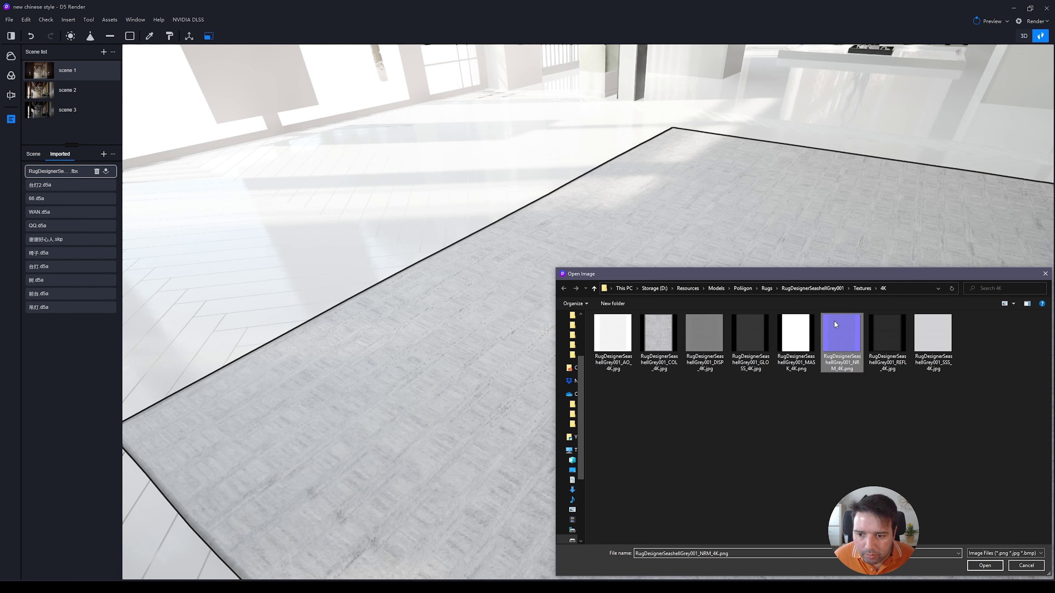
double_click(841, 334)
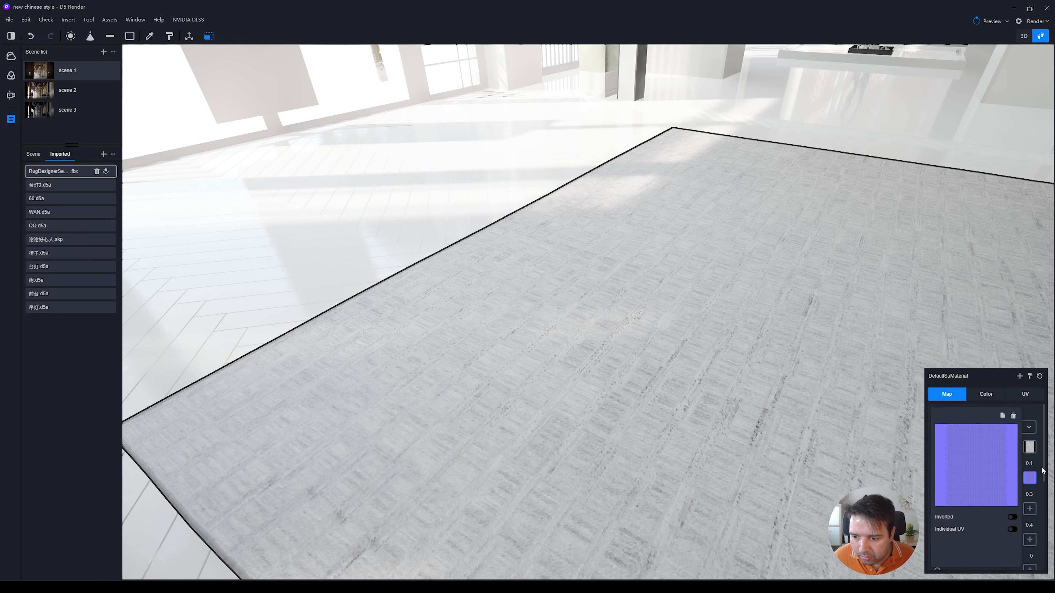
Load RugDesignerSeashellGrey001_GLOSS_4K.jpg as the rug material's roughness map with Inverted enabled
scroll(1031, 514, "down", 1)
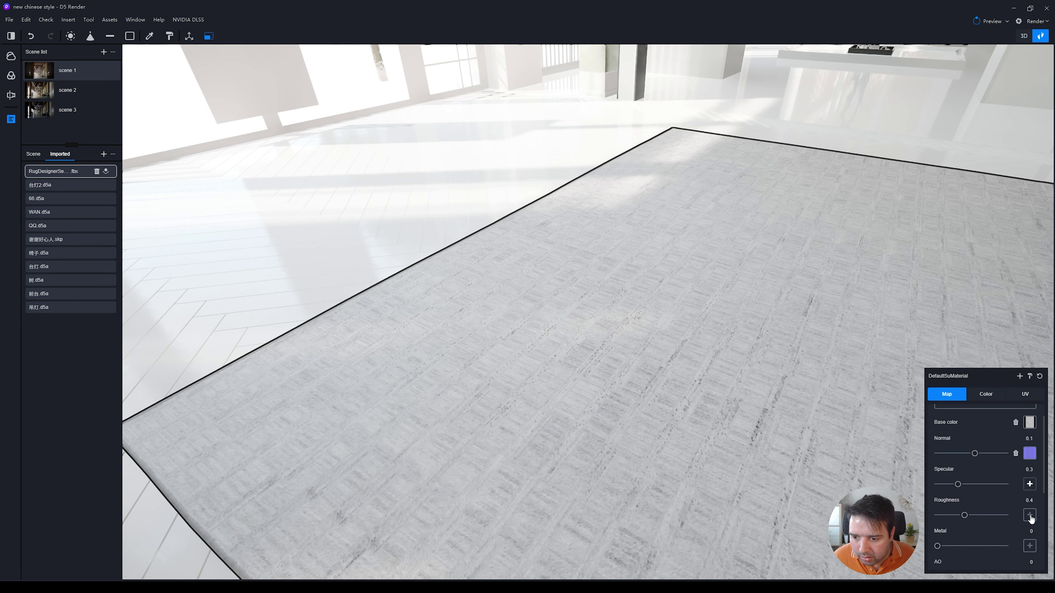
left_click(1030, 514)
left_click(972, 469)
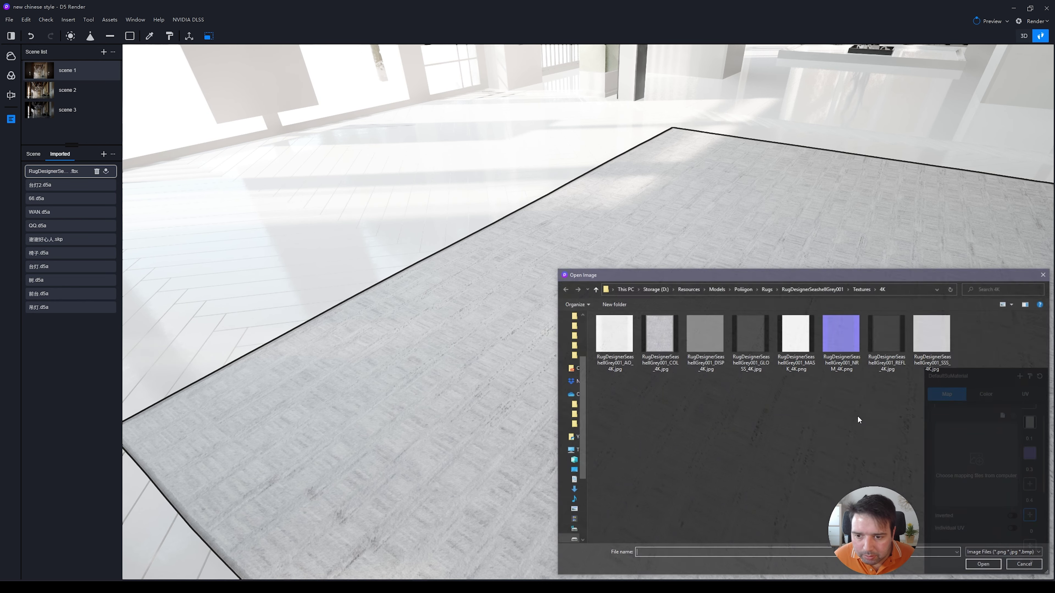
double_click(752, 338)
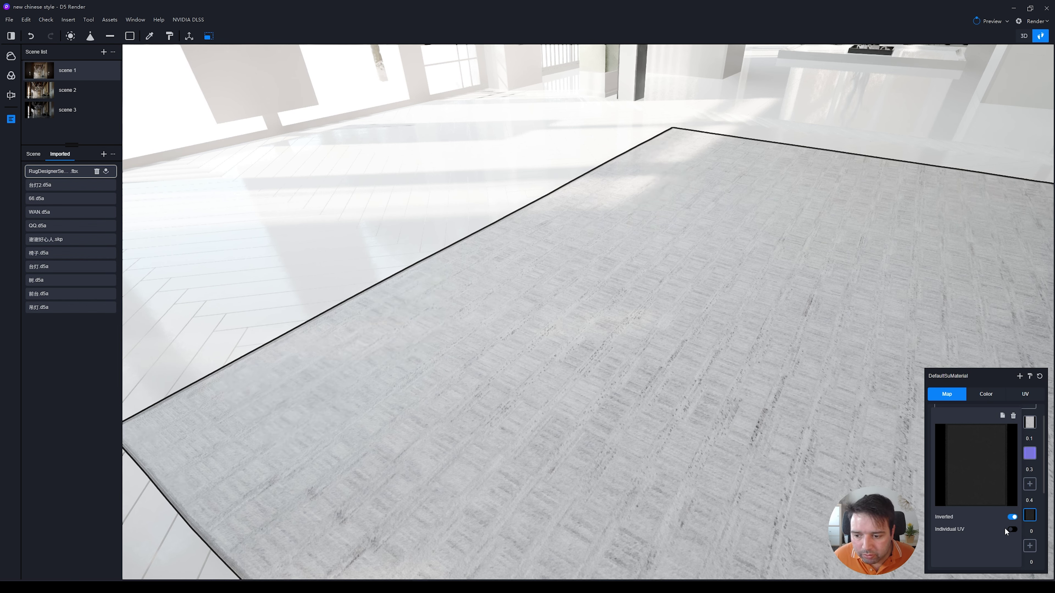
Load RugDesignerSeashellGrey001_AO_4K.jpg as the rug material's AO map
scroll(1007, 523, "down", 5)
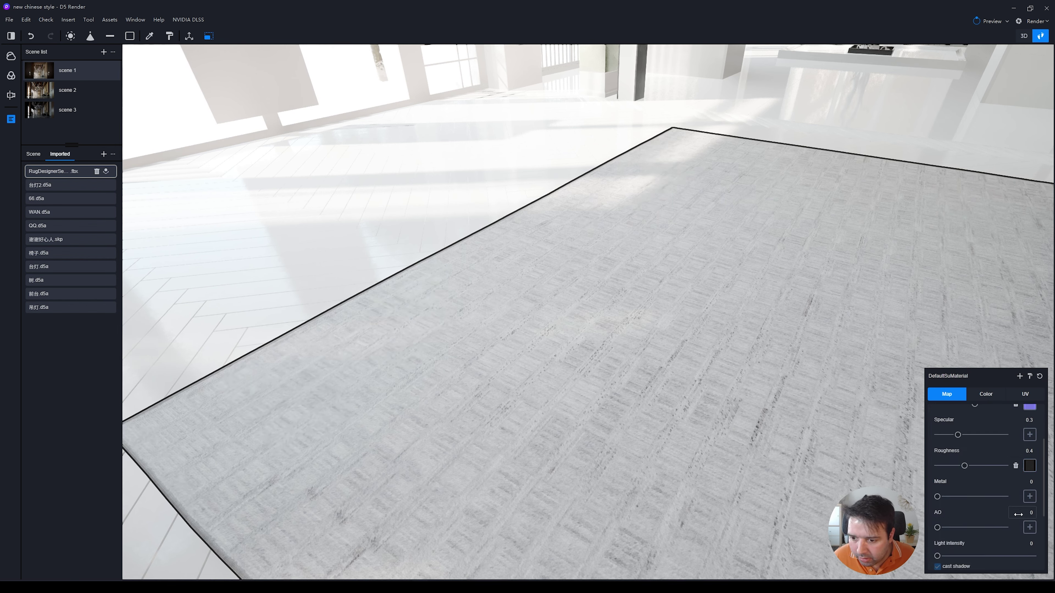
left_click(1030, 528)
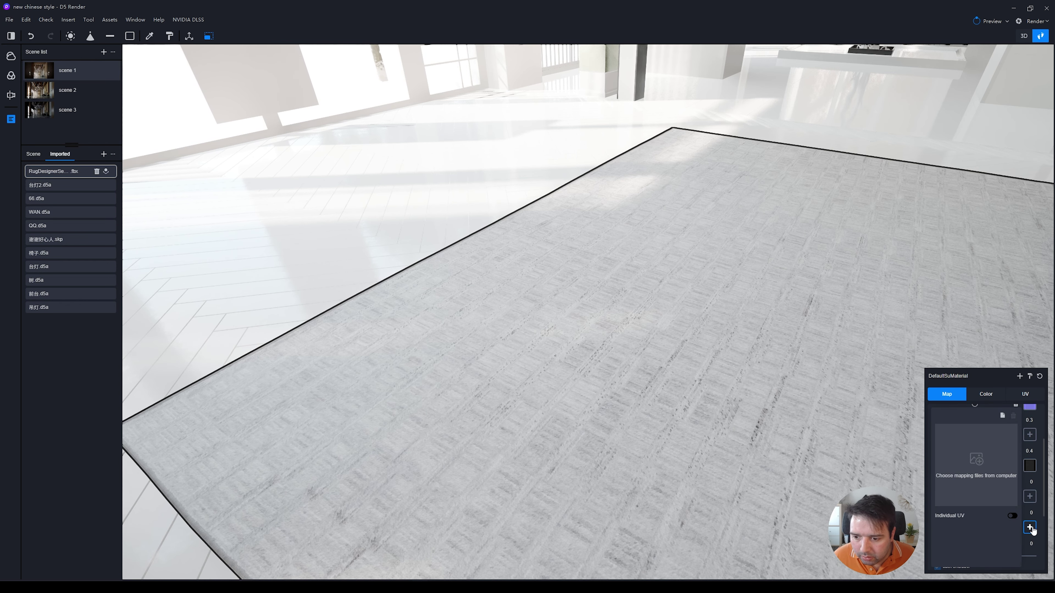
left_click(994, 472)
double_click(614, 341)
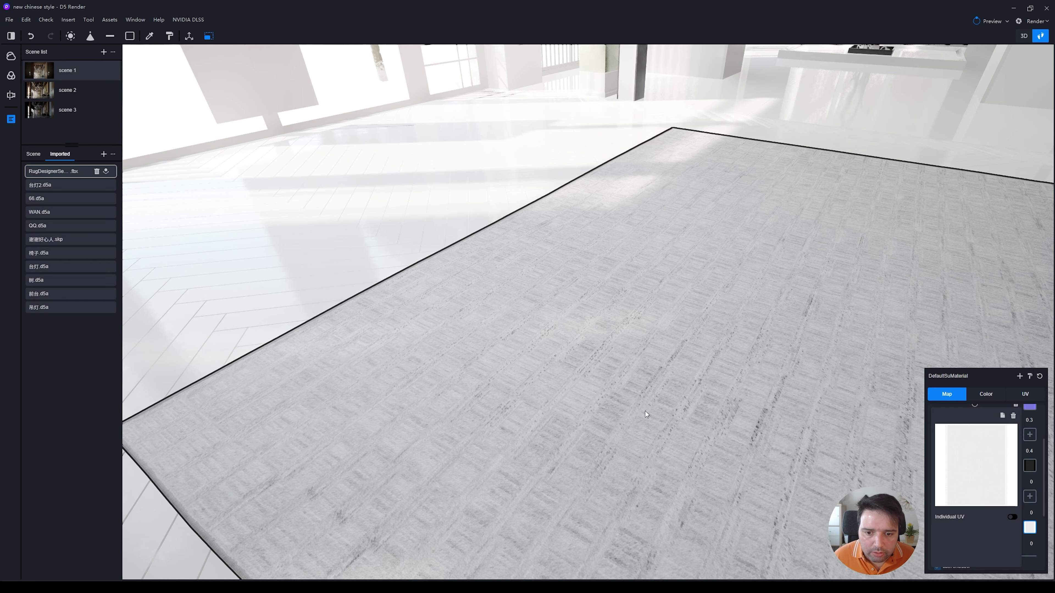
left_click(1039, 515)
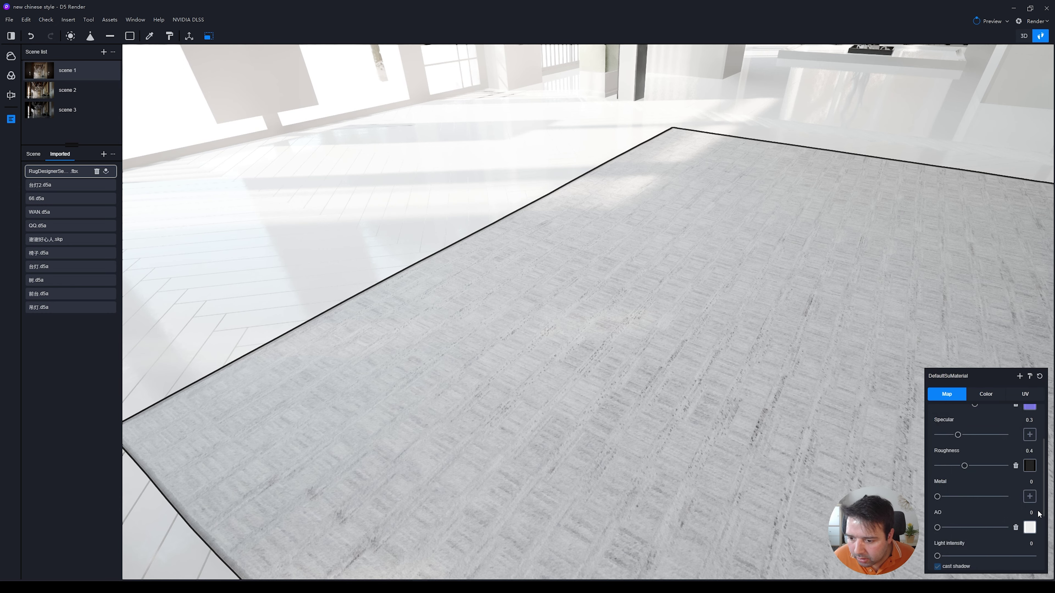
Examine the textured rug's surface and edges up close and from farther away in the lobby
scroll(1038, 515, "down", 1)
right_click_drag(752, 352, 788, 328)
scroll(788, 329, "down", 5)
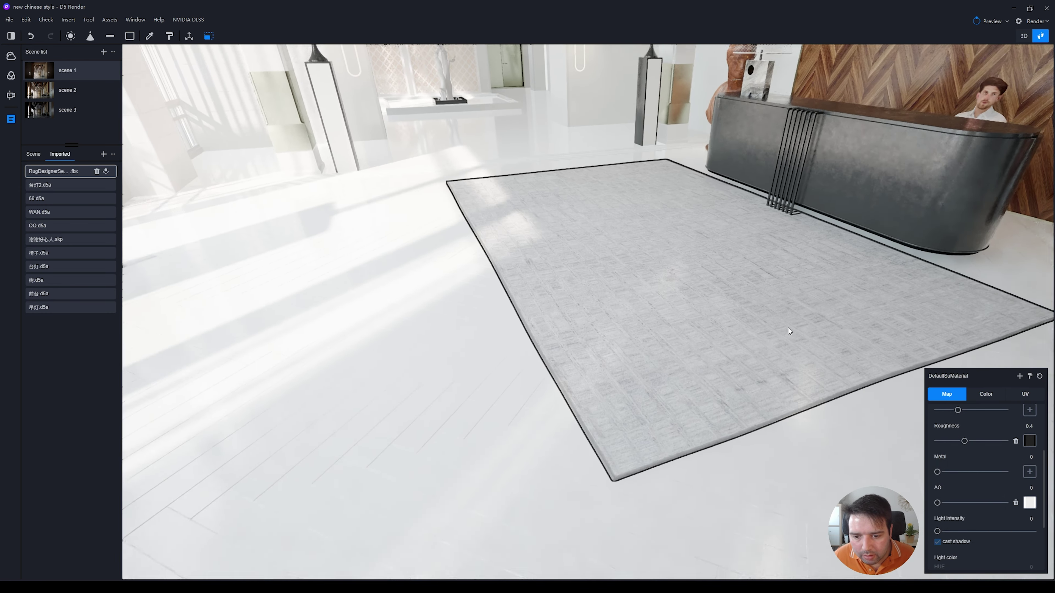
scroll(788, 327, "up", 5)
scroll(812, 428, "up", 2)
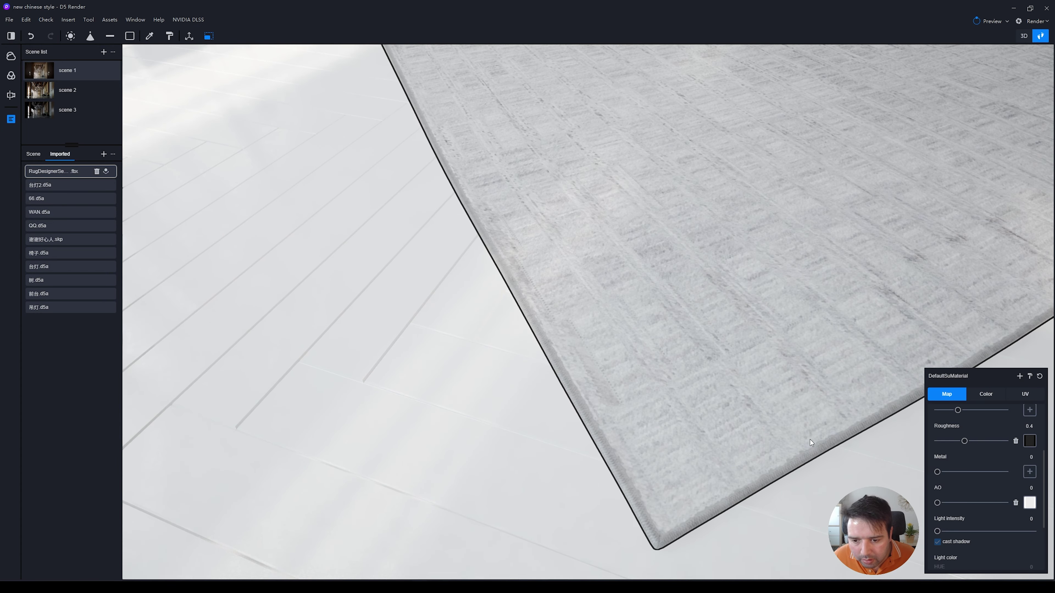
scroll(810, 441, "down", 2)
scroll(806, 446, "up", 3)
scroll(804, 446, "down", 5)
right_click_drag(804, 446, 656, 254)
scroll(645, 332, "down", 5)
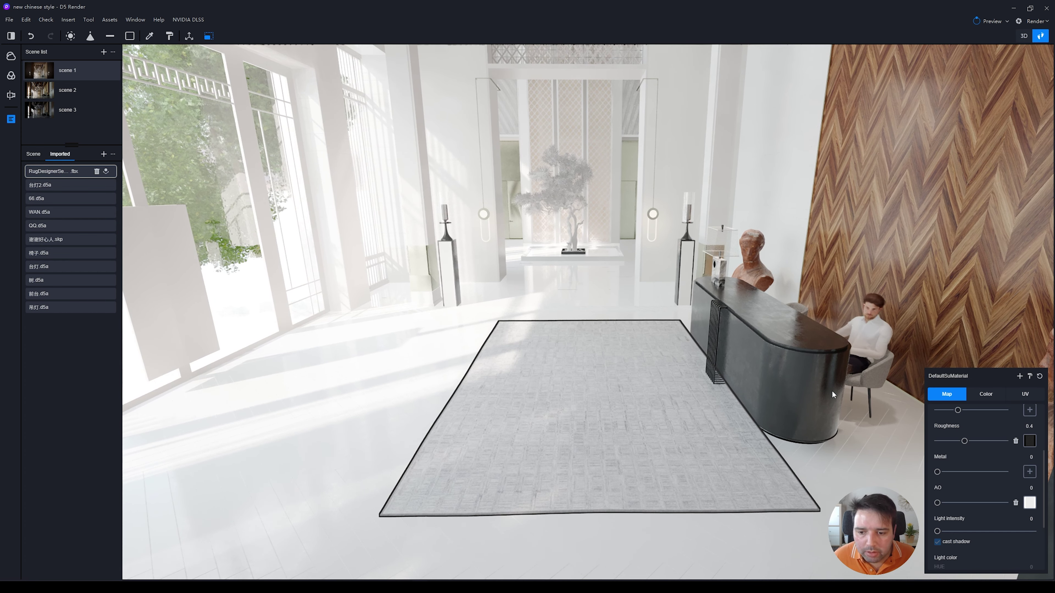
Select the rug model and move it away from the reception desk along the Y axis to about Y 2090
key("Escape")
left_click(628, 396)
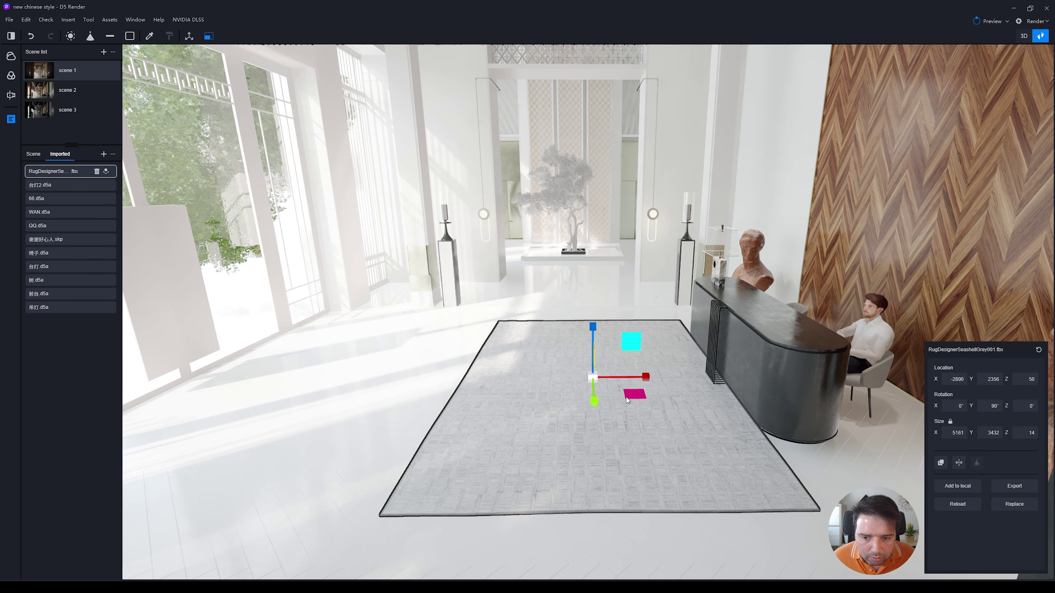
scroll(640, 381, "up", 1)
key("space")
left_click_drag(586, 386, 518, 381)
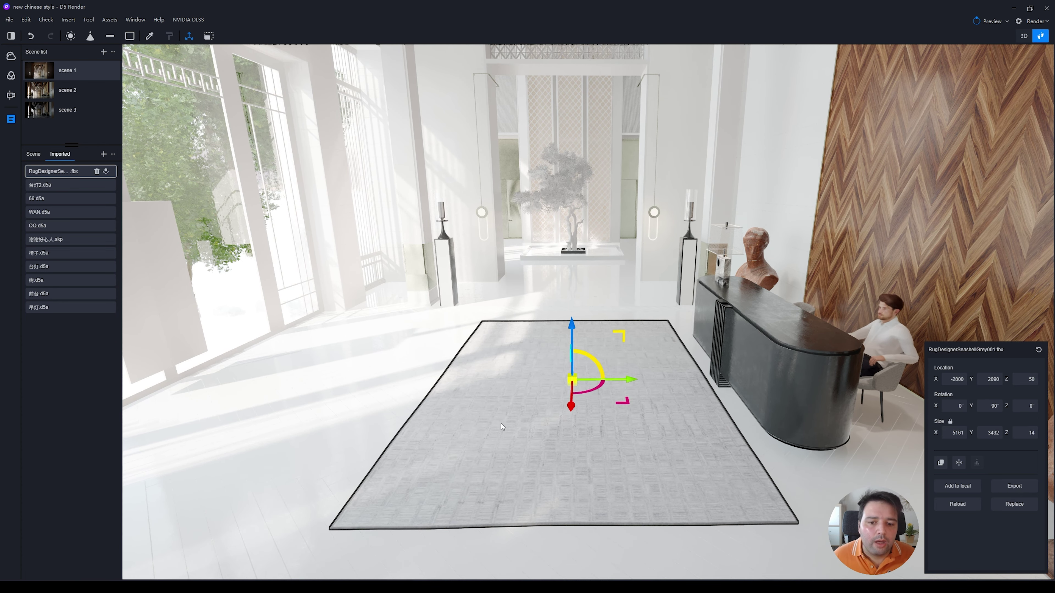
Back away from the rug to examine its placement within the whole lobby
key("s")
right_click_drag(501, 424, 500, 362)
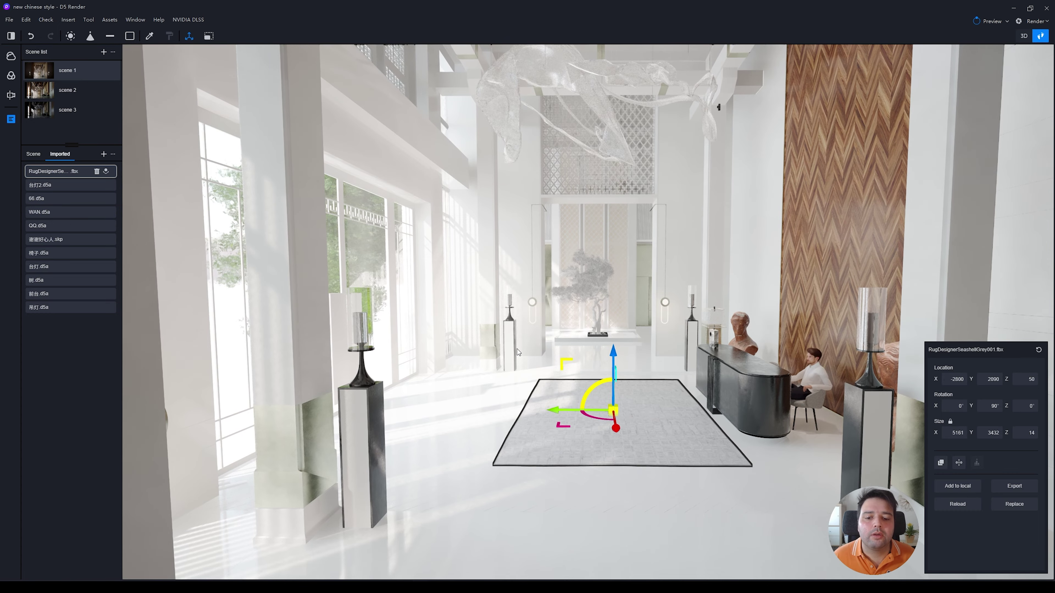
left_click(543, 330)
scroll(546, 319, "up", 5)
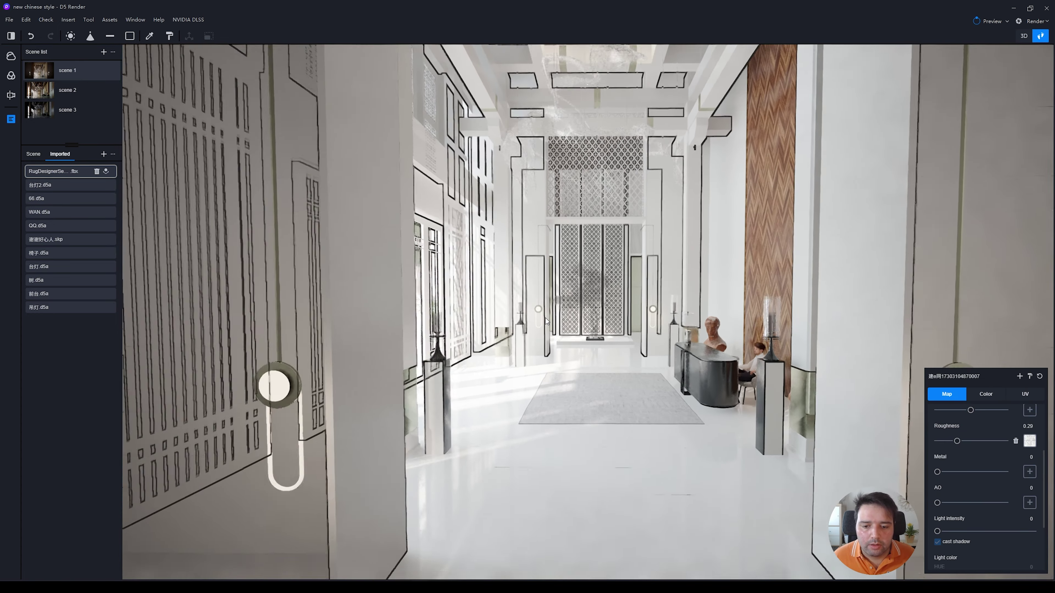
scroll(546, 319, "up", 3)
scroll(546, 318, "up", 5)
scroll(547, 317, "down", 5)
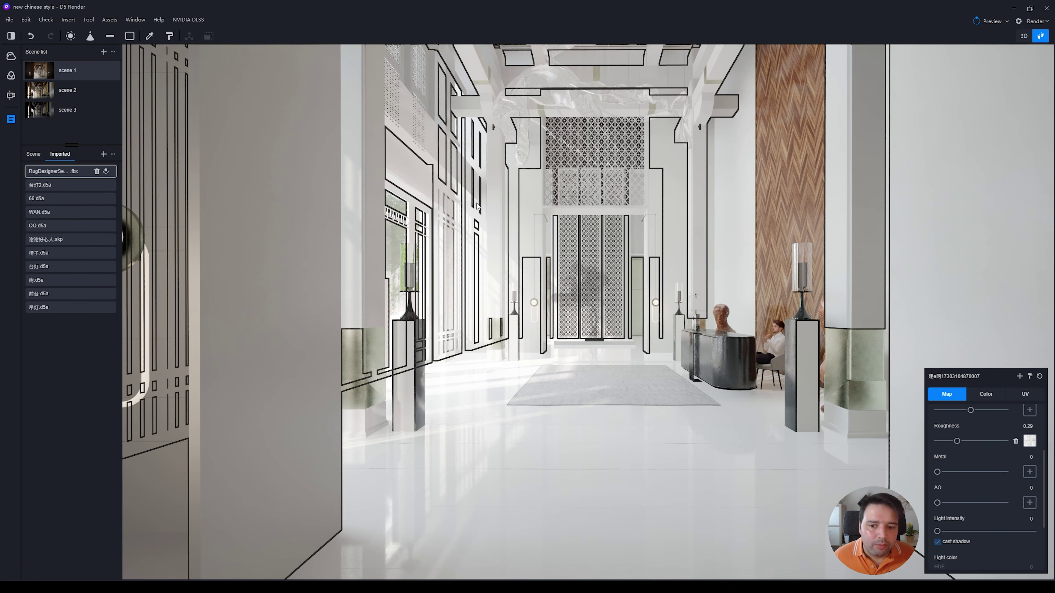
Set the custom HDRI's sky light intensity to 1, color temperature to 10650 K and rotation to 0°
left_click(6, 59)
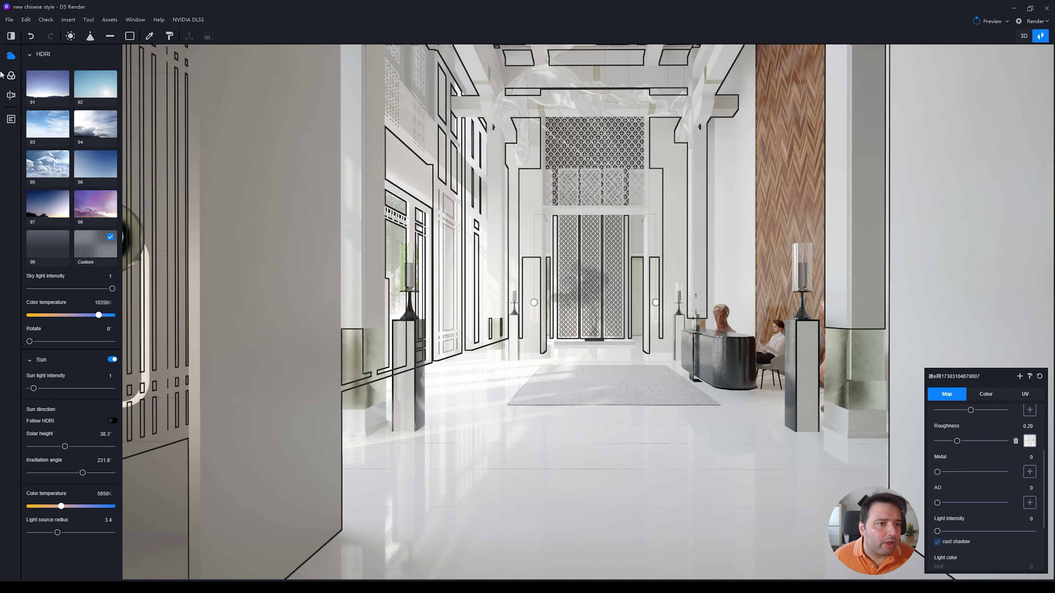
mouse_move(107, 245)
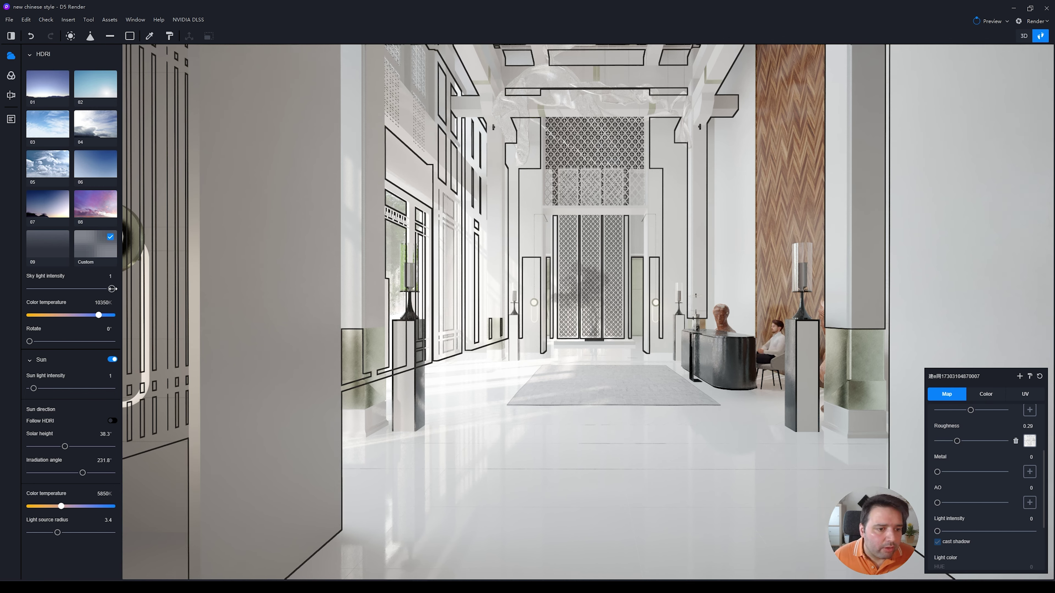
left_click_drag(111, 287, 29, 288)
left_click(110, 276)
type("1")
left_click_drag(99, 315, 80, 319)
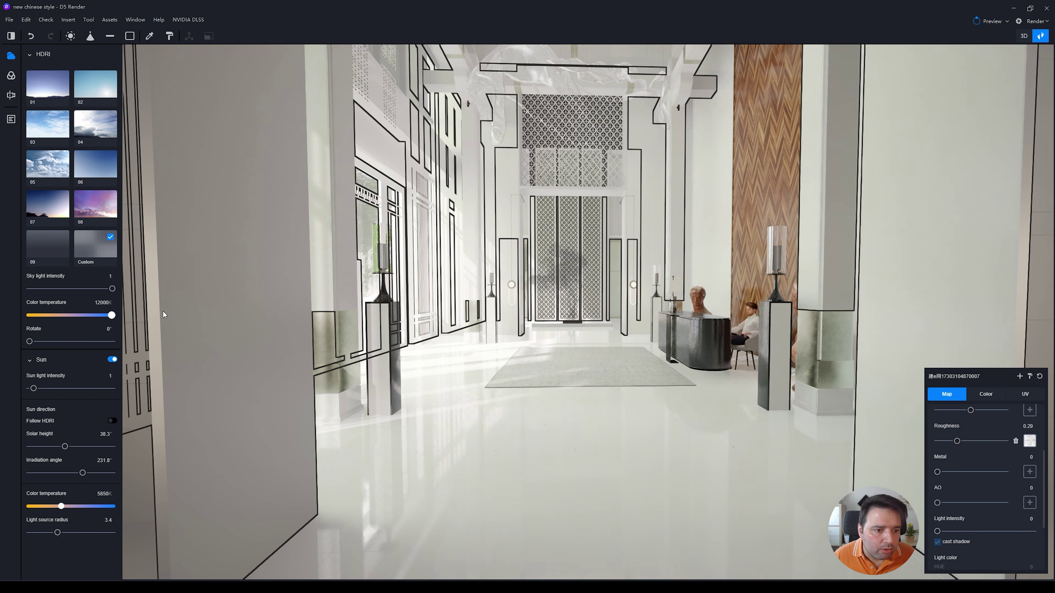
left_click_drag(110, 315, 105, 315)
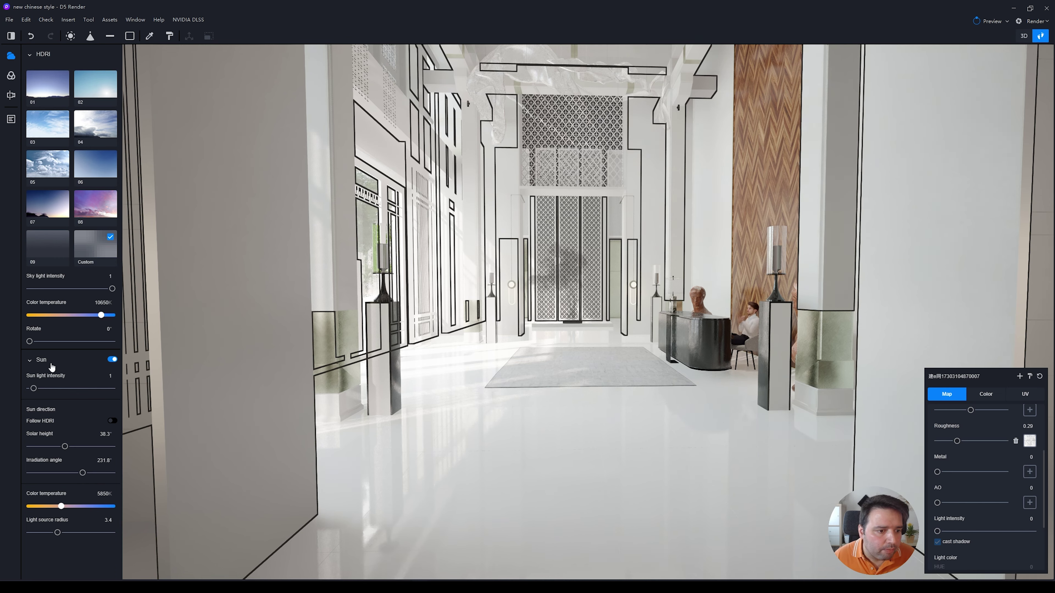
left_click_drag(51, 342, 16, 344)
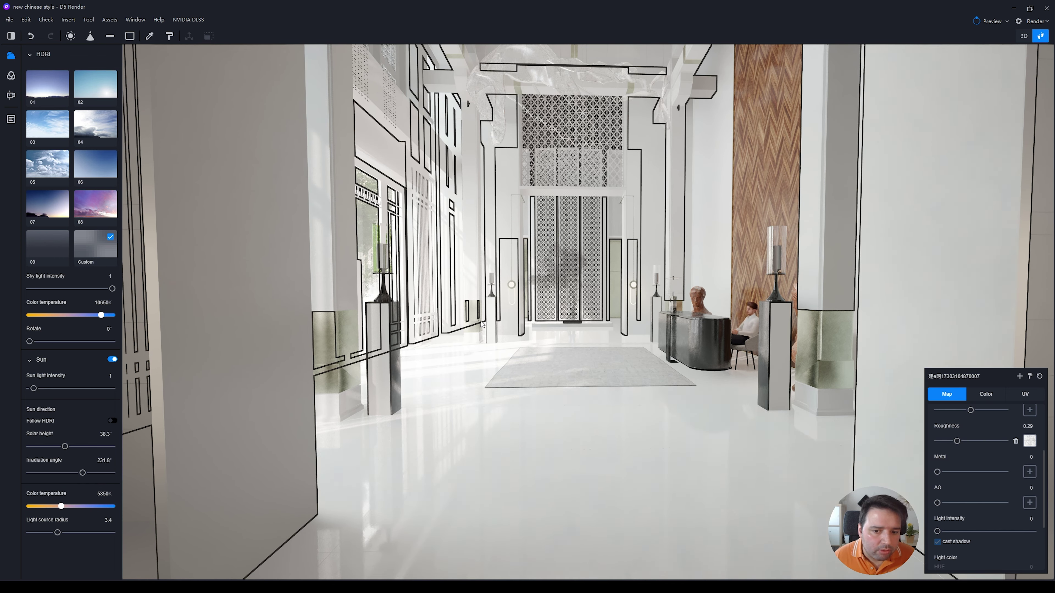
Switch the sun off and on again, and set its light intensity to 1.01
left_click(112, 361)
left_click(113, 360)
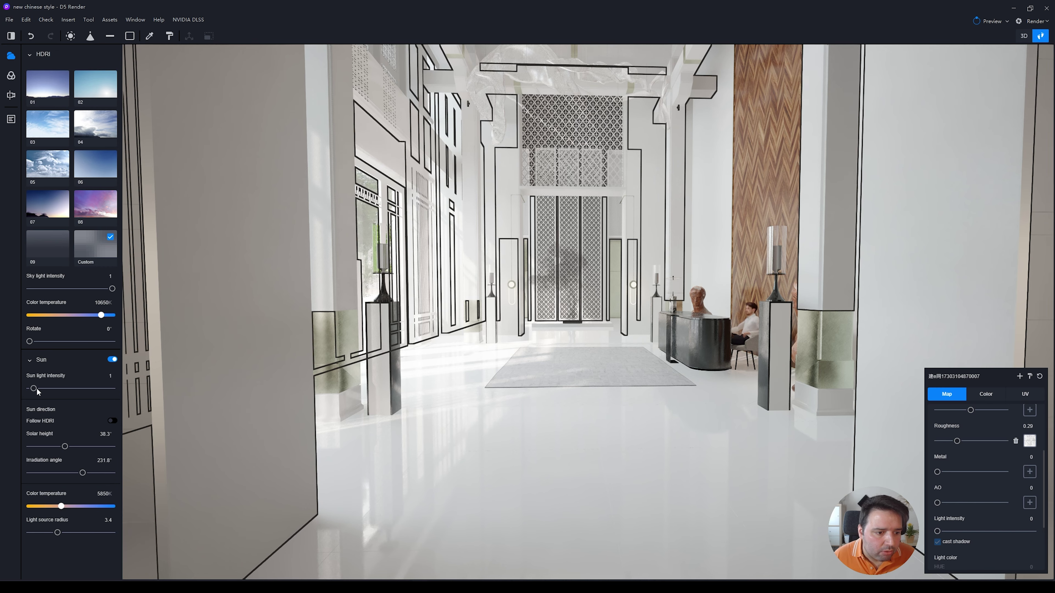
mouse_move(38, 389)
left_mouse_down()
mouse_move(91, 388)
mouse_move(22, 394)
mouse_move(35, 388)
left_mouse_up()
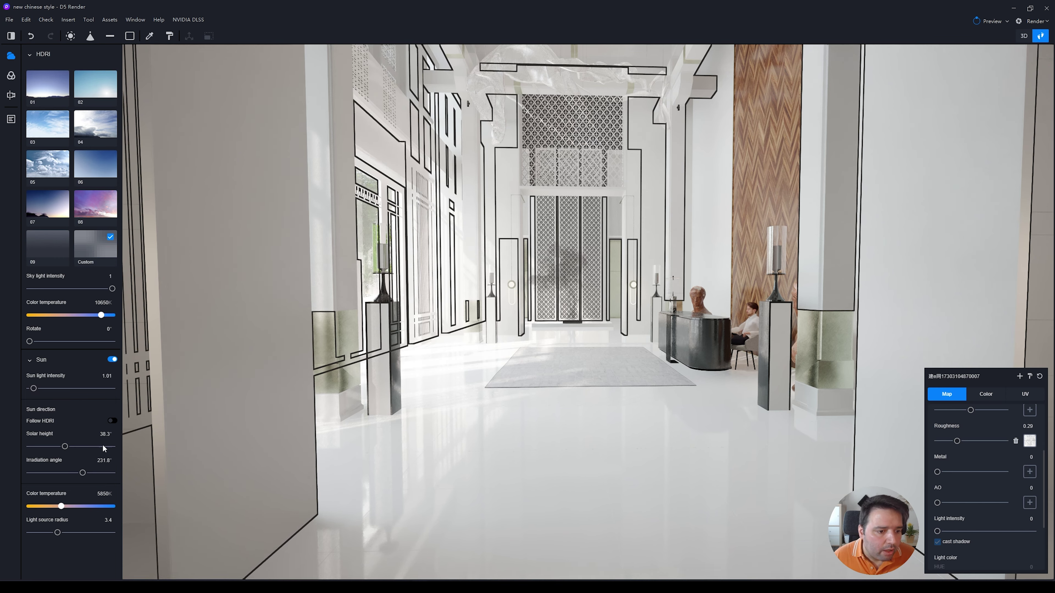
Set the sun's solar height to 15.9°, irradiation angle to 256.4° and light source radius to 3
left_click_drag(66, 447, 45, 457)
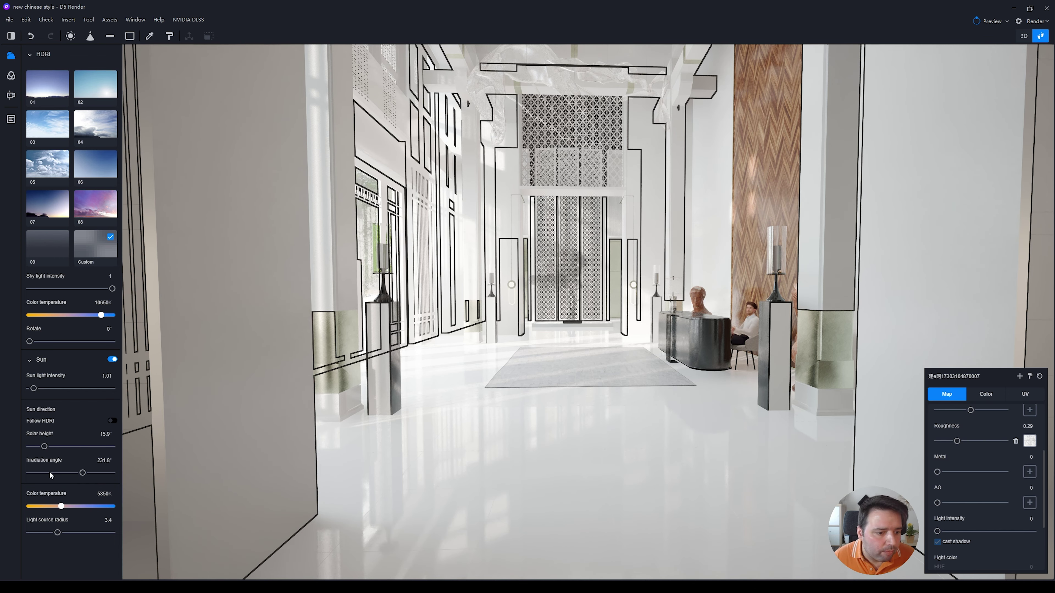
mouse_move(83, 473)
left_mouse_down()
mouse_move(77, 482)
mouse_move(95, 483)
mouse_move(88, 490)
left_mouse_up()
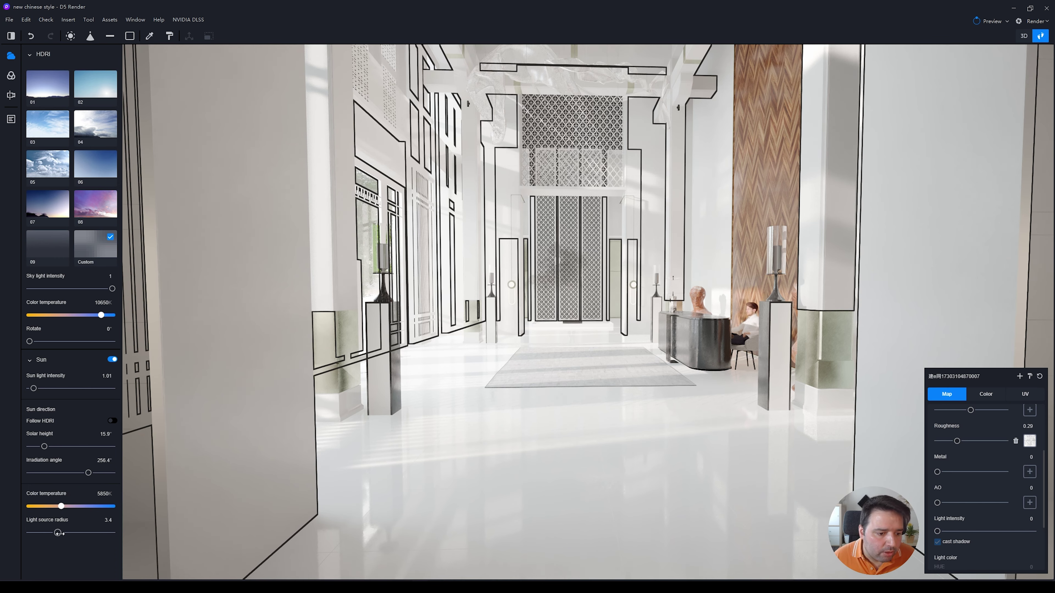
left_click_drag(59, 533, 46, 533)
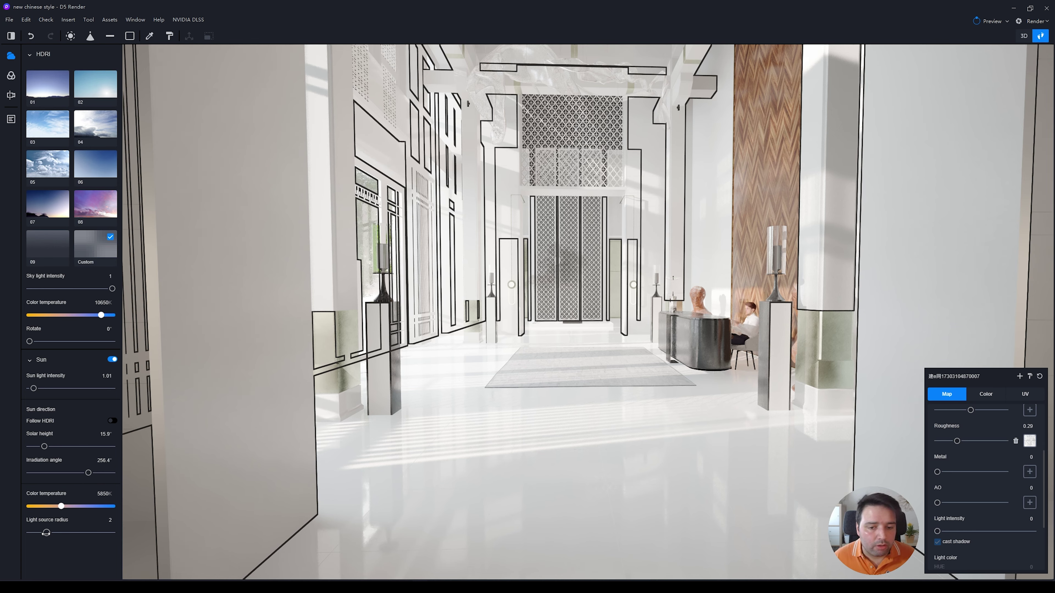
mouse_move(46, 533)
left_mouse_down()
mouse_move(140, 534)
mouse_move(1, 540)
mouse_move(55, 533)
left_mouse_up()
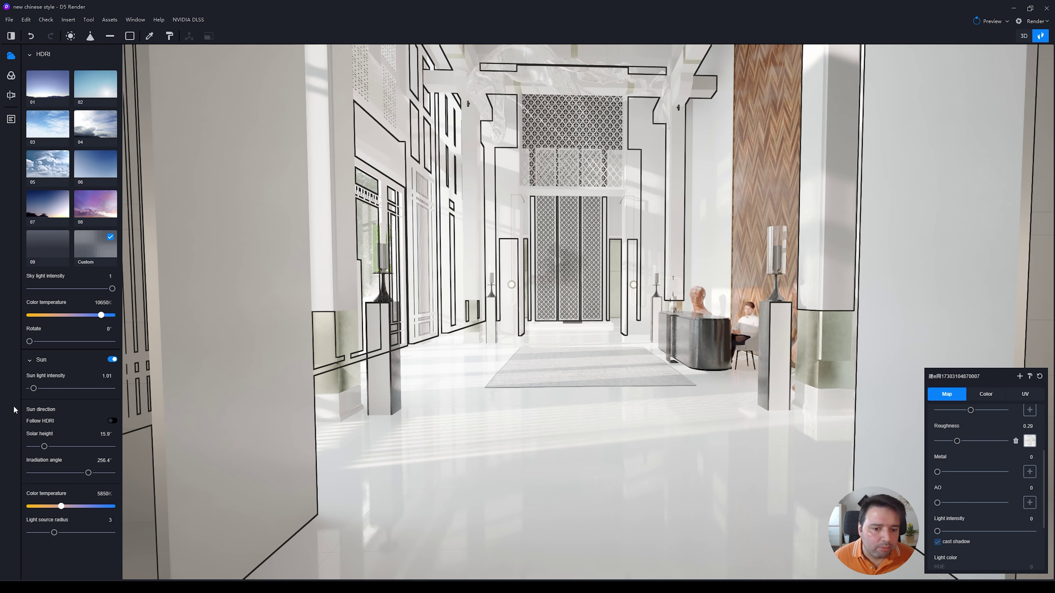
Open the color adjustments, set the contrast to -0.18 and clear the wall material selection
left_click(11, 78)
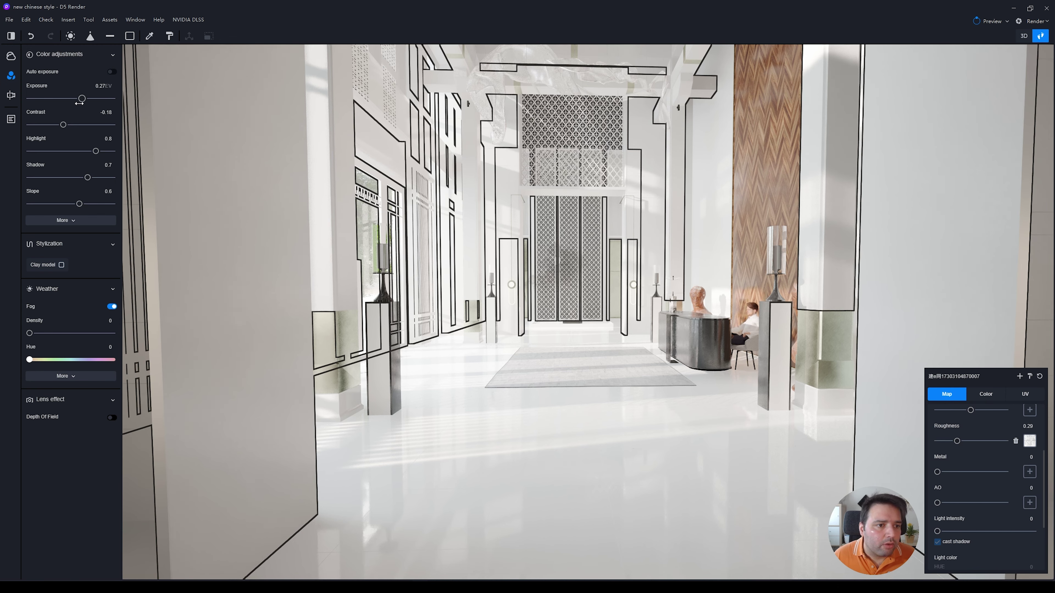
left_click_drag(46, 124, 62, 125)
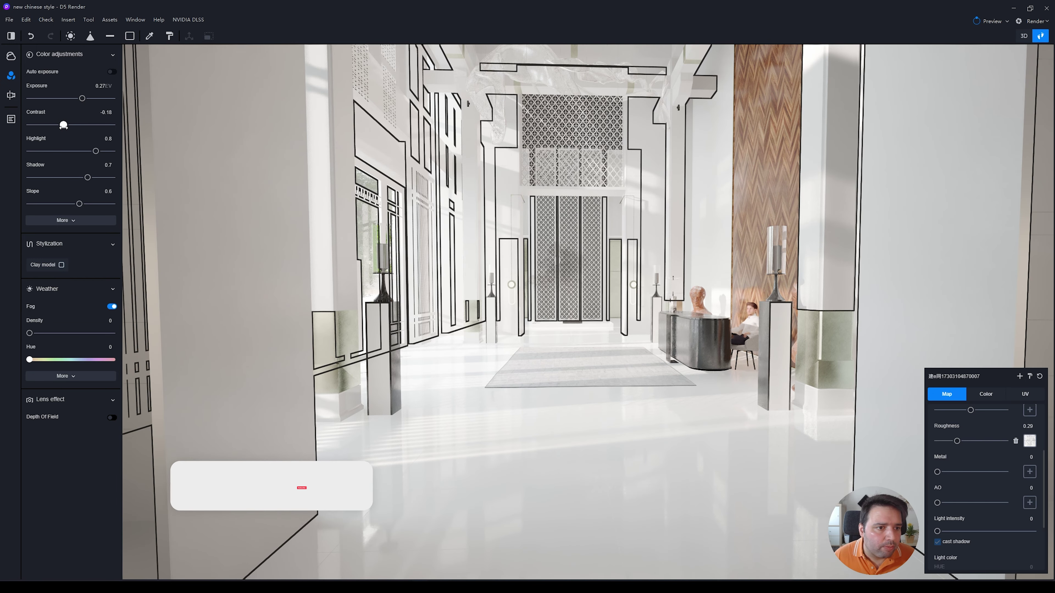
left_click(26, 20)
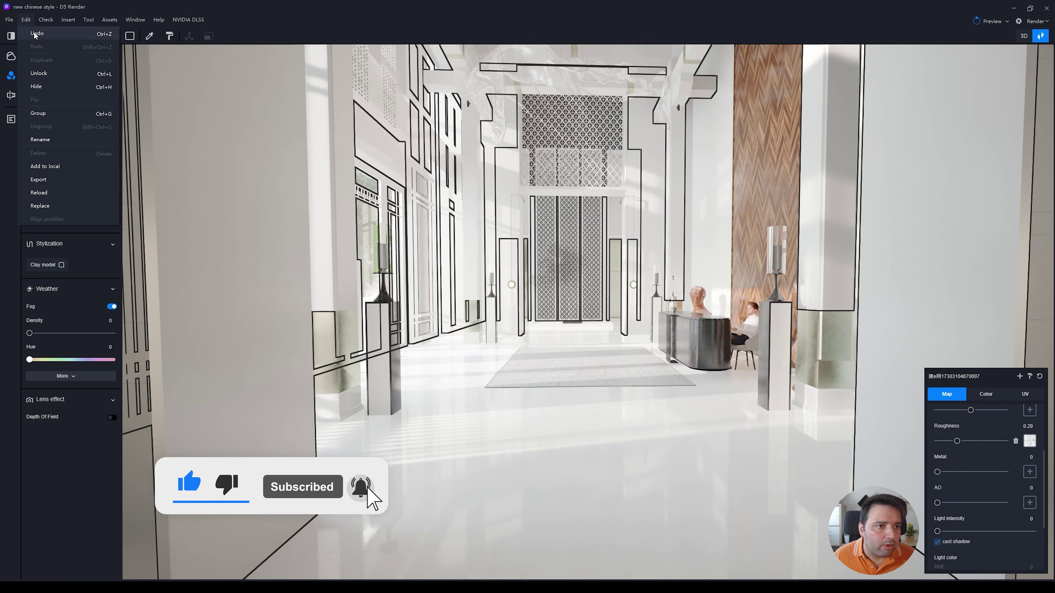
left_click(28, 18)
key("Escape")
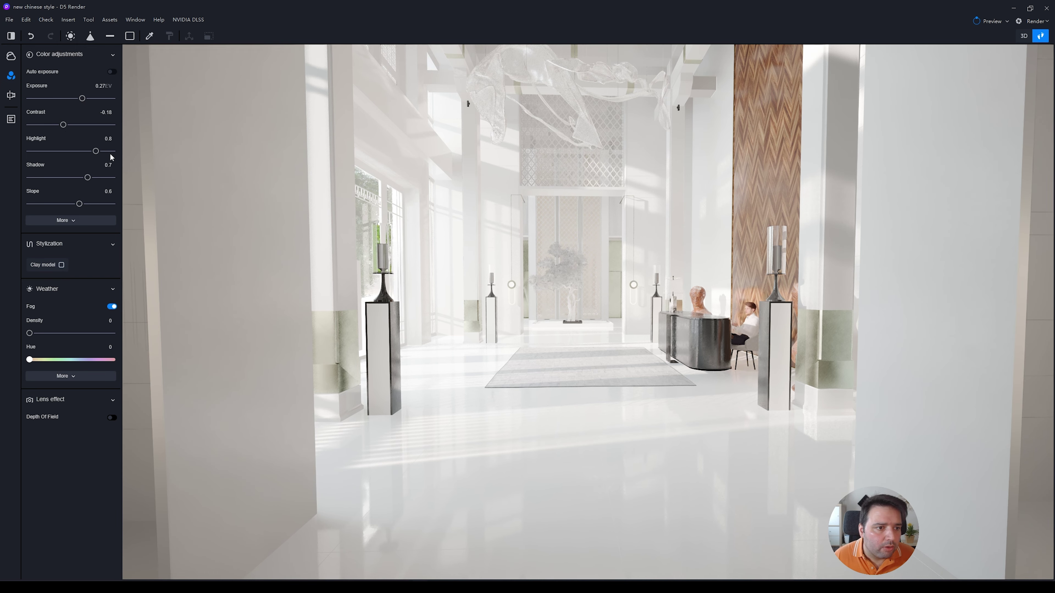
Try a shadow value of 0 in the color adjustments and undo it
left_click_drag(98, 177, 8, 187)
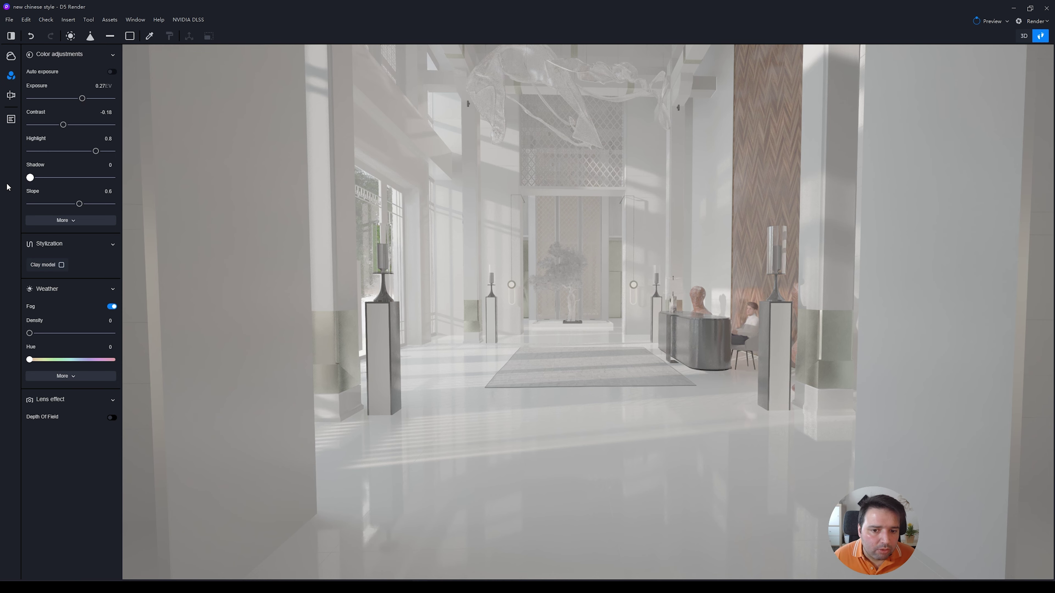
key("ctrl+z")
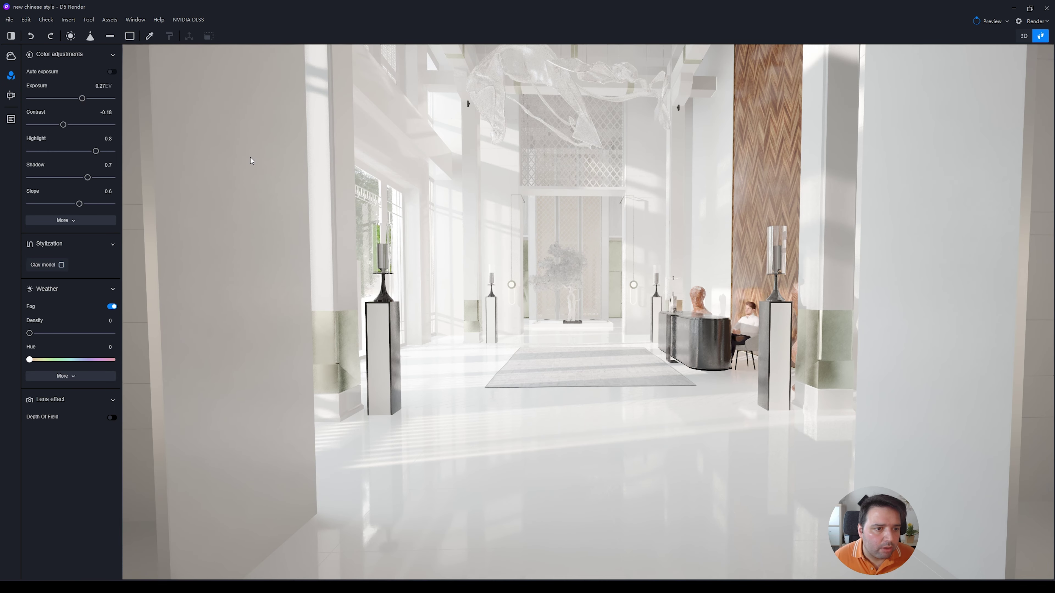
Expand the additional color adjustments and set the bloom to 0.28
left_click(97, 221)
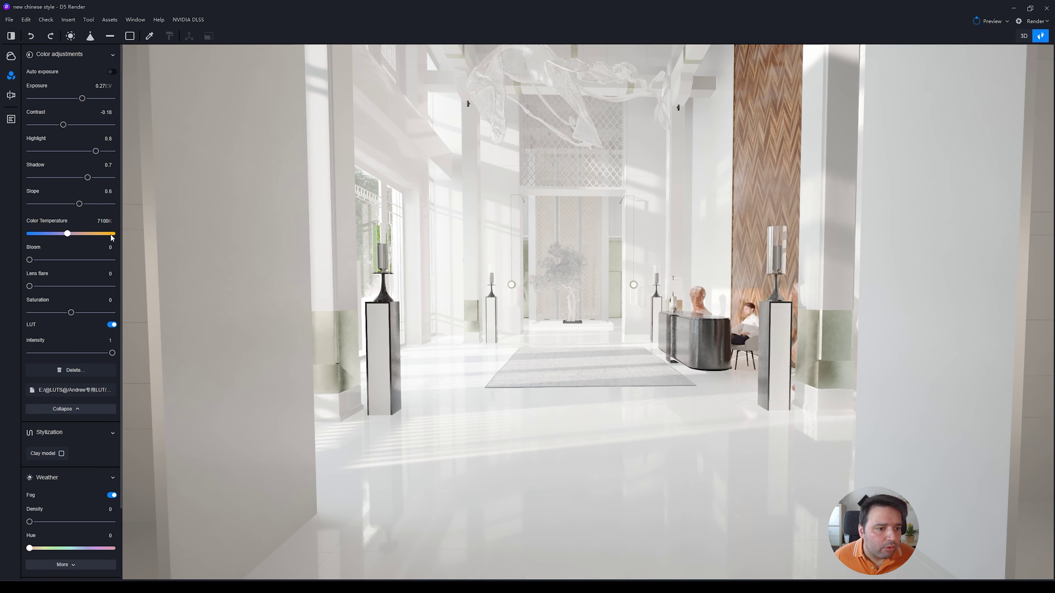
left_click_drag(29, 260, 47, 273)
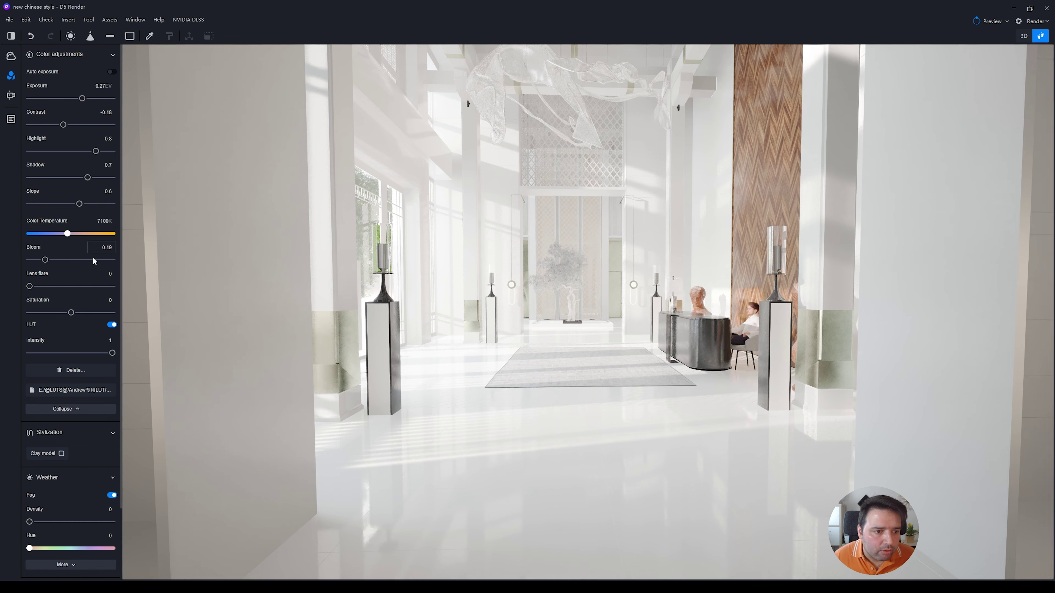
left_click_drag(44, 259, 53, 259)
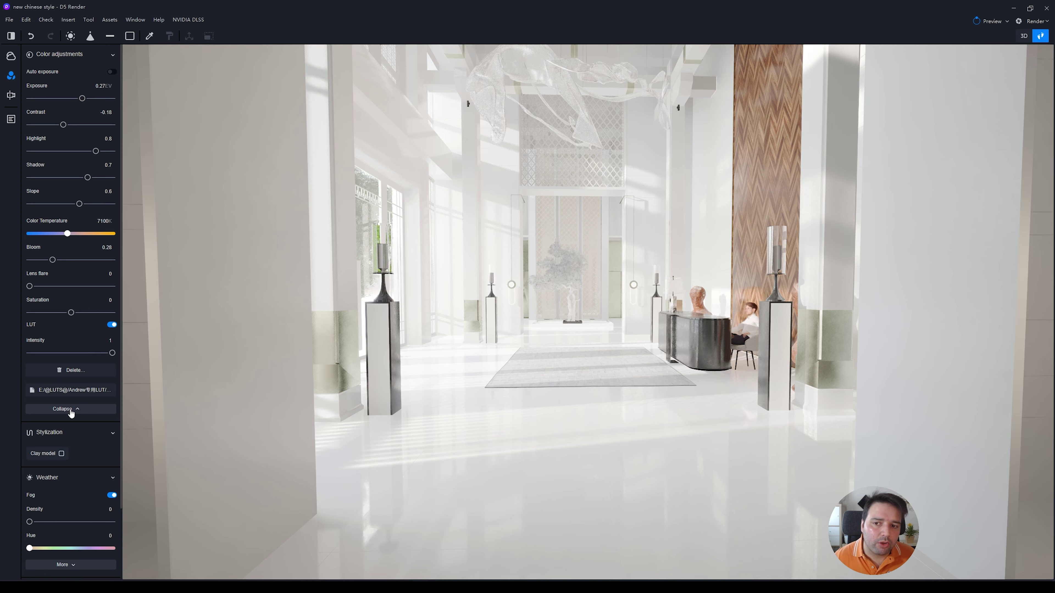
Turn on the clay model stylization and look at the lobby from farther back
scroll(80, 428, "down", 1)
left_click(62, 405)
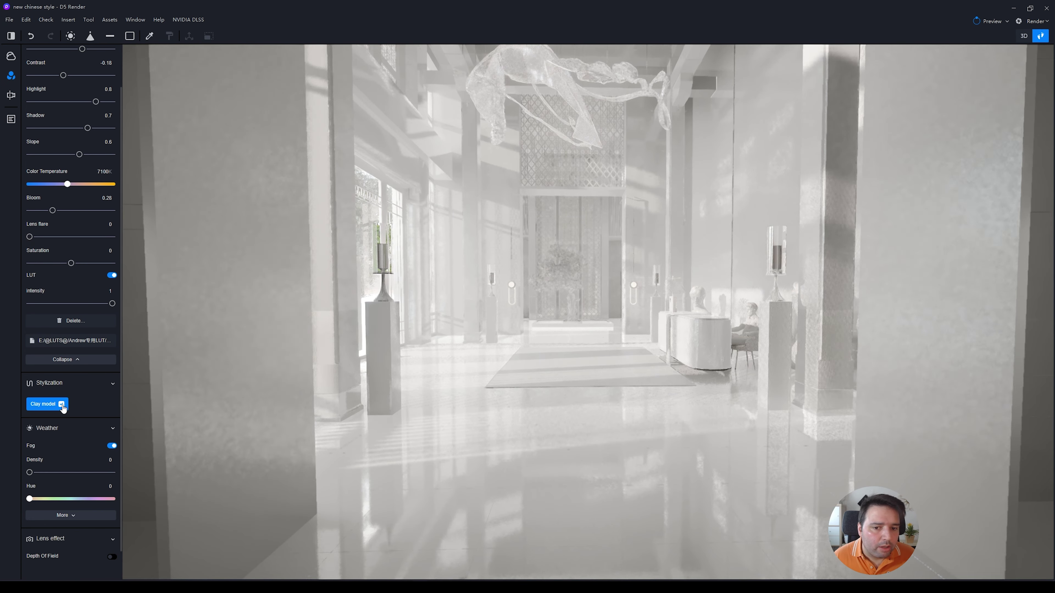
scroll(416, 349, "down", 2)
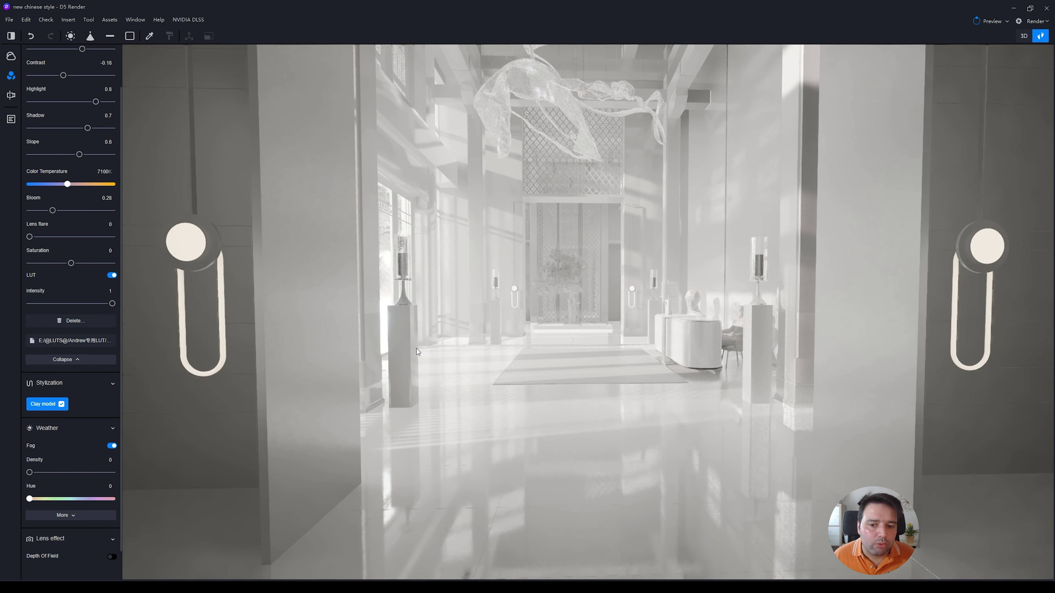
right_click_drag(416, 348, 416, 339)
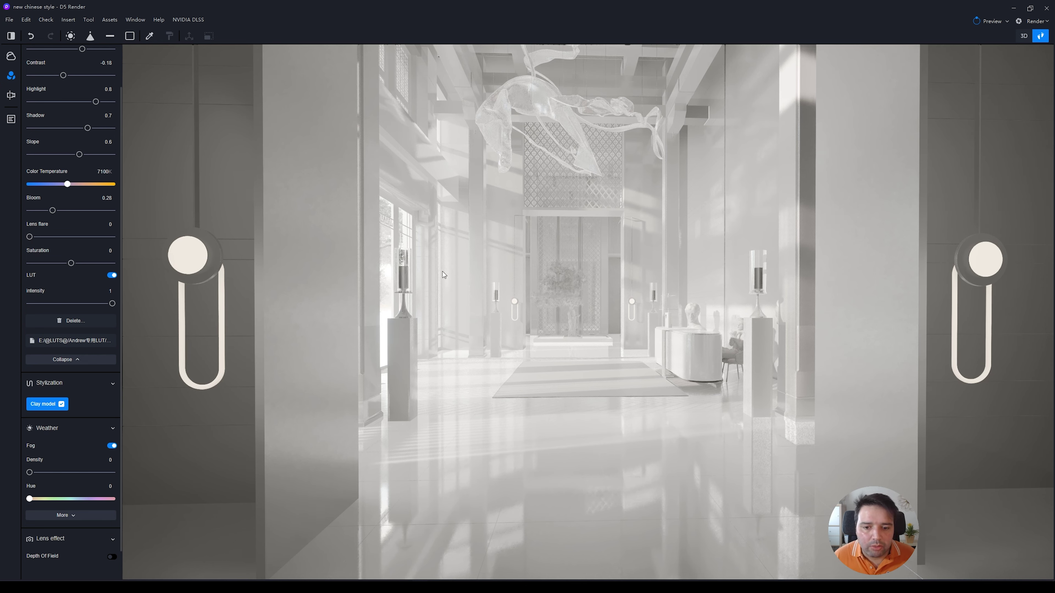
scroll(56, 479, "up", 1)
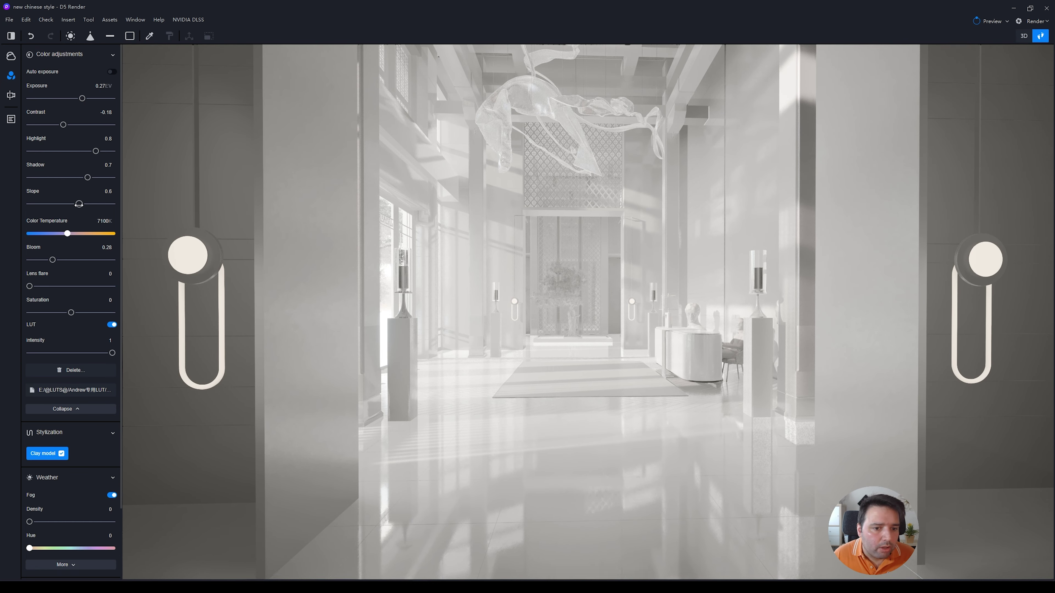
Set the slope to 0.83, the shadow to 0.77 and the bloom to 0.06, with the clay model turned off
left_click_drag(74, 204, 97, 177)
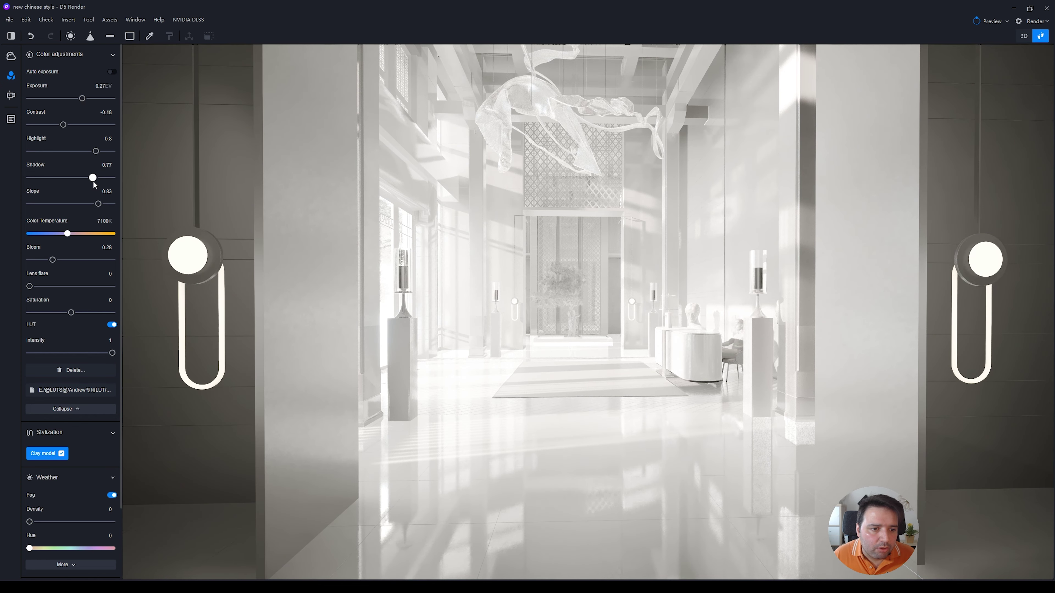
left_click(61, 454)
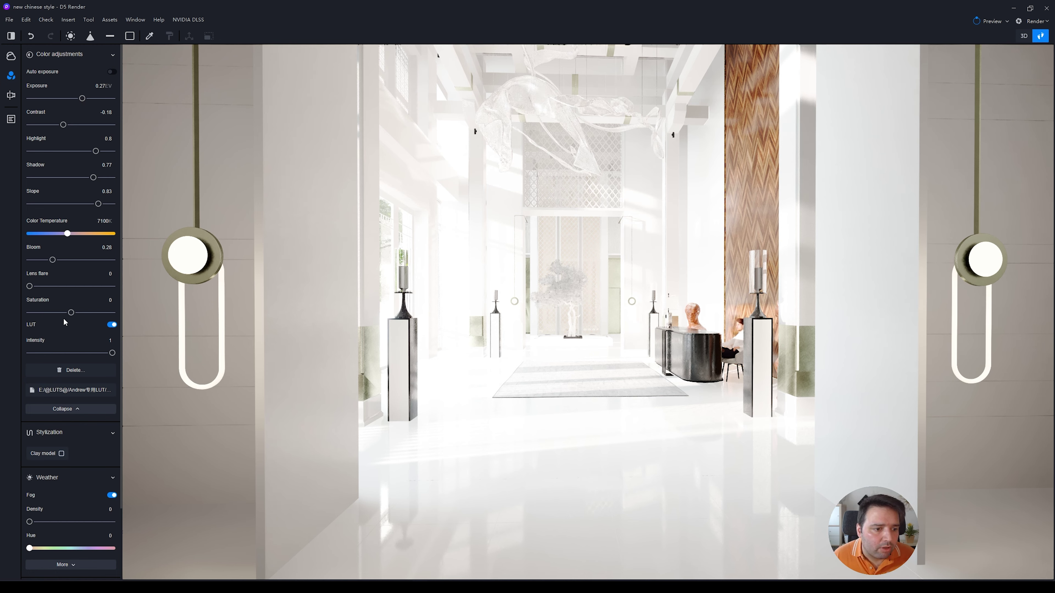
left_click_drag(50, 259, 34, 260)
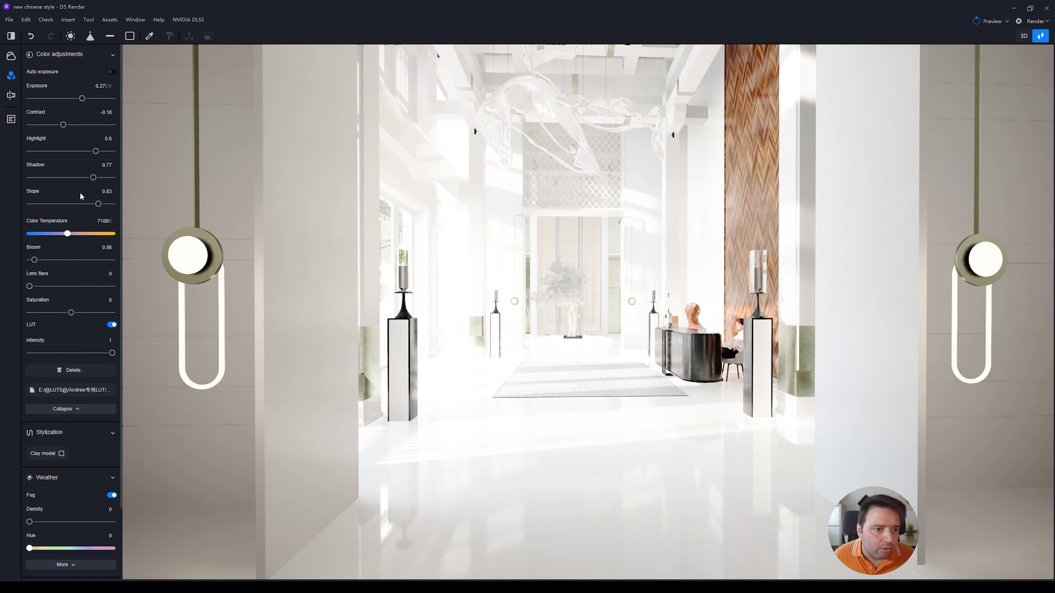
Set the highlight to 0.44, shadow to 0.72 and slope to 0.66 while temporarily previewing the clay model
left_click(63, 454)
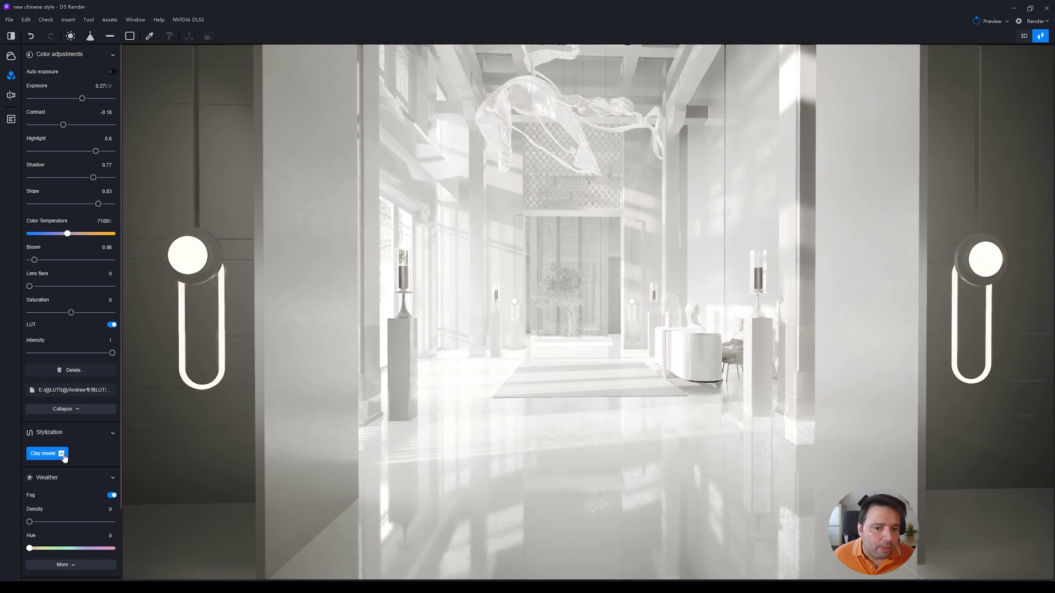
left_click_drag(96, 151, 84, 203)
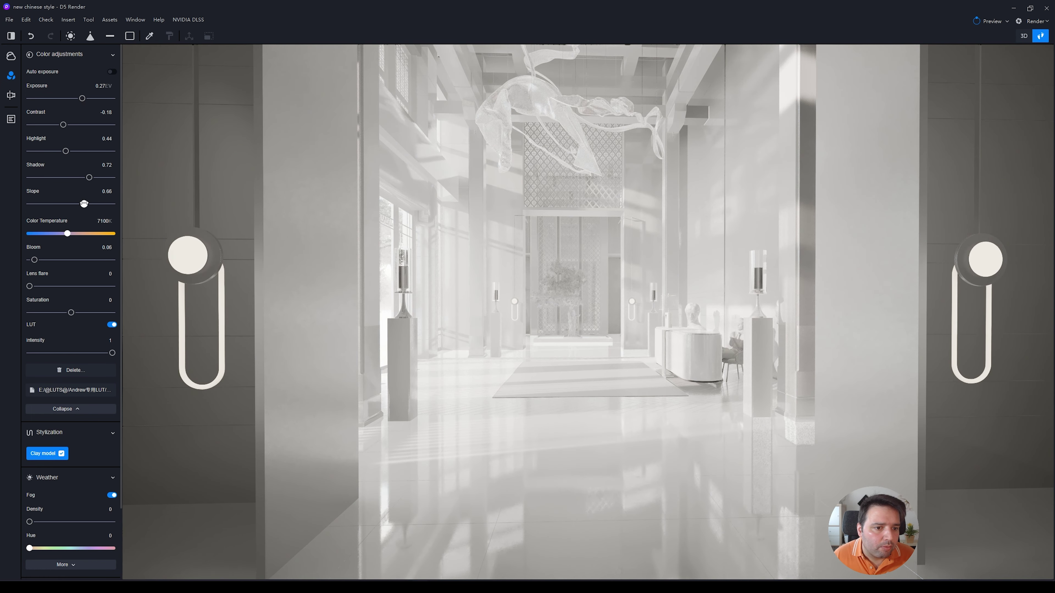
left_click(61, 453)
scroll(49, 488, "down", 2)
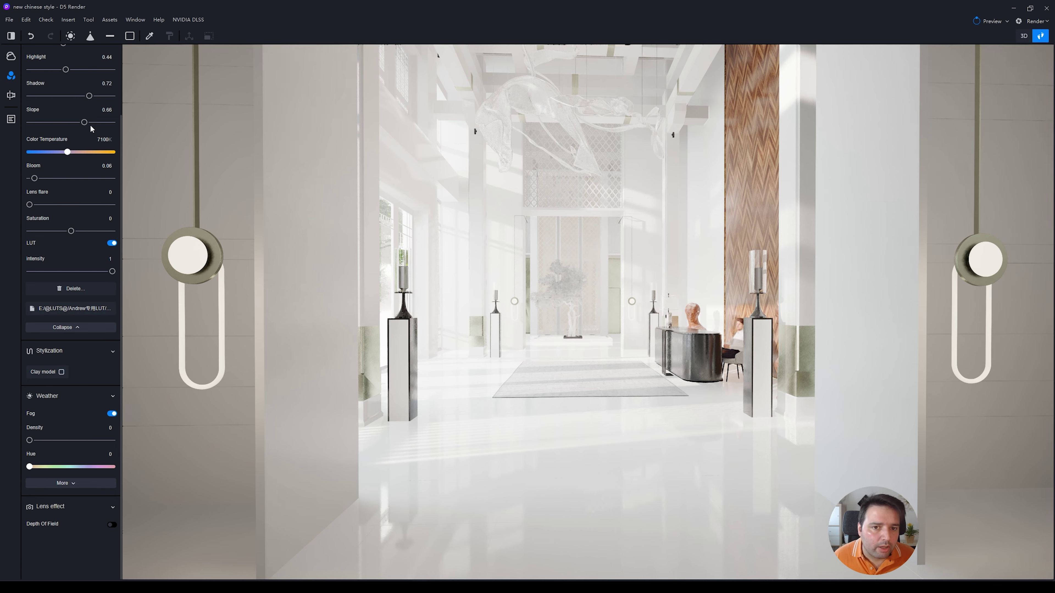
Try a camera movement speed of 50 by moving forward and back through the lobby
left_click(11, 95)
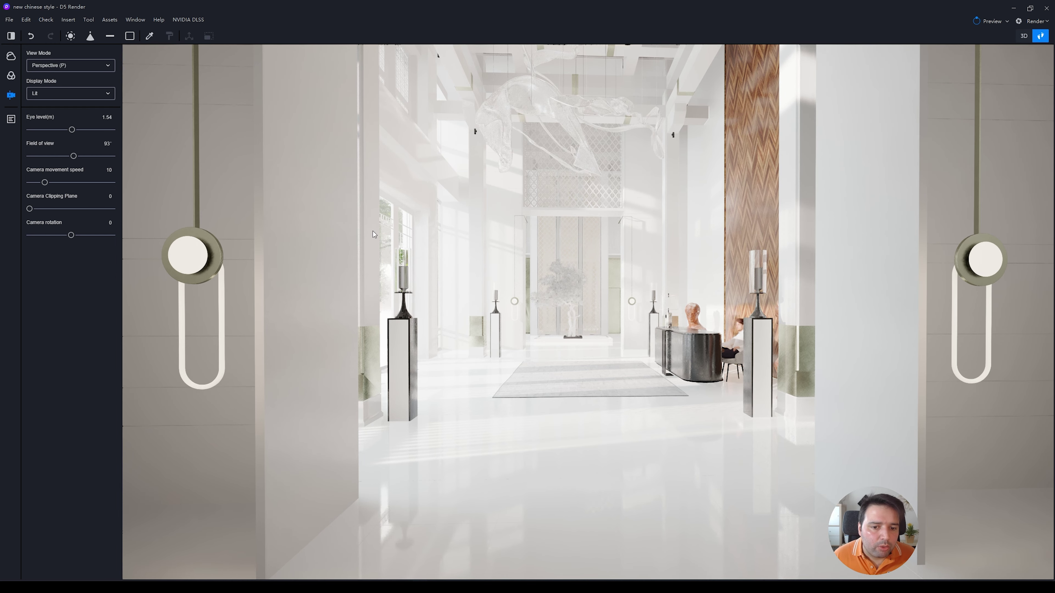
key("w")
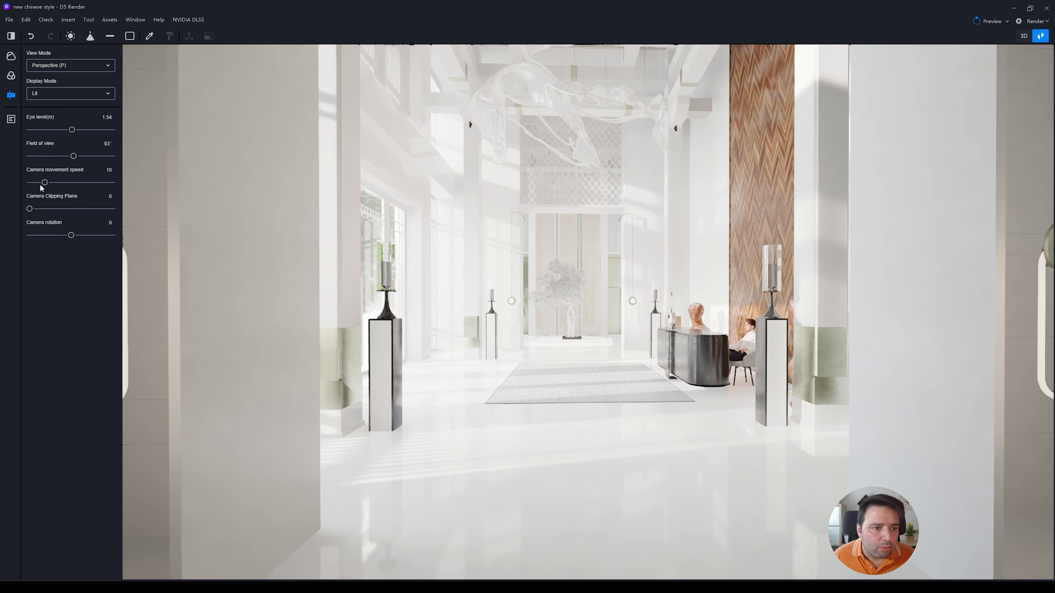
key("w")
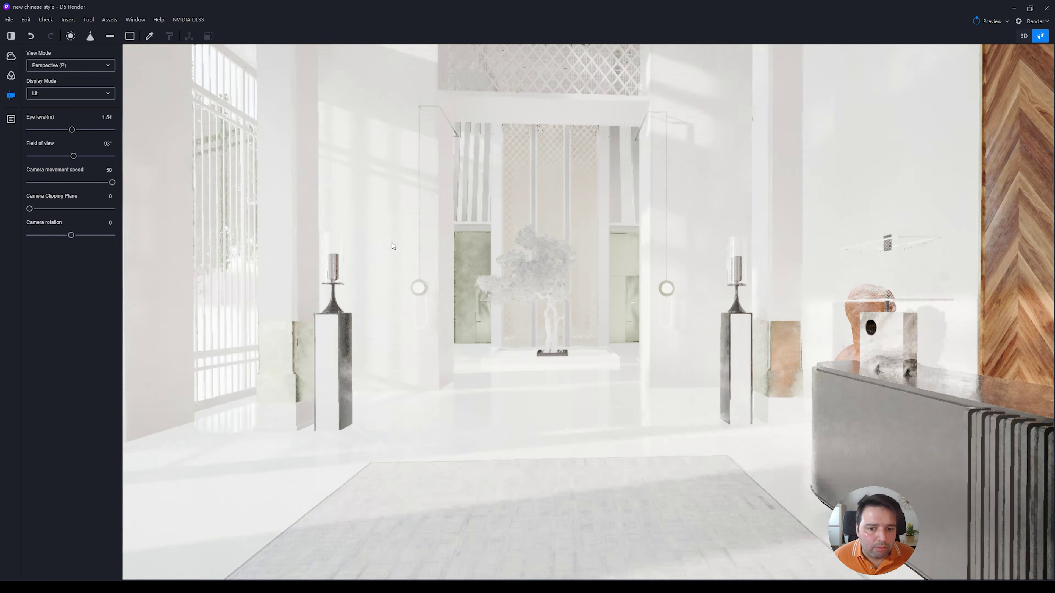
key("s")
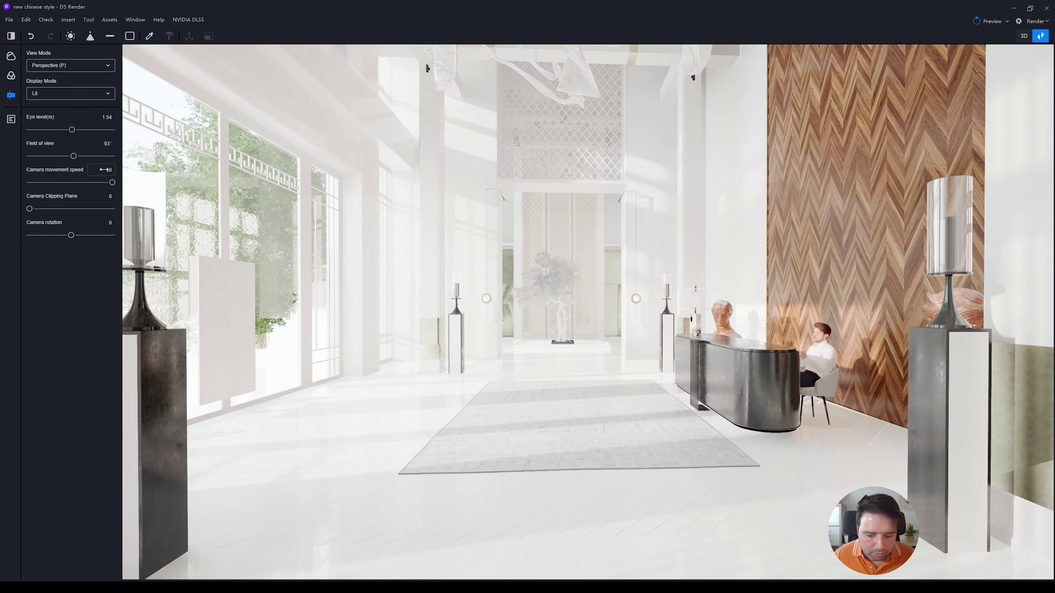
Set the camera movement speed to 10 and move the view close to the candle holder pedestal beside the rug
left_click(108, 170)
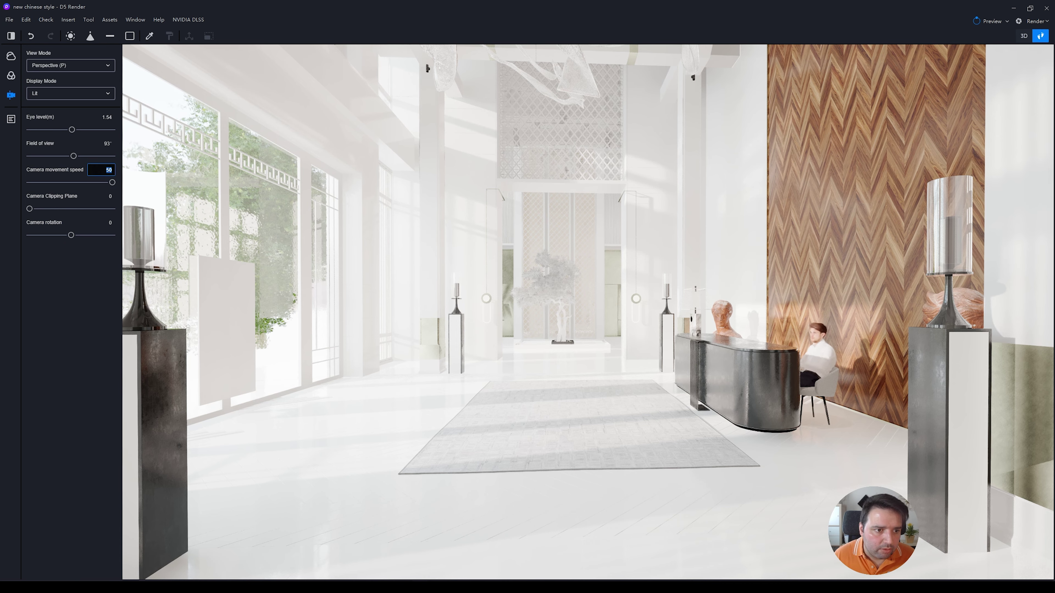
type("10")
key("Return")
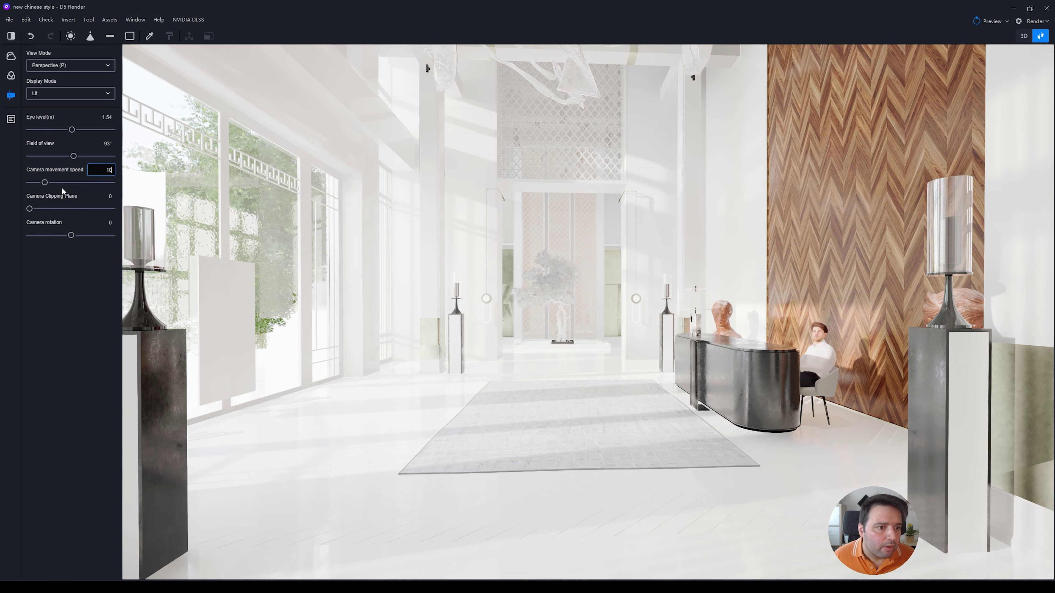
key("s")
right_click_drag(300, 212, 400, 213)
key("a")
key("w")
key("a")
key("w")
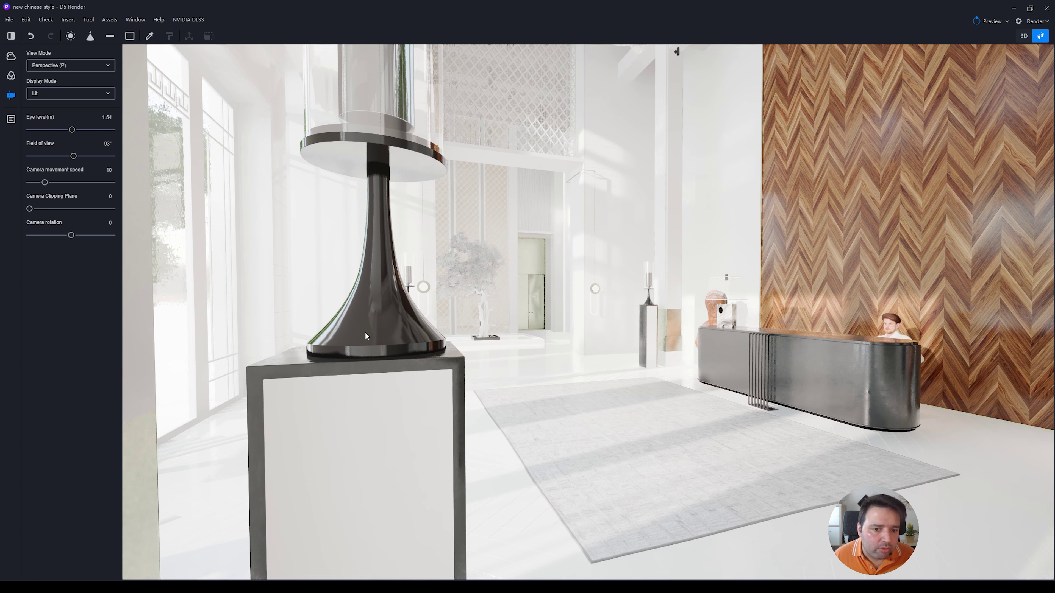
Try a camera clipping plane of 106.1 and a camera rotation of -30.9, resetting both to 0
left_click_drag(31, 208, 38, 209)
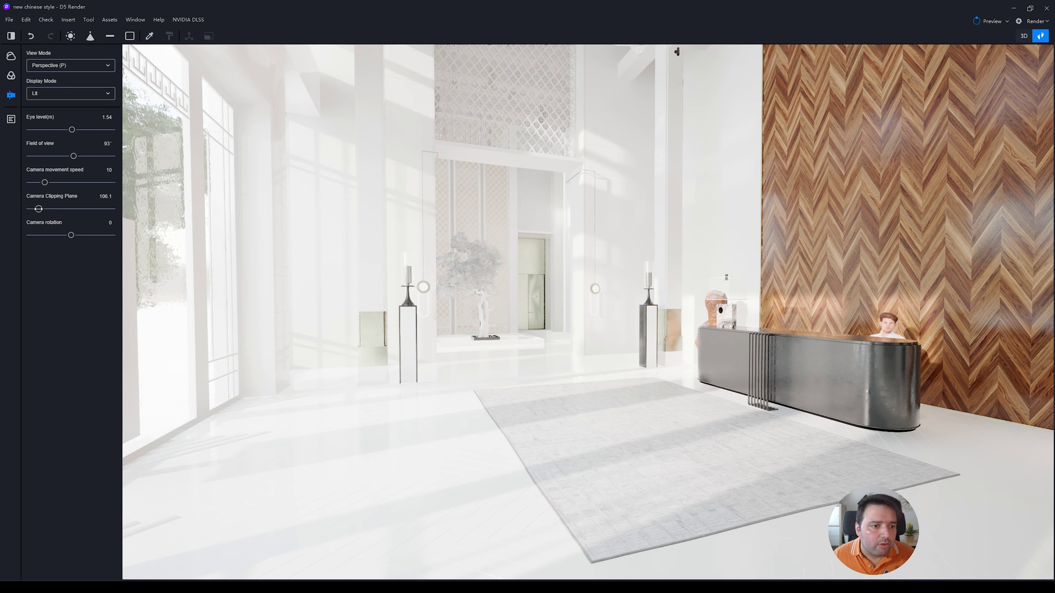
left_click_drag(39, 208, 1, 214)
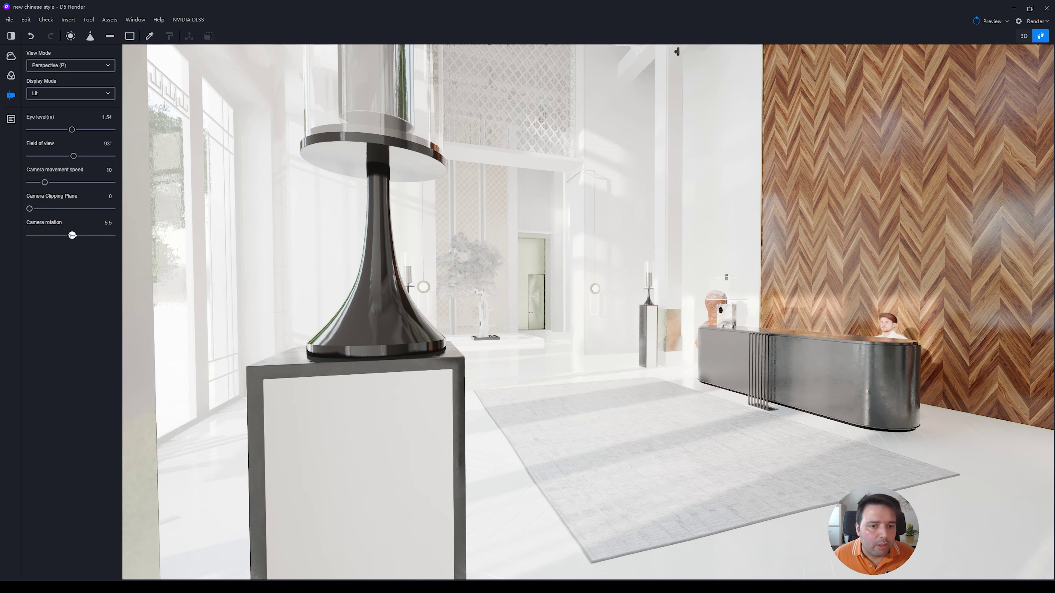
mouse_move(72, 235)
left_mouse_down()
mouse_move(85, 236)
mouse_move(65, 249)
left_mouse_up()
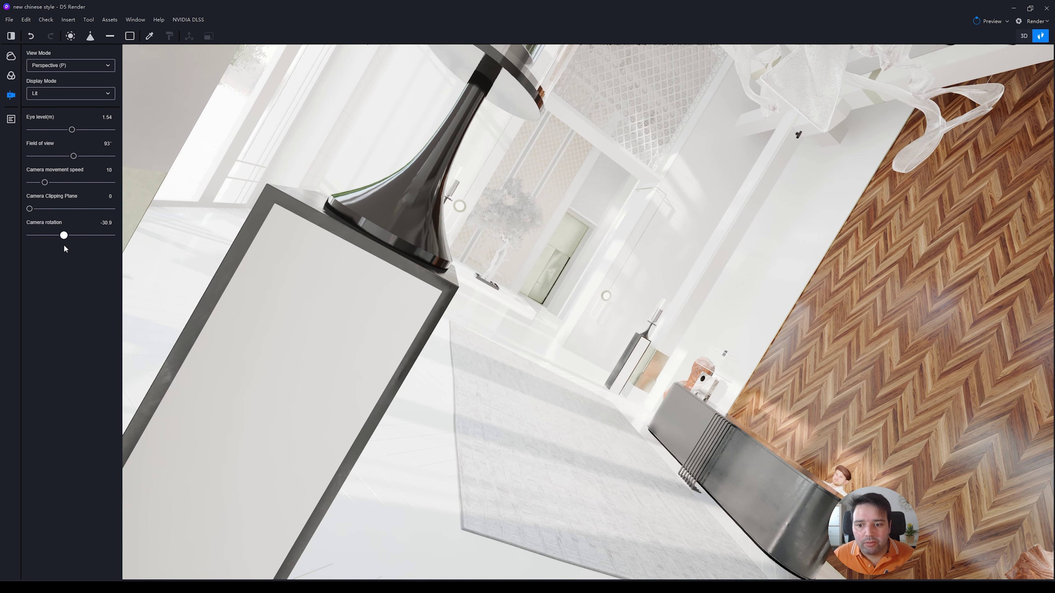
double_click(106, 222)
type("0")
key("Return")
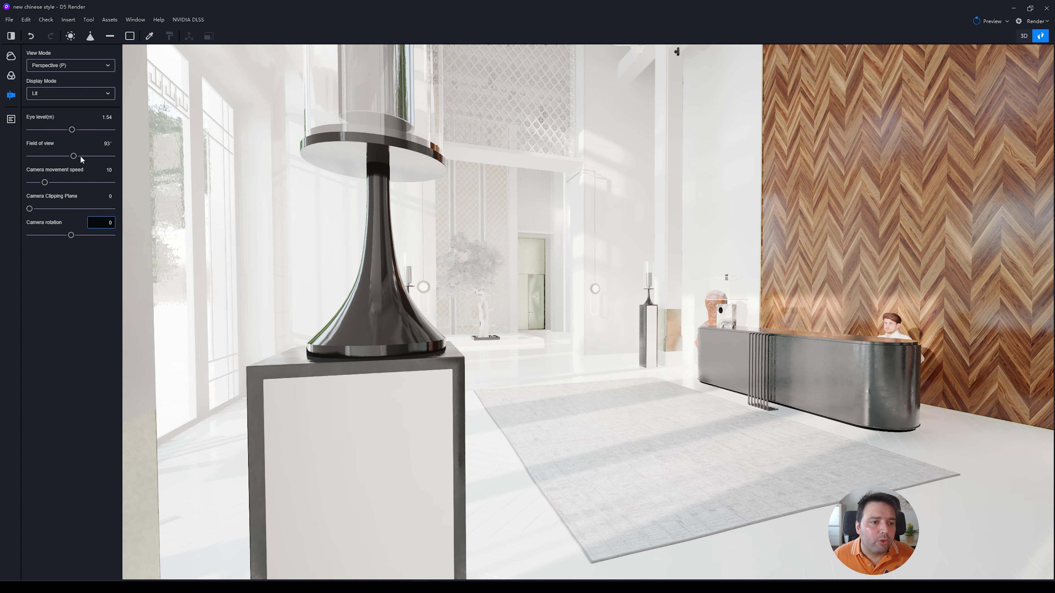
Try a field of view of 147° and return it to its previous value
left_click_drag(74, 156, 99, 155)
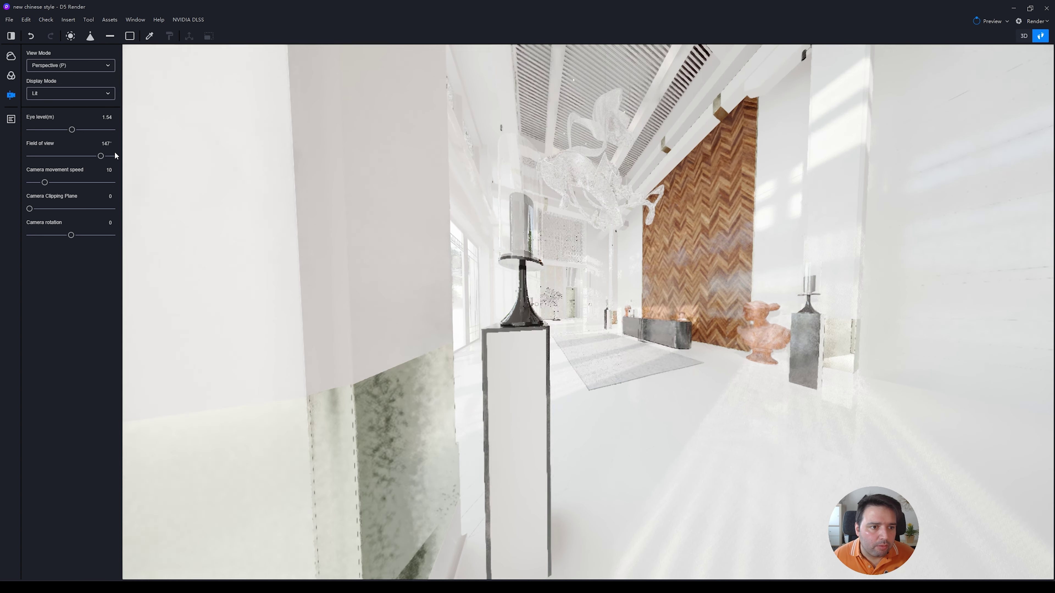
left_click(102, 143)
type("92")
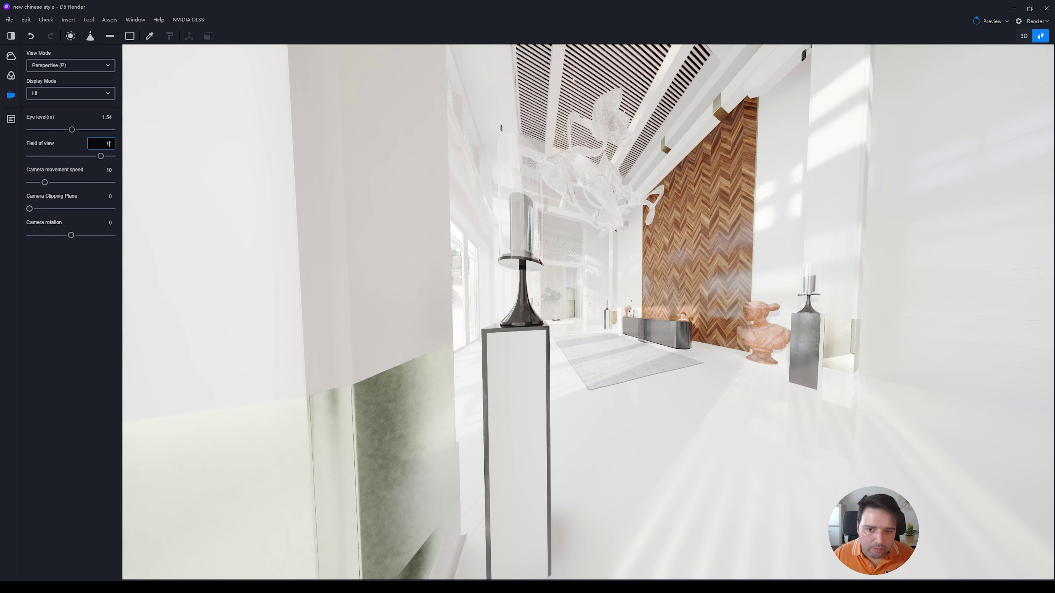
key("Return")
Load scene 1 and set its sun's solar height to 18.4° and irradiation angle to 260°
left_click(10, 119)
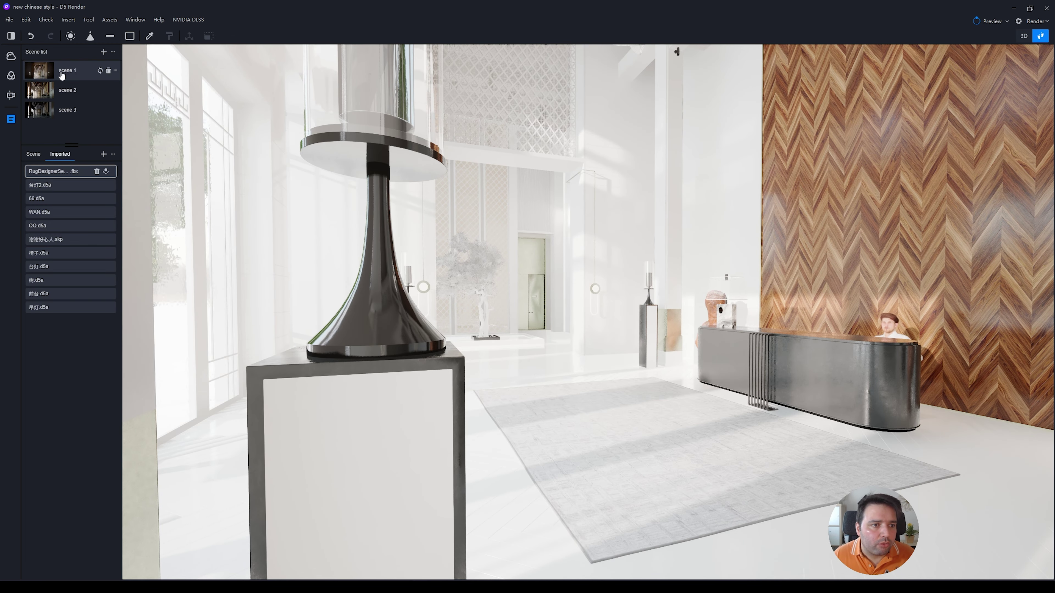
left_click(62, 72)
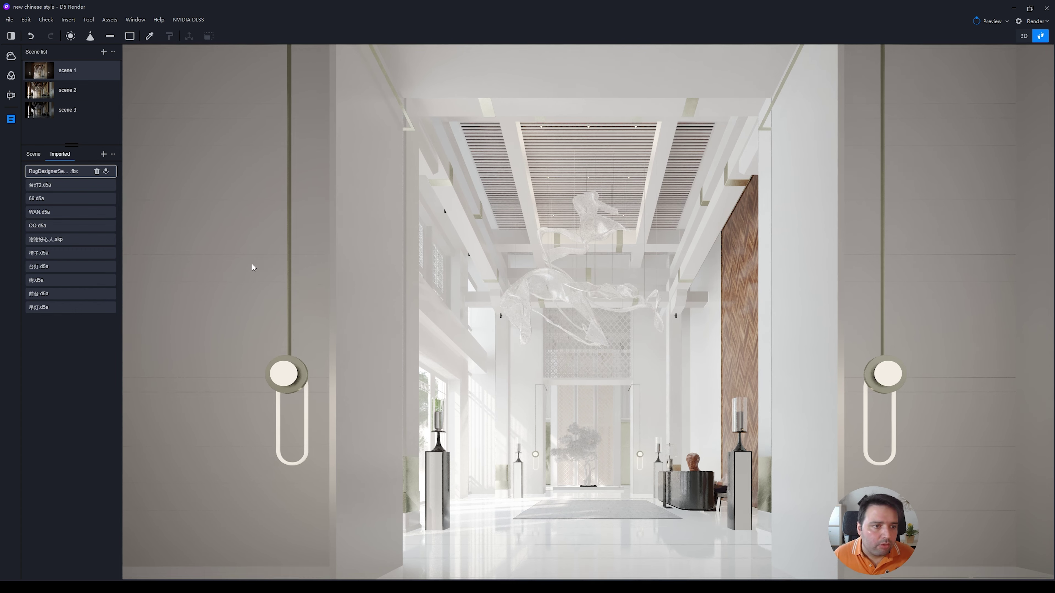
left_click(12, 77)
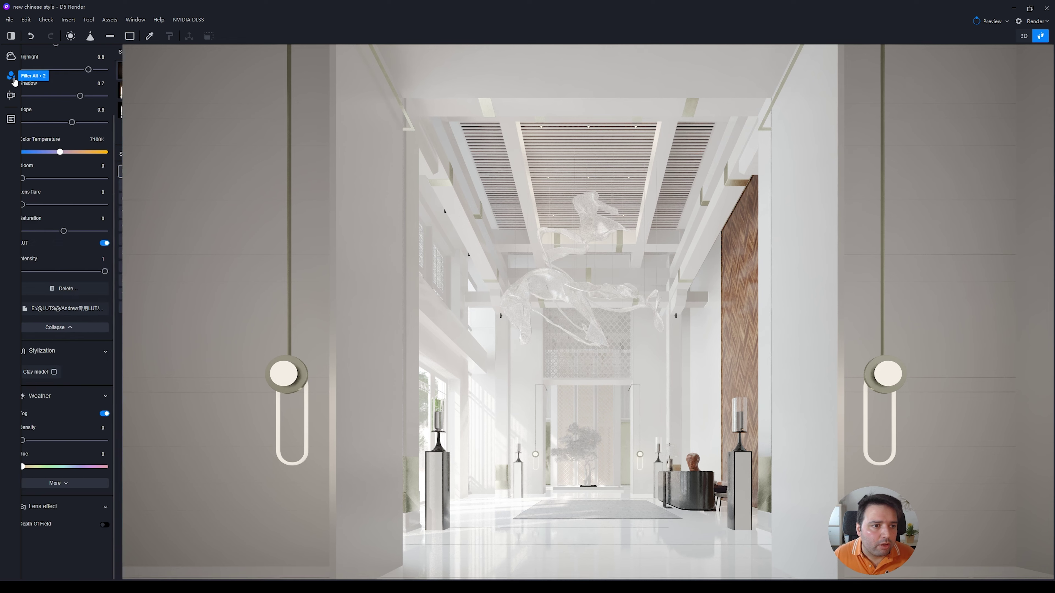
scroll(83, 249, "up", 3)
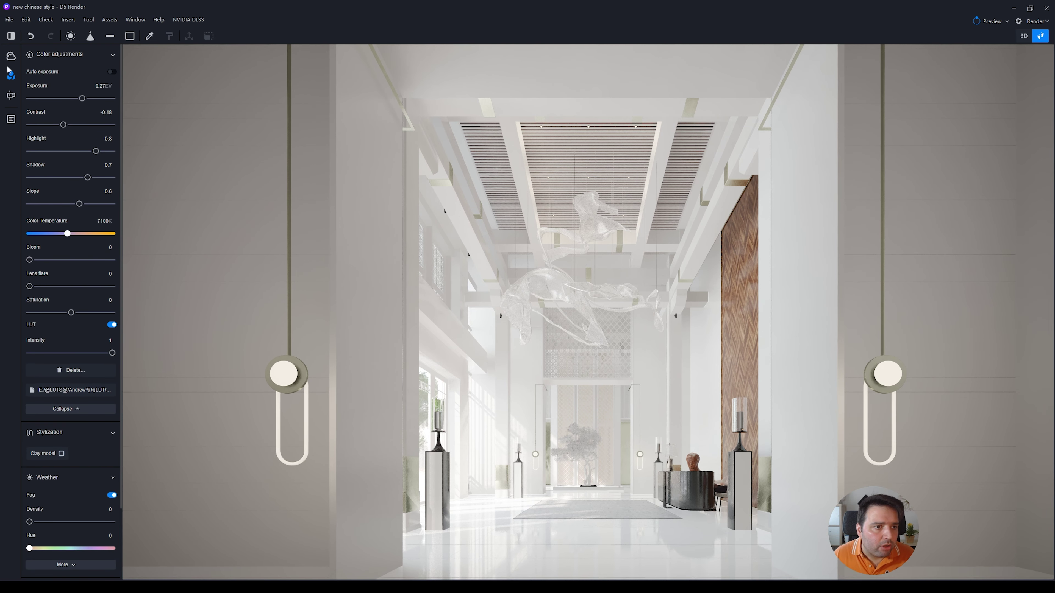
left_click(12, 56)
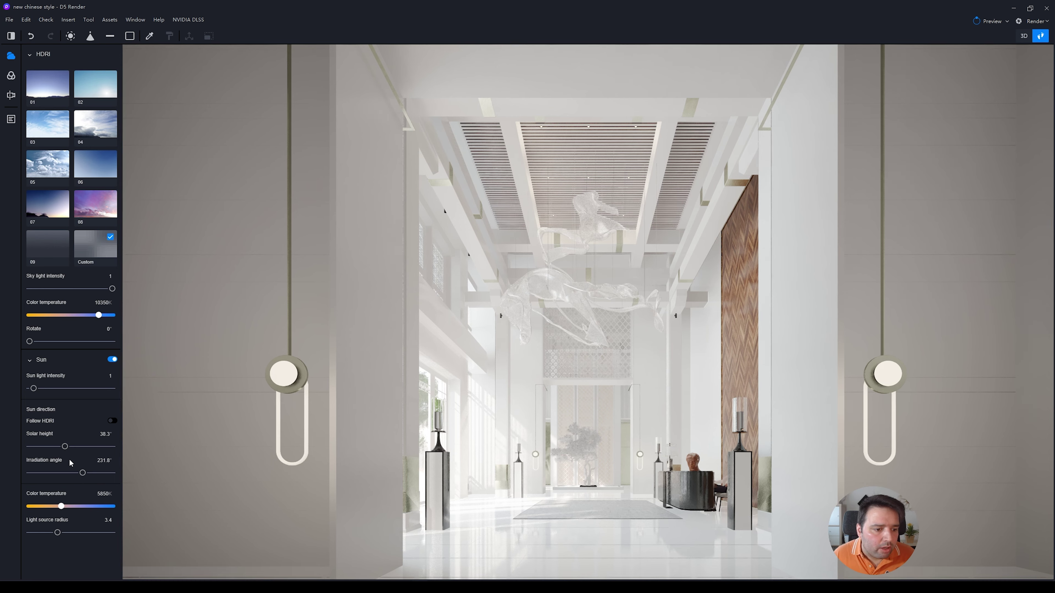
left_click_drag(64, 447, 89, 472)
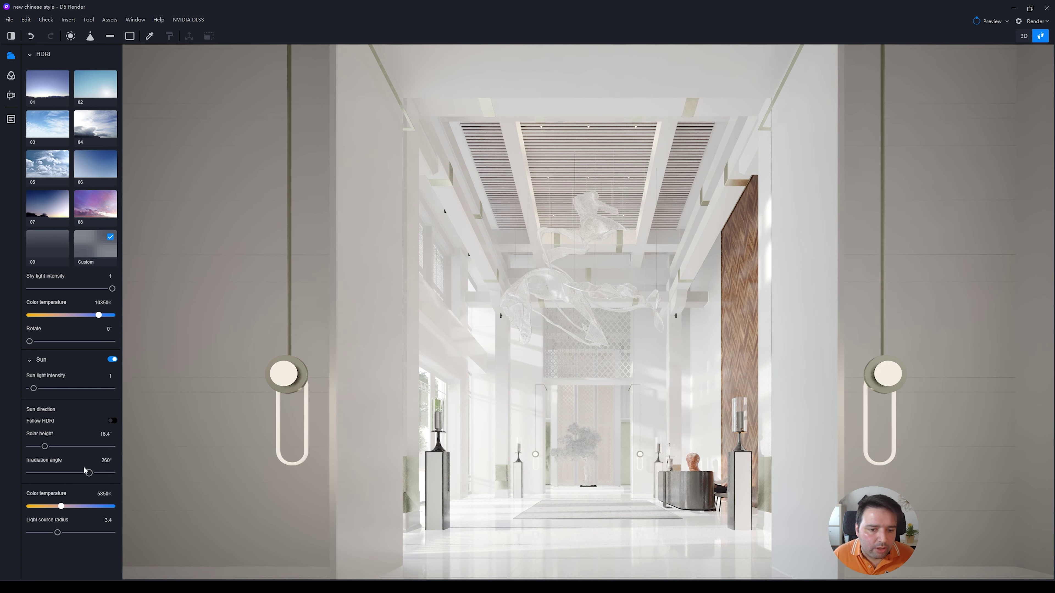
Update scene 1 with the current settings and check it by switching to scene 2 and back
left_click(18, 121)
mouse_move(101, 72)
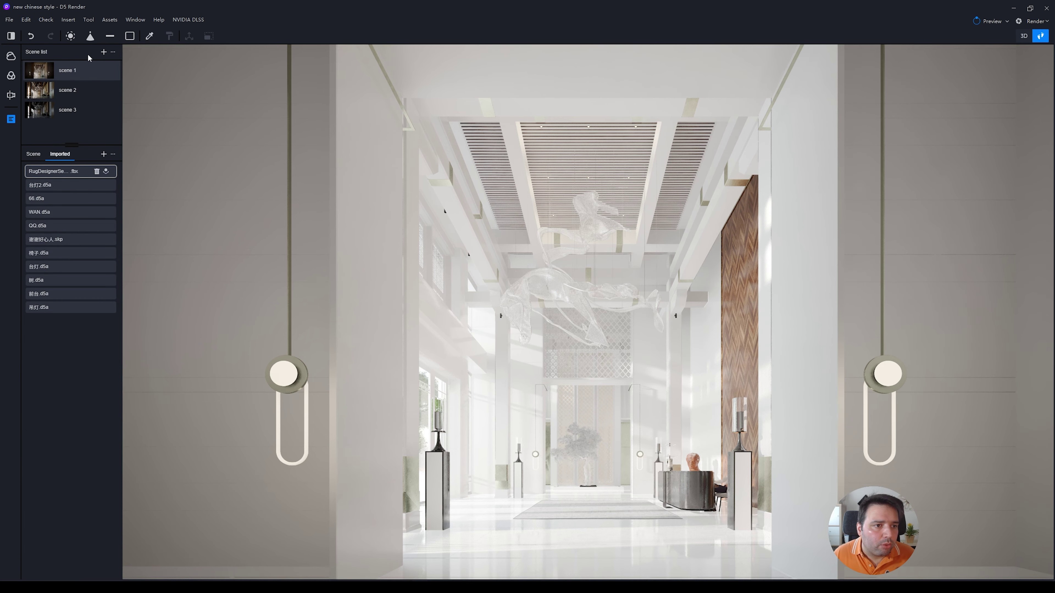
left_click(100, 71)
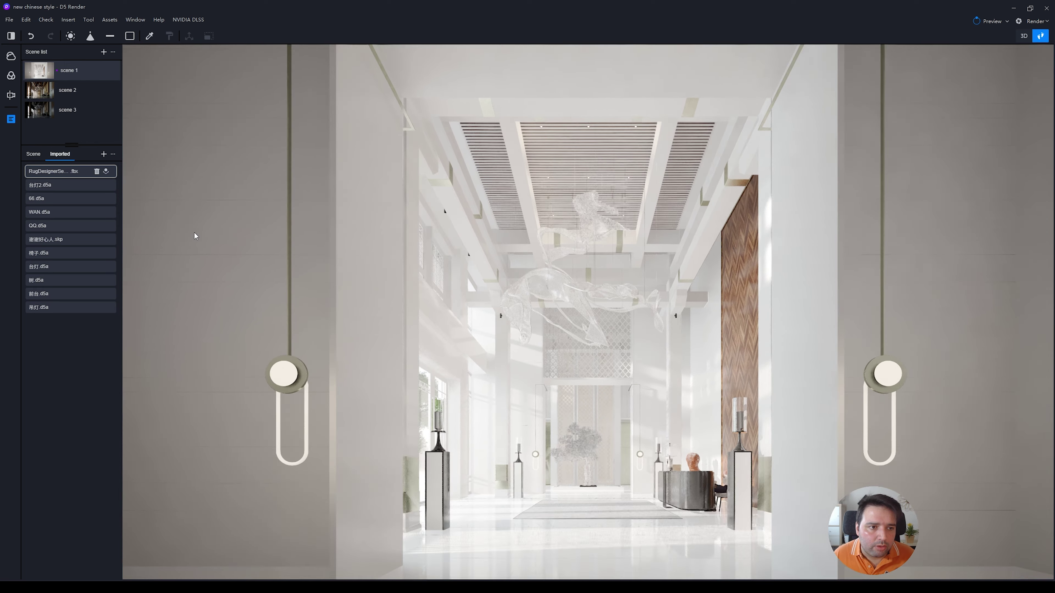
left_click(64, 92)
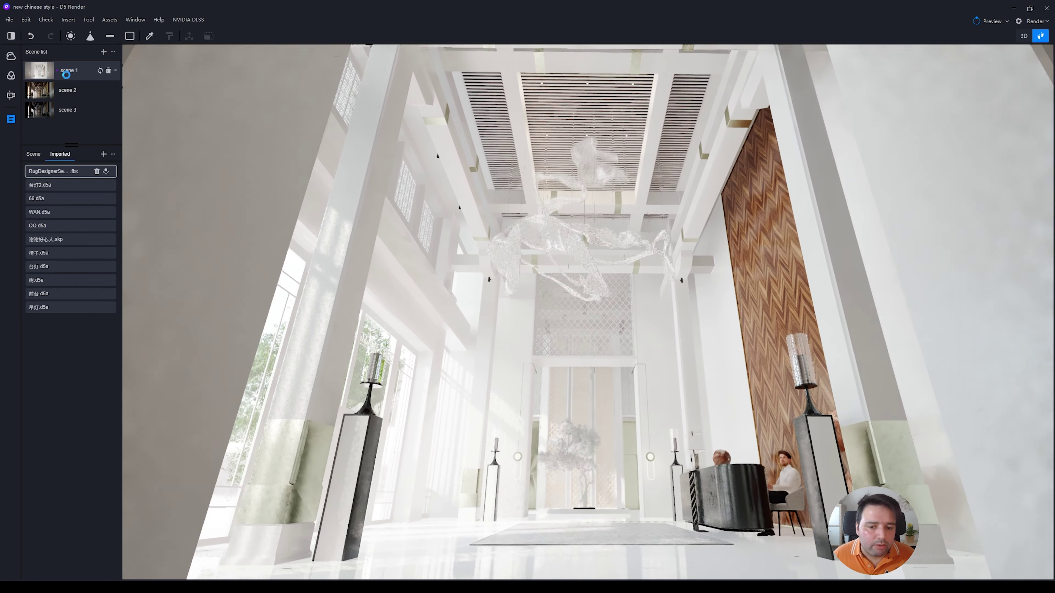
left_click(66, 74)
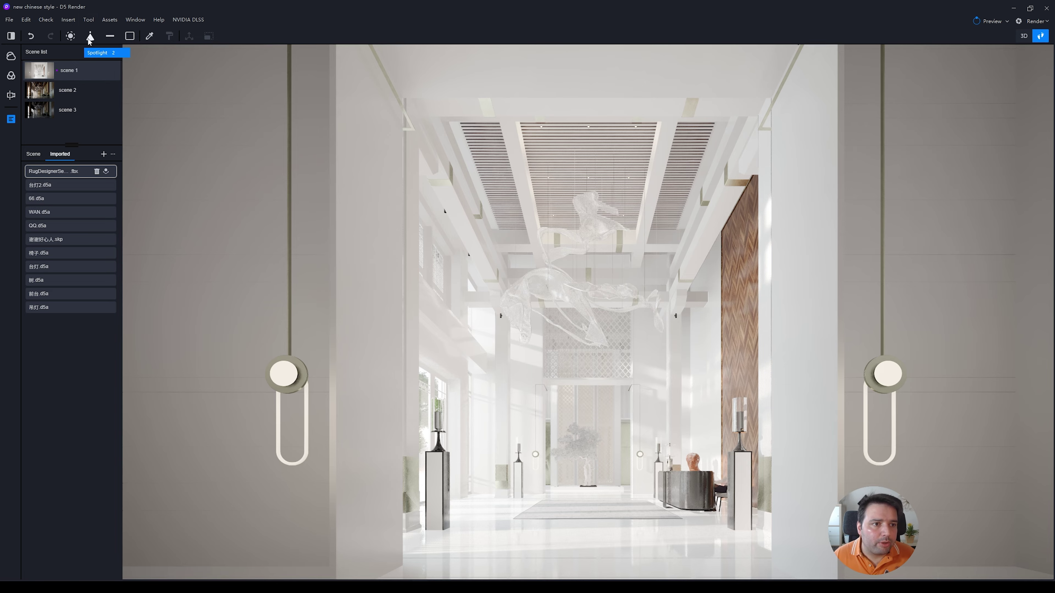
Place a spotlight on top of the reception desk, in front of the bust
key("w")
key("w")
right_click_drag(484, 369, 501, 444)
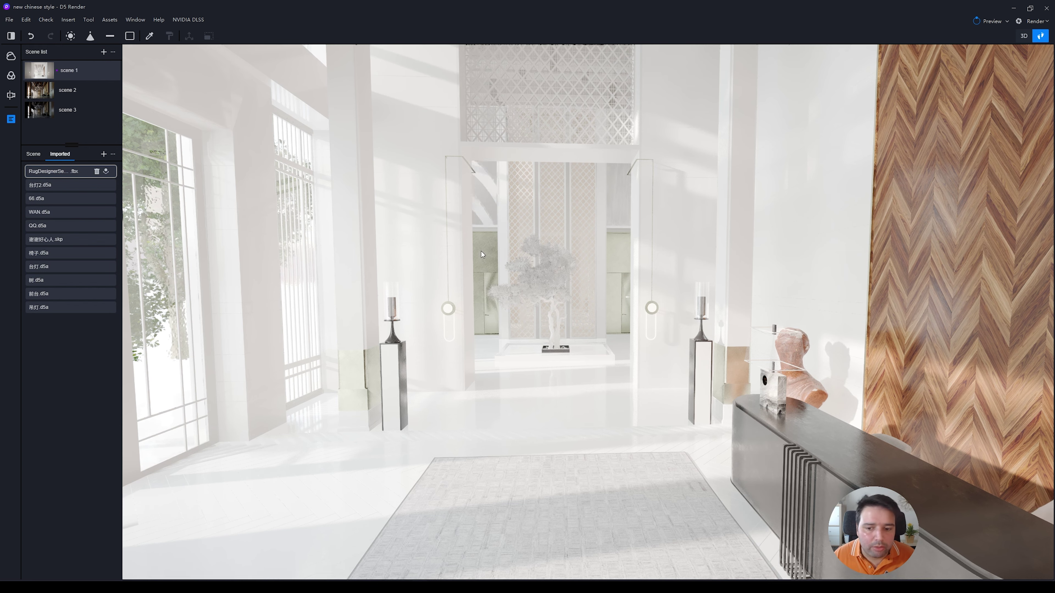
left_click(789, 421)
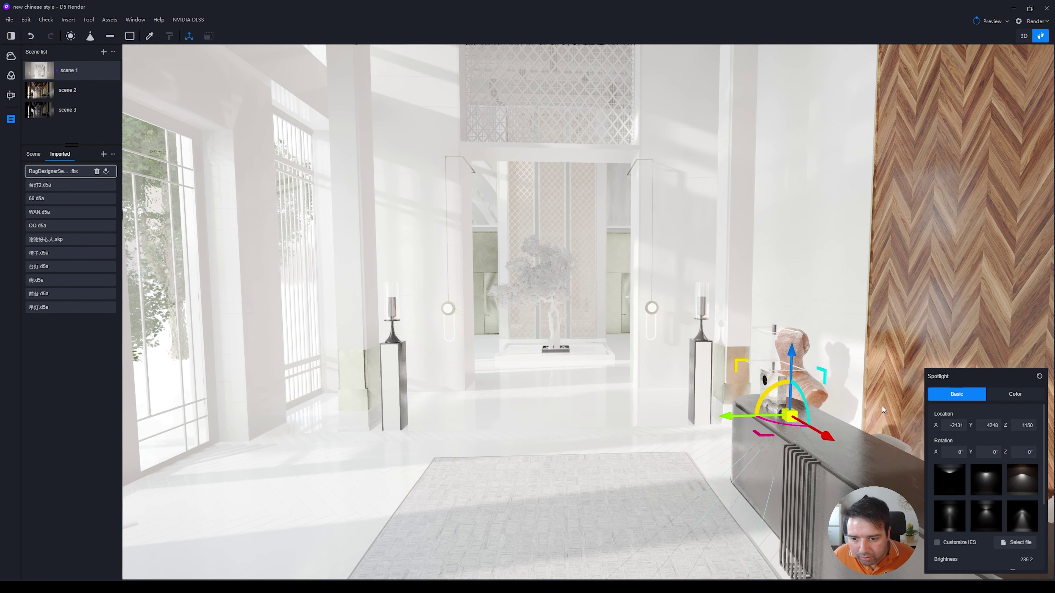
Move the spotlight up and behind the reception desk, above the seated receptionist
left_click_drag(790, 349, 890, 240)
right_click_drag(890, 240, 799, 318)
key("w")
left_click_drag(560, 204, 741, 205)
left_click_drag(674, 263, 688, 332)
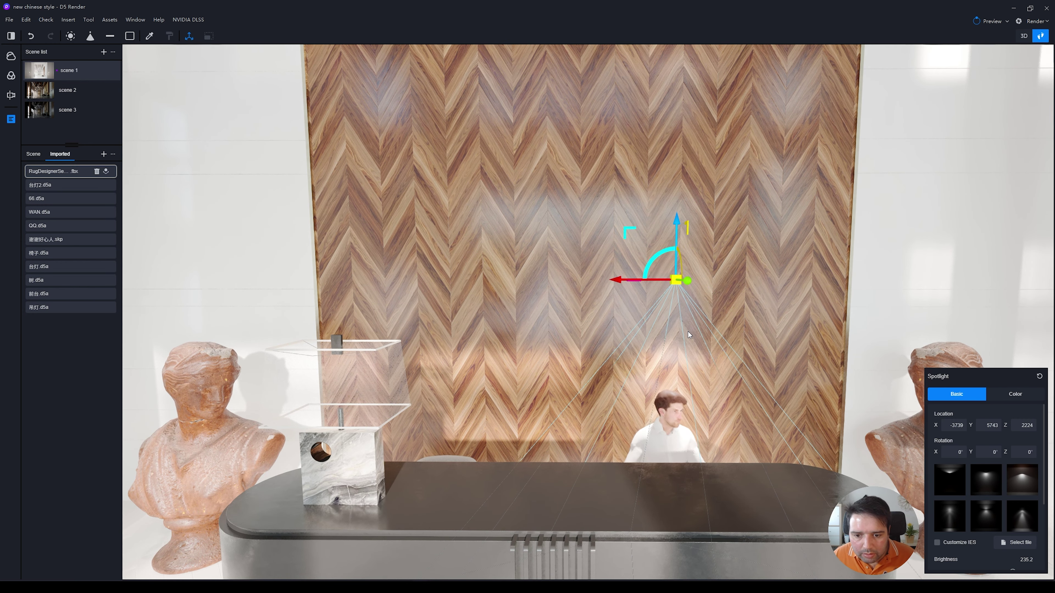
Set the spotlight's color temperature to 4000
right_click_drag(688, 333, 585, 378)
scroll(585, 378, "up", 3)
scroll(985, 478, "down", 3)
left_click(1014, 394)
left_click(1027, 496)
type("4000")
key("Return")
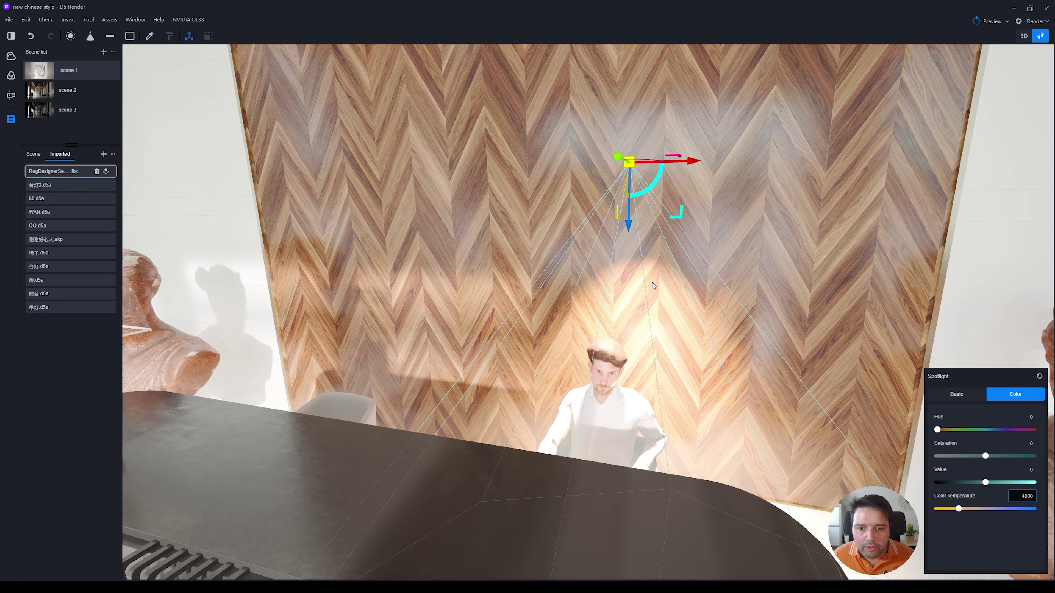
Shift the spotlight slightly toward the desk and set its brightness to 167, cone angle to 48.7 and attenuation radius to 3464
left_click_drag(627, 159, 617, 156)
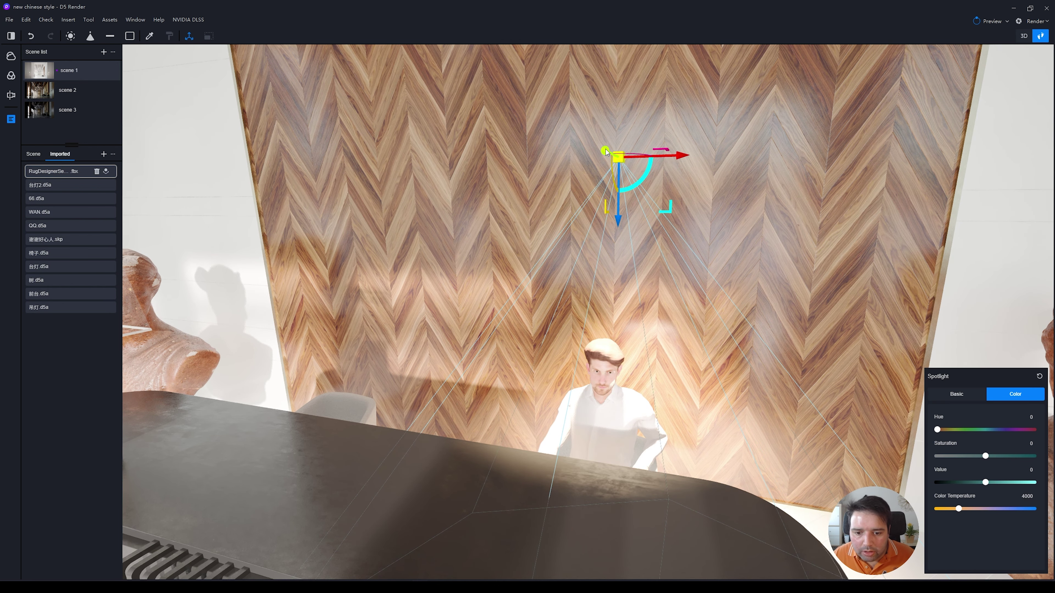
left_click(957, 394)
scroll(991, 511, "down", 3)
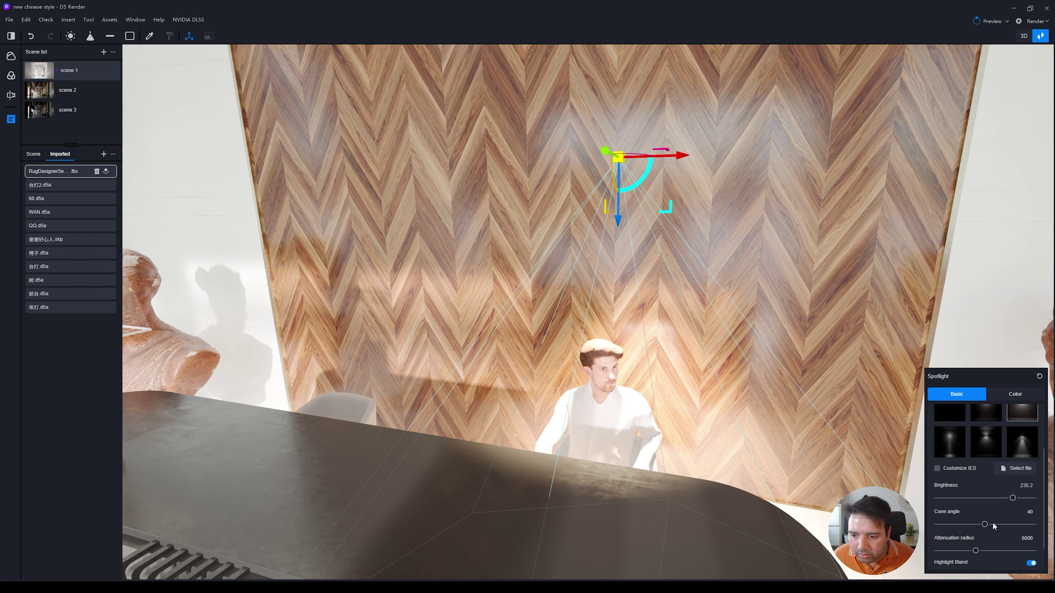
left_click_drag(1013, 464, 937, 516)
left_click(958, 516)
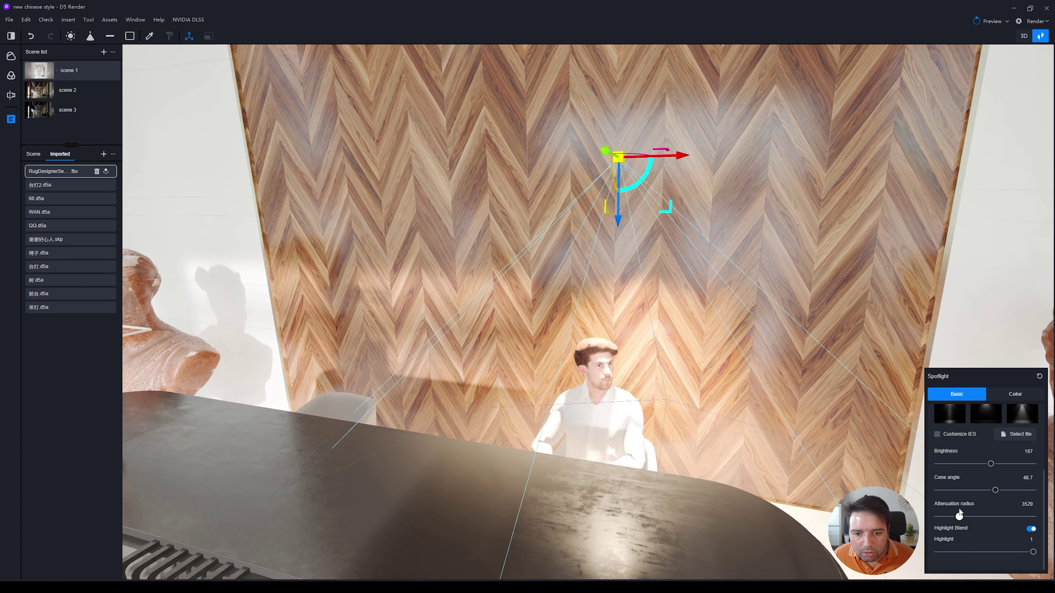
left_click_drag(958, 514, 959, 515)
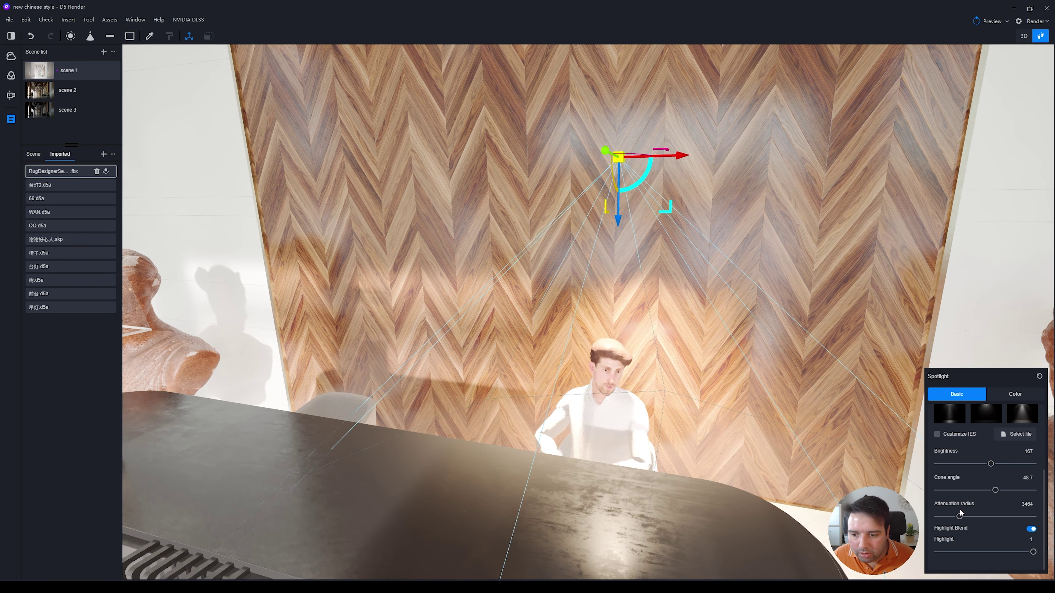
Examine the spotlight's effect on the receptionist, desk and wood wall from farther back in the lobby
left_click(1013, 394)
left_click(958, 399)
middle_click_drag(616, 390, 533, 381)
key("s")
right_click_drag(533, 381, 329, 283)
key("s")
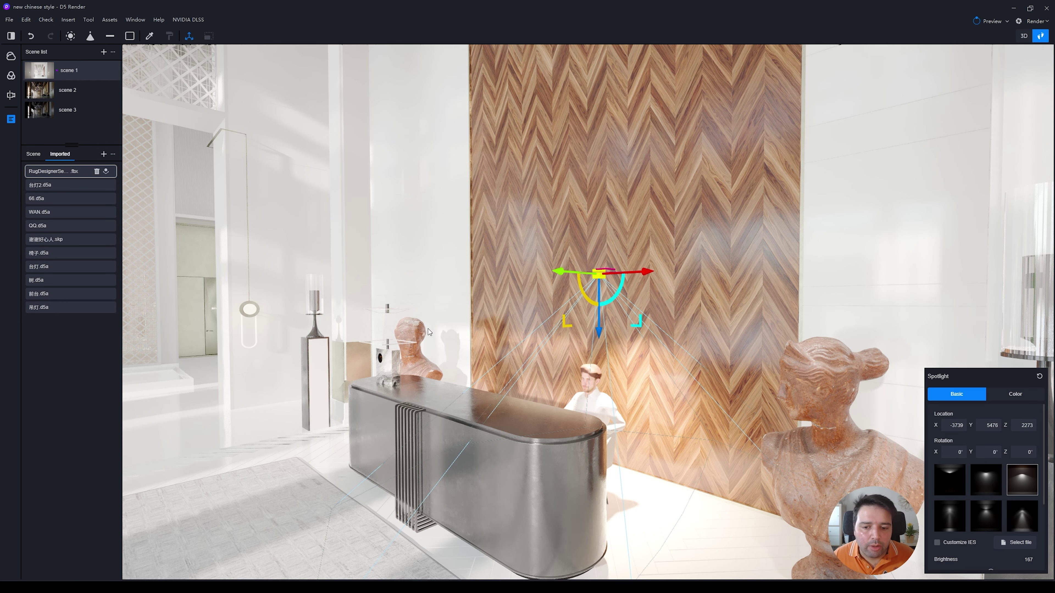
scroll(388, 356, "down", 3)
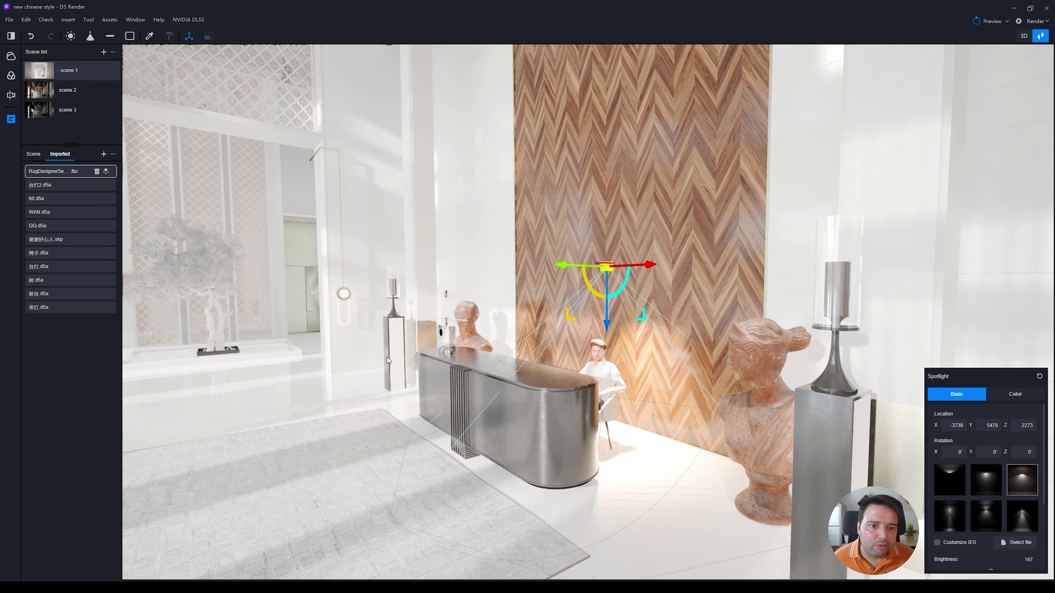
key("s")
right_click_drag(387, 357, 472, 422)
Open the image export settings and compare the 16:9, 5:5 and 4:3 scales, ending on 5:5
left_click(1040, 21)
left_click(987, 41)
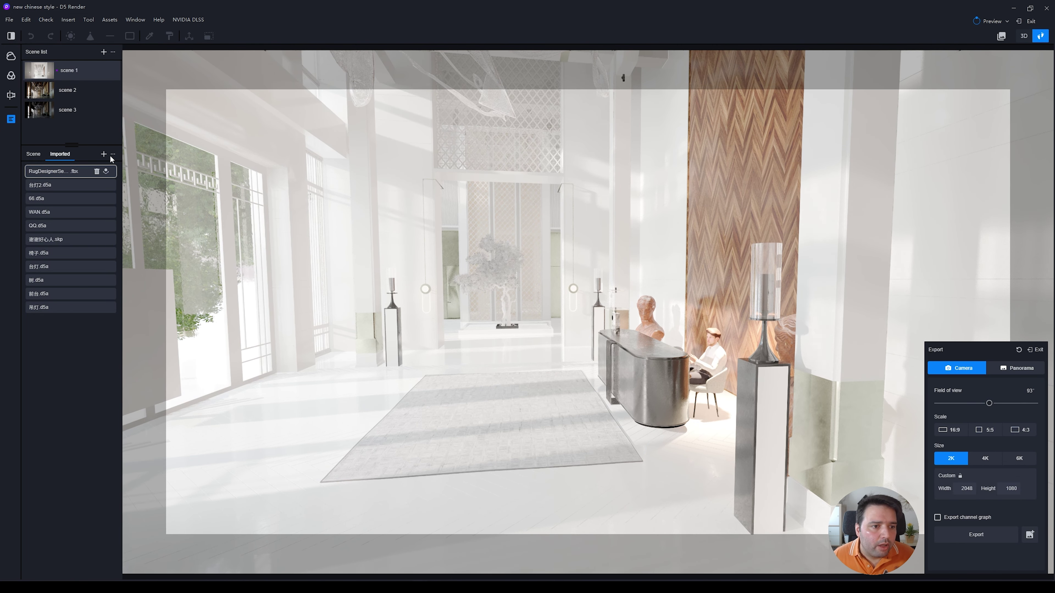
left_click(952, 432)
left_click(985, 430)
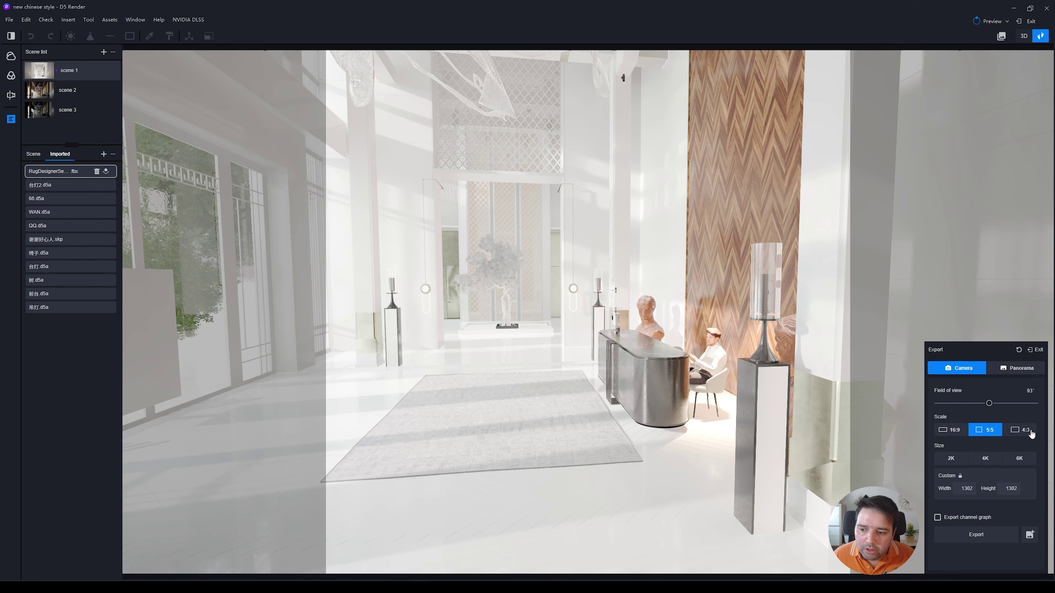
left_click(1023, 432)
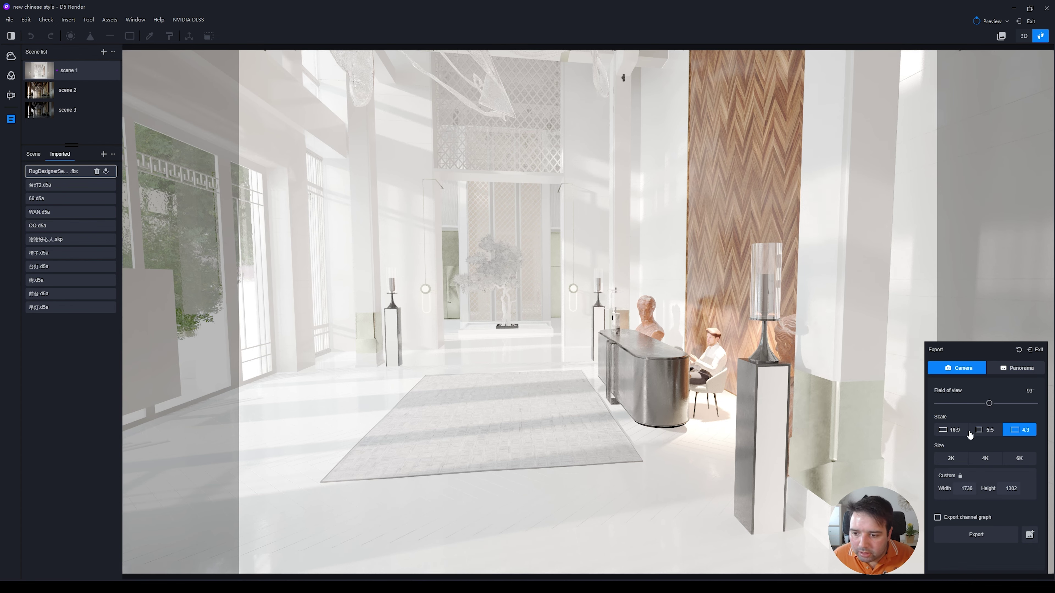
left_click(985, 431)
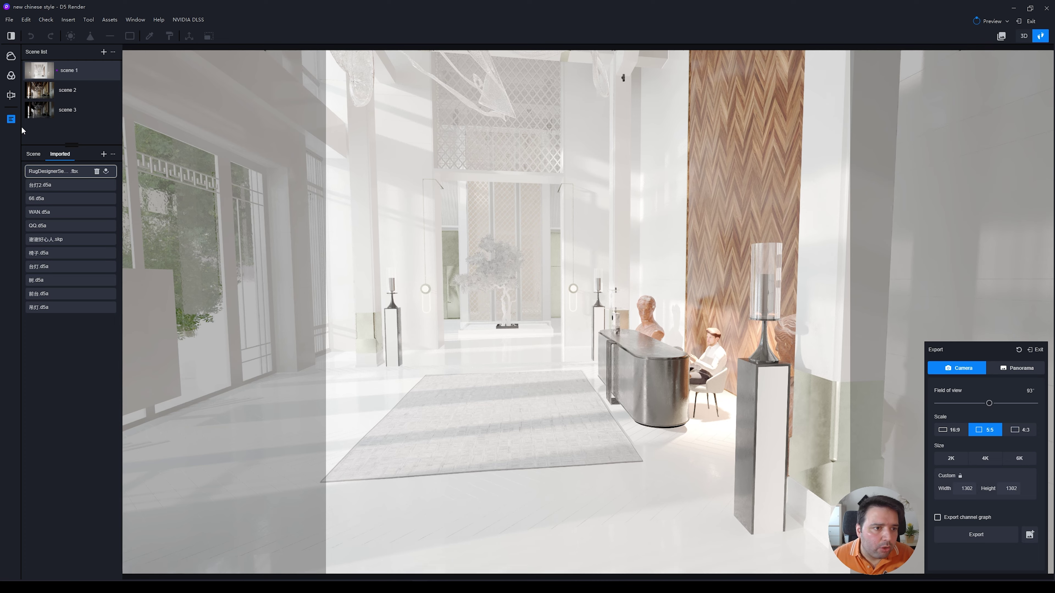
Load scene 1 and set a custom square export size of 2000 wide by 2000 high
left_click(67, 78)
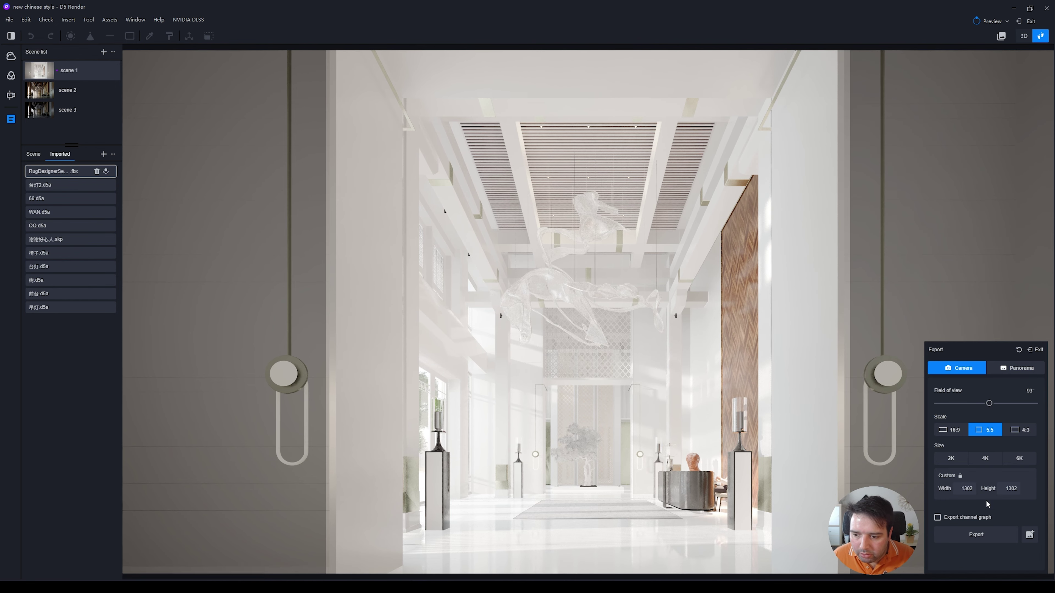
left_click(951, 459)
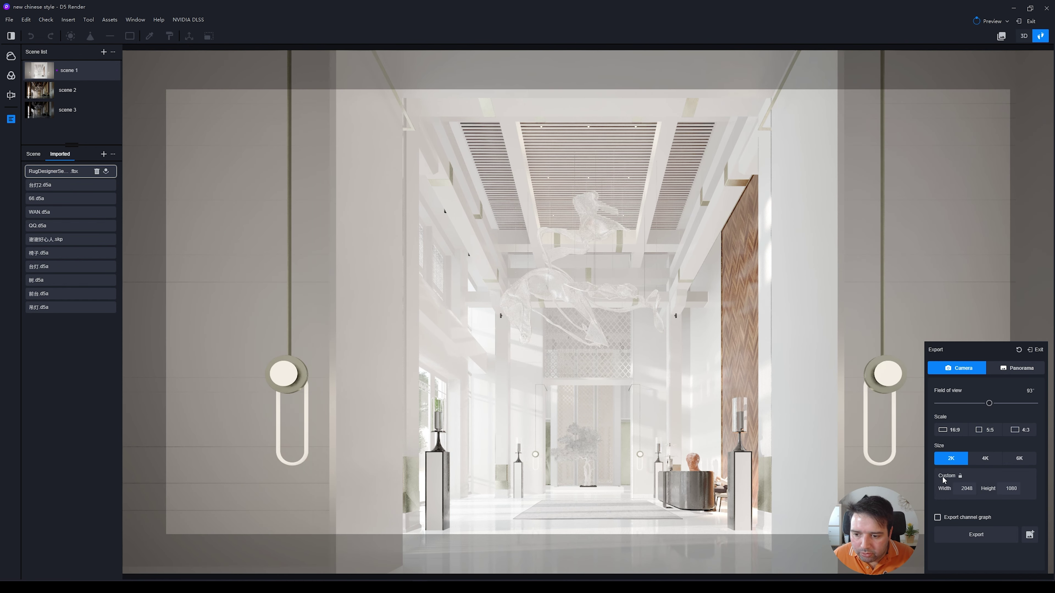
left_click(984, 432)
left_click(965, 489)
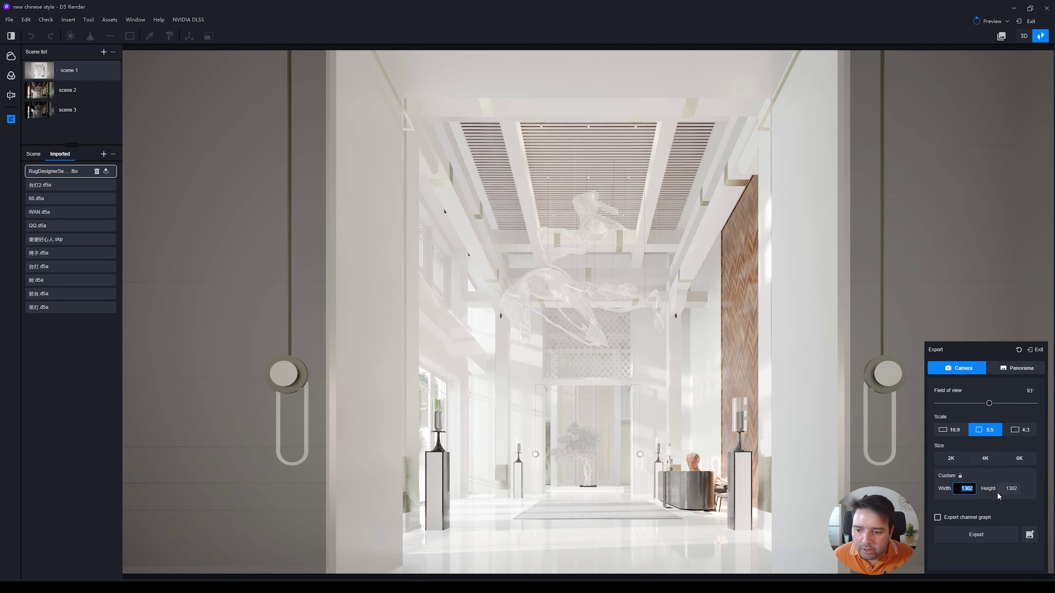
type("2000")
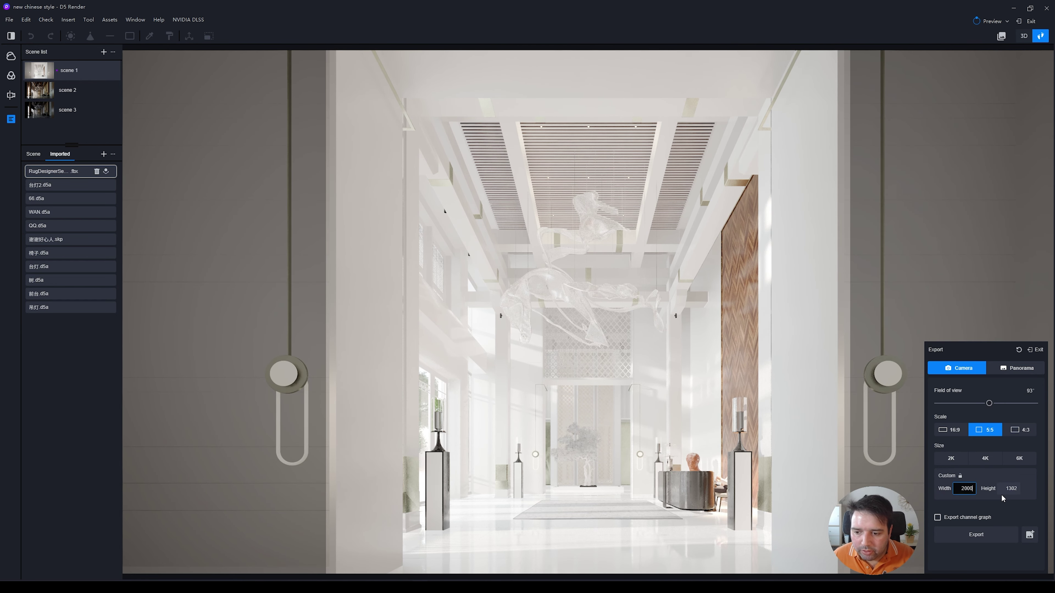
left_click(1001, 493)
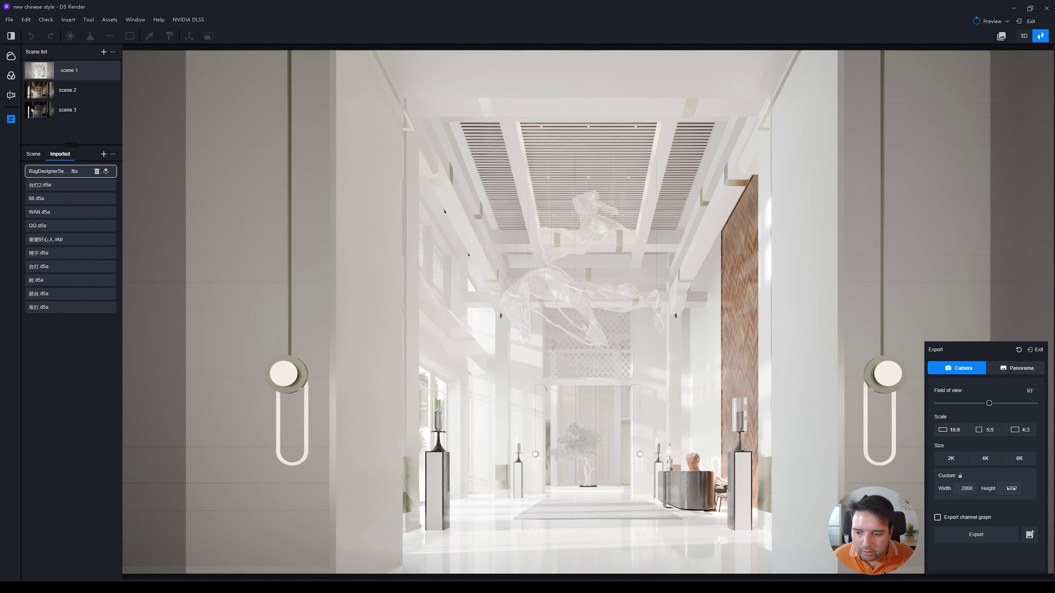
type("2000")
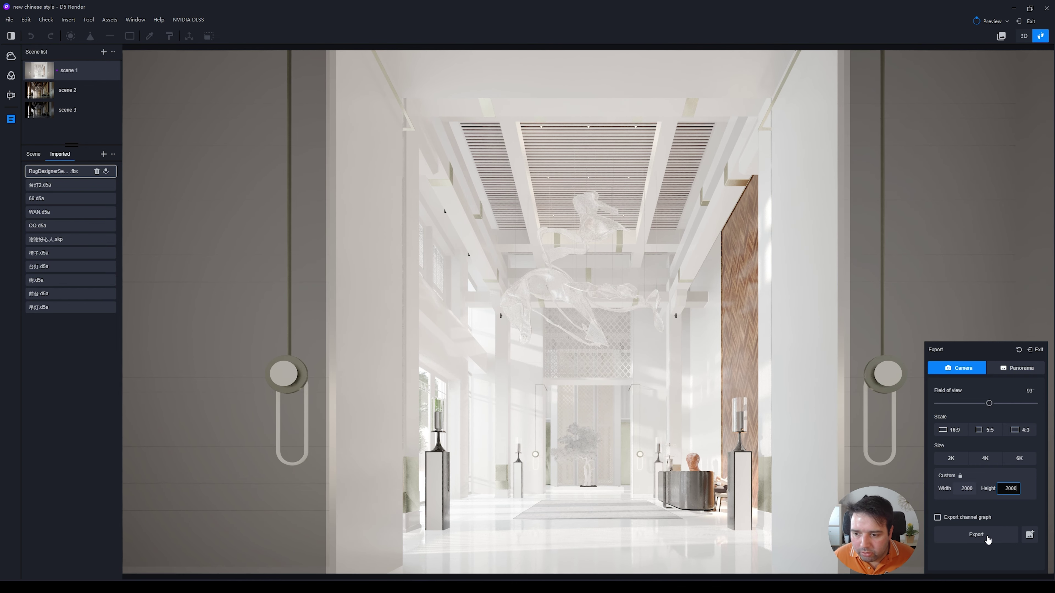
Export the scene 1 image, view the rendered 01.png enlarged in the photo viewer, and close it
left_click(976, 535)
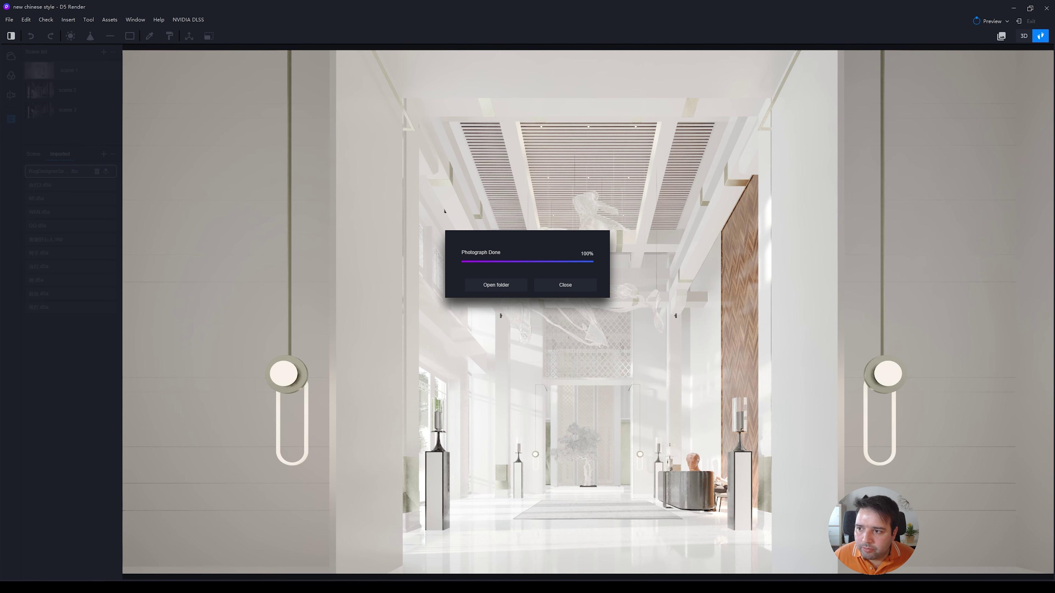
left_click_drag(1054, 104, 504, 103)
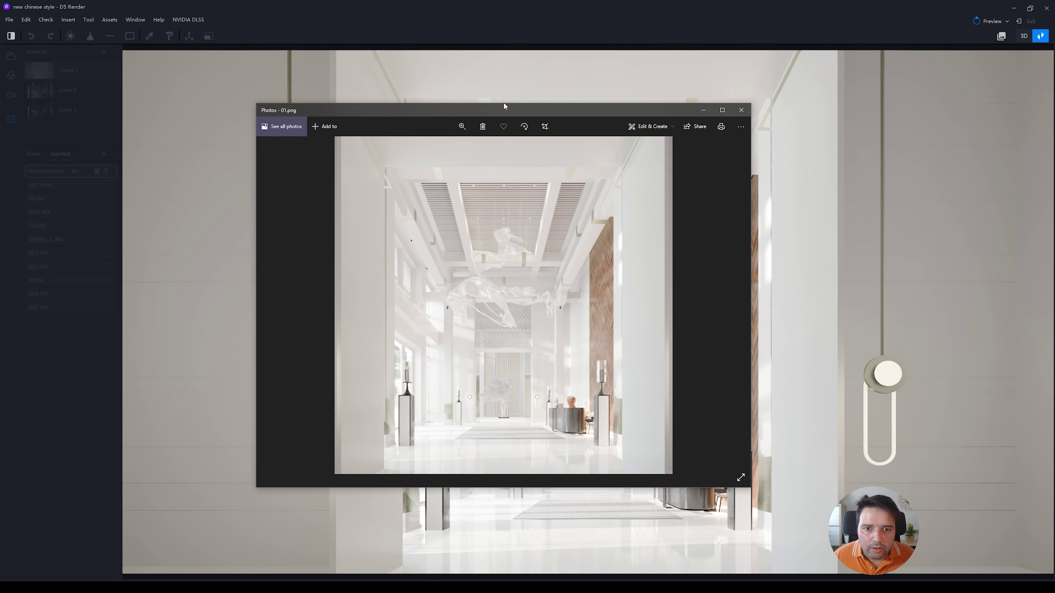
double_click(504, 109)
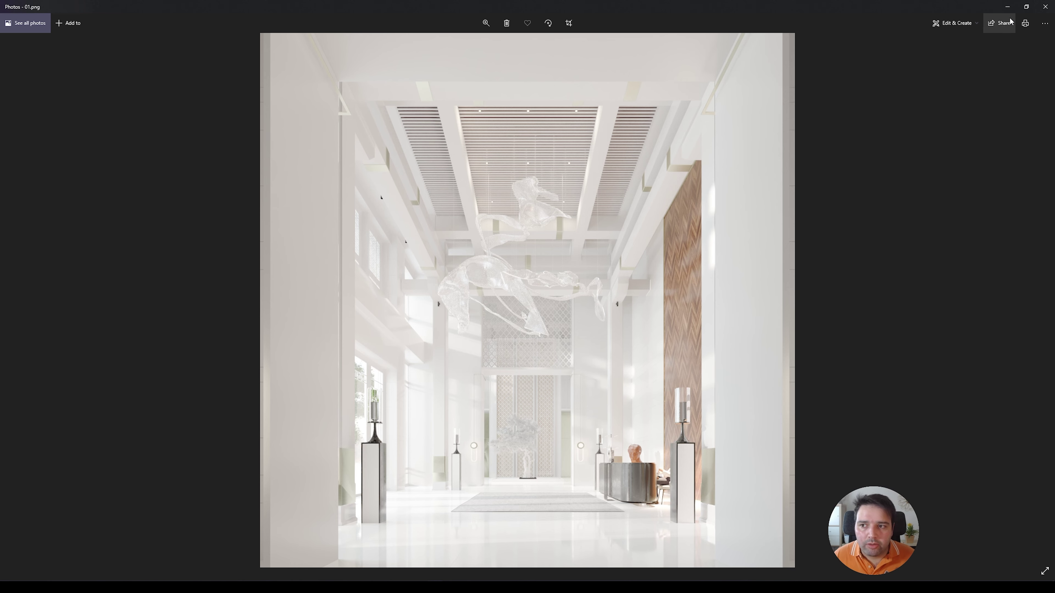
left_click(1045, 6)
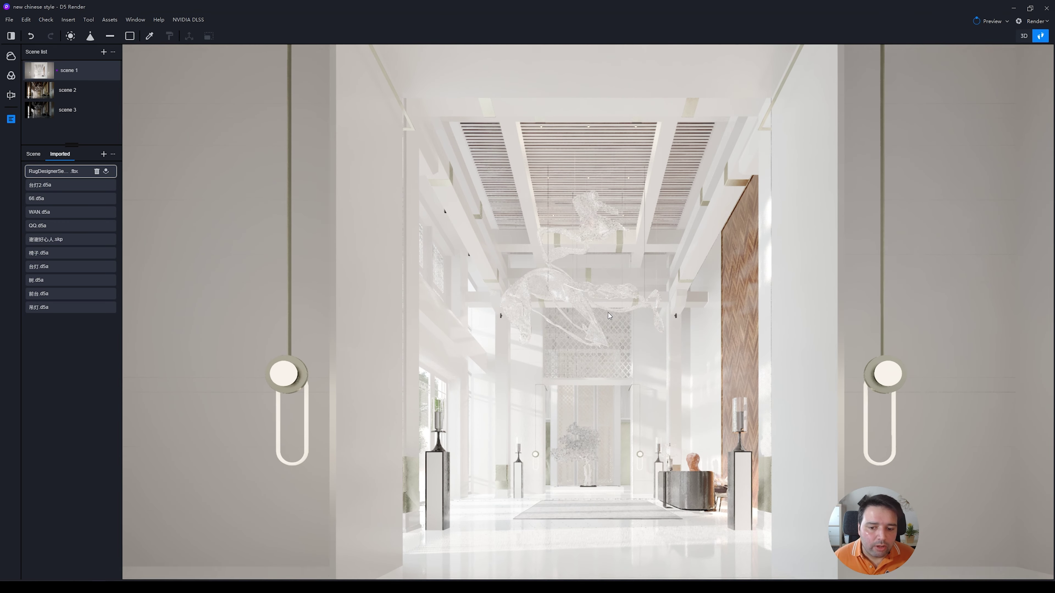